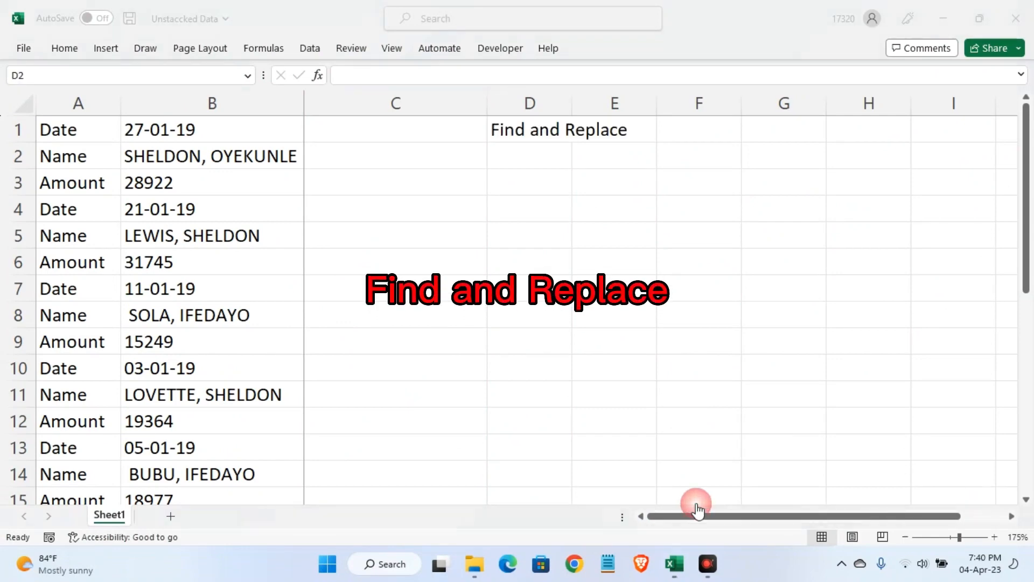
Copy the Date, Name and Amount labels from A1:A3 and paste them transposed into D2:F2 in bold
{"action": "left_click", "coordinate": [534, 209]}
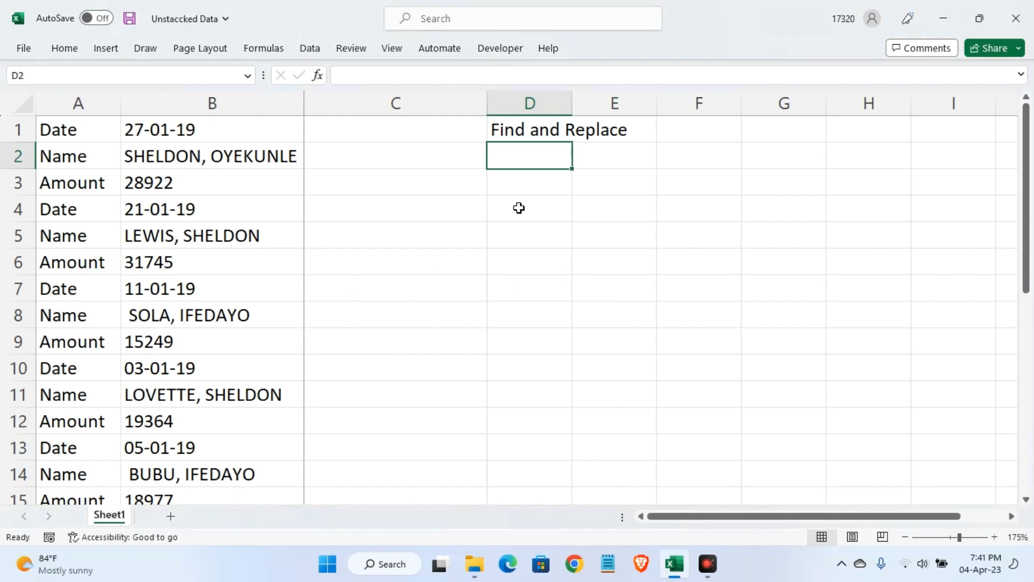
{"action": "left_click", "coordinate": [76, 130]}
{"action": "left_click_drag", "start_coordinate": [76, 129], "coordinate": [72, 180]}
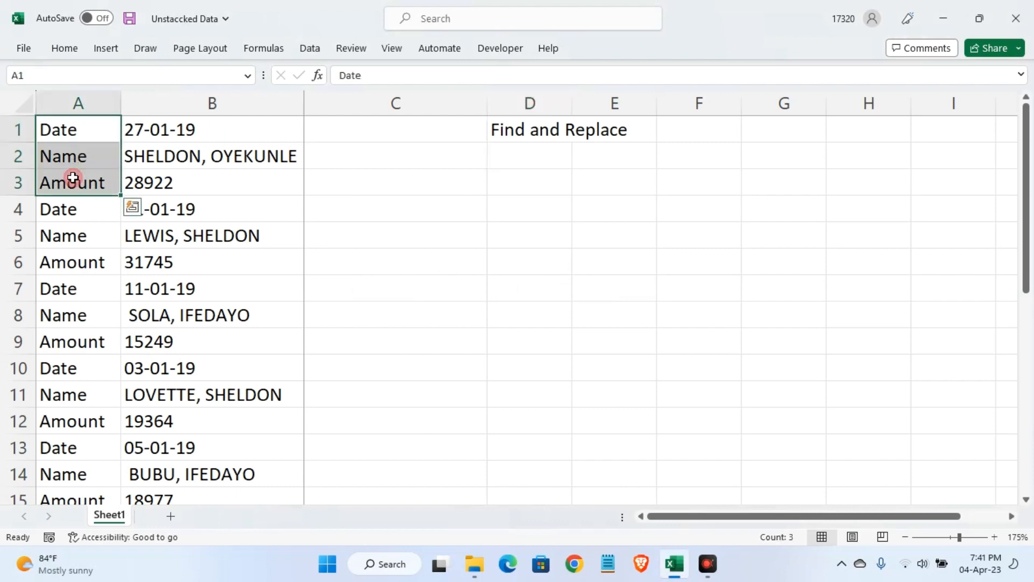
{"action": "key", "text": "ctrl+c"}
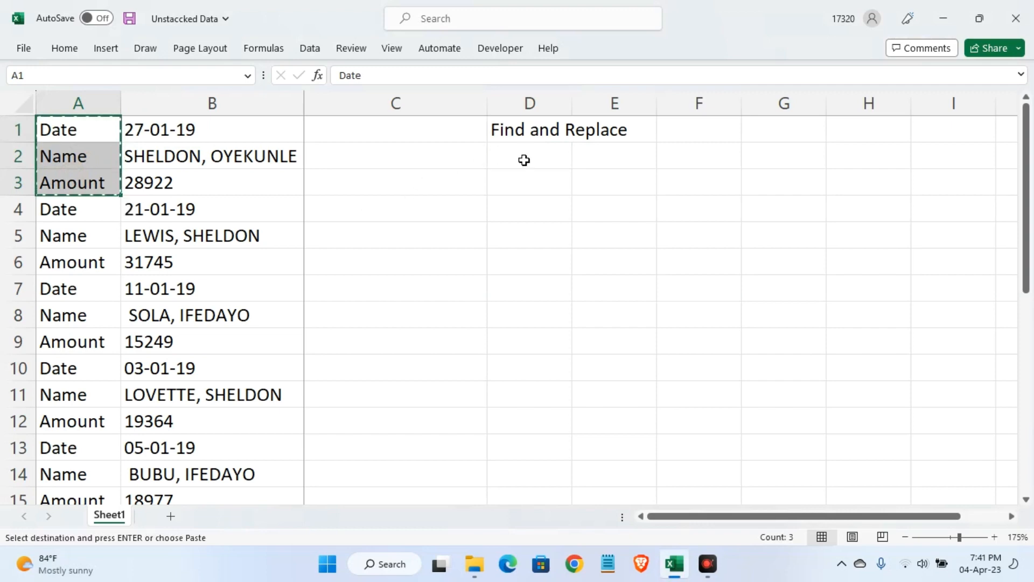
{"action": "right_click", "coordinate": [524, 159]}
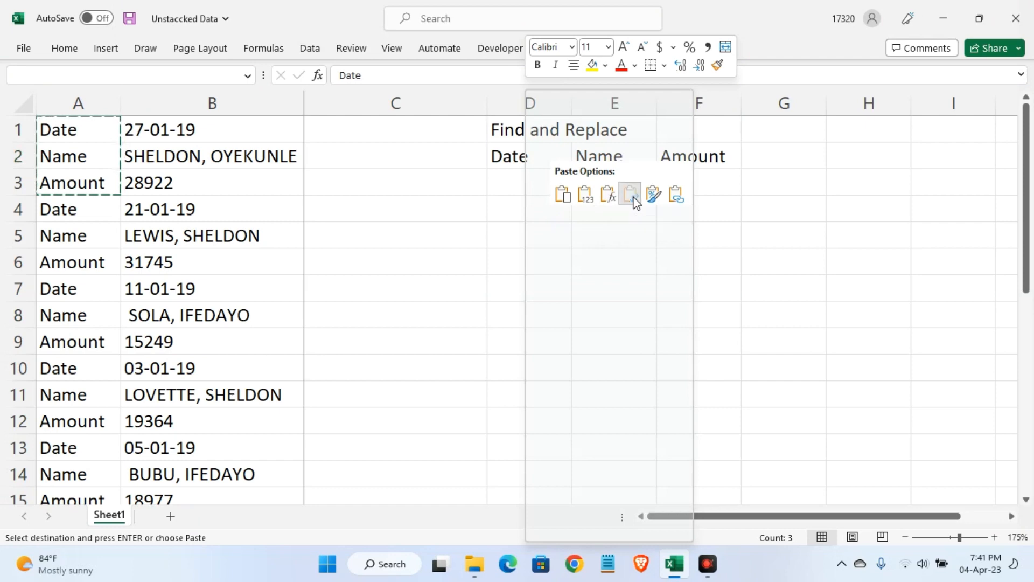
{"action": "left_click", "coordinate": [632, 195]}
{"action": "key", "text": "ctrl+b"}
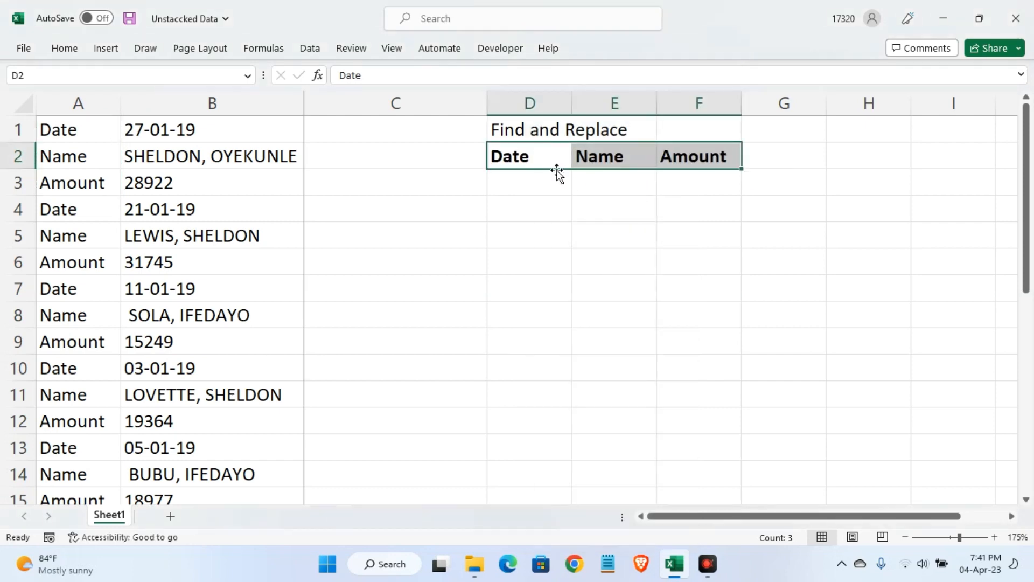
Enter the formula =B1 in D3 to bring in the first record's date
{"action": "left_click", "coordinate": [545, 183]}
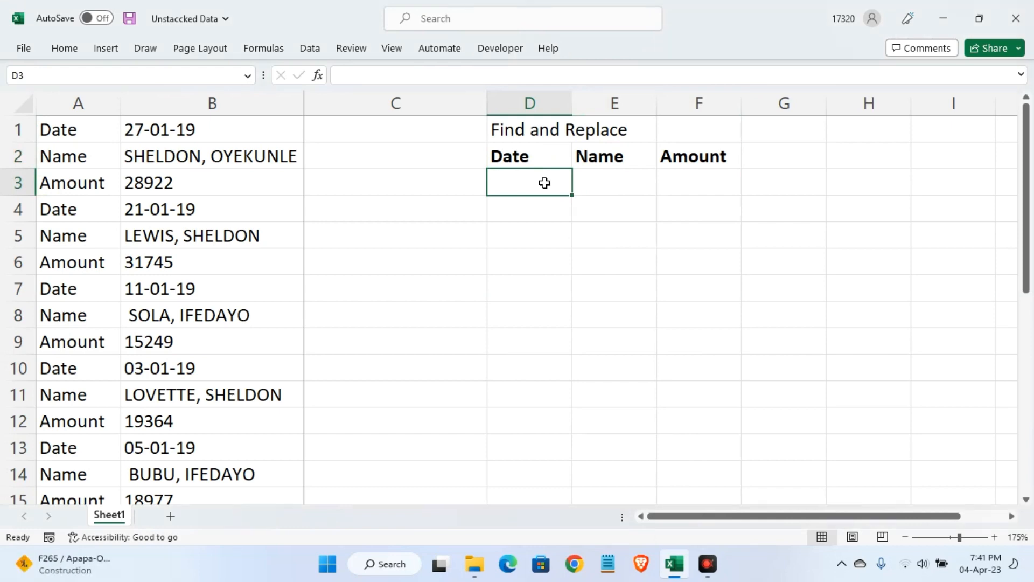
{"action": "type", "text": "="}
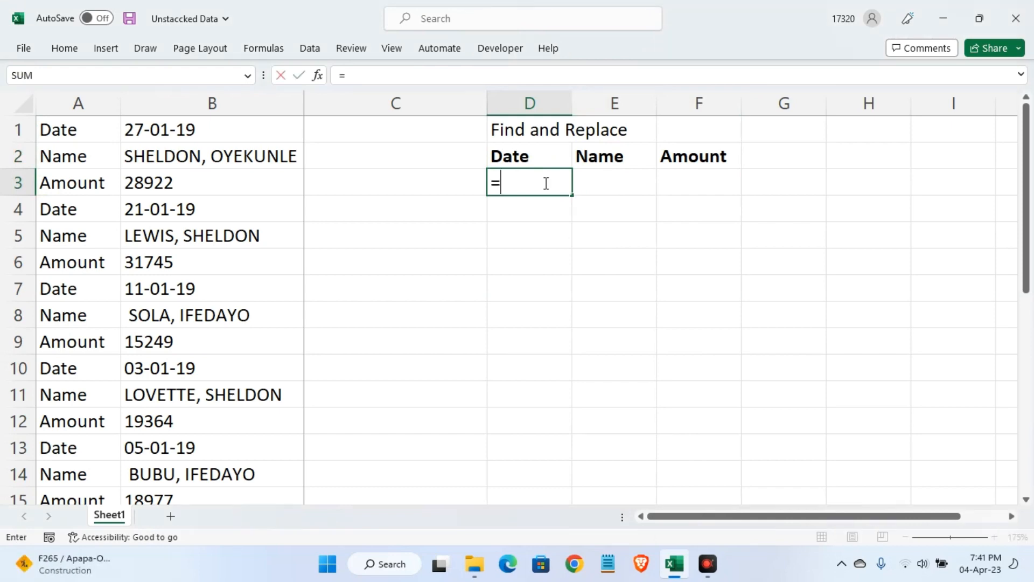
{"action": "left_click", "coordinate": [192, 132]}
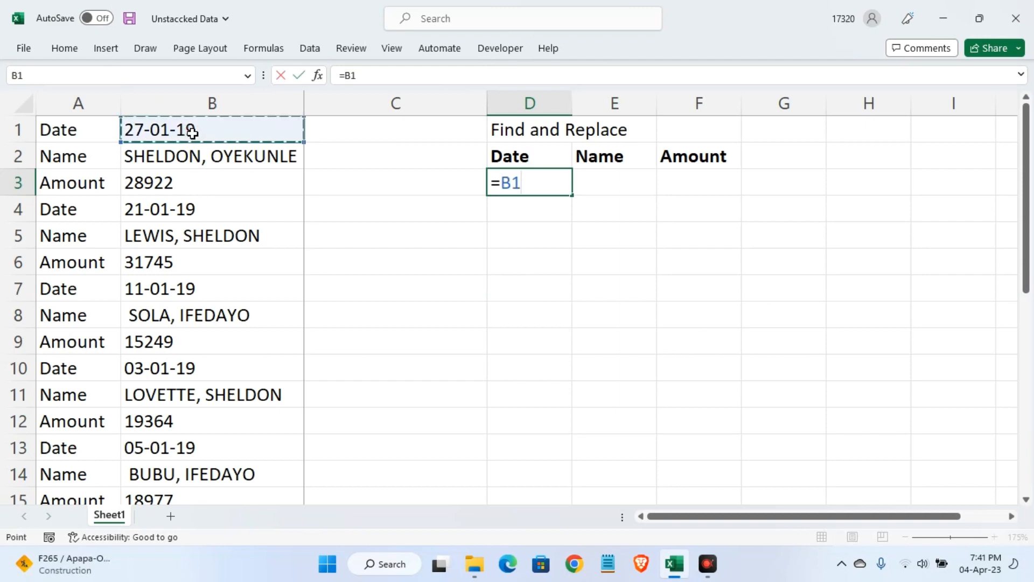
{"action": "key", "text": "Return"}
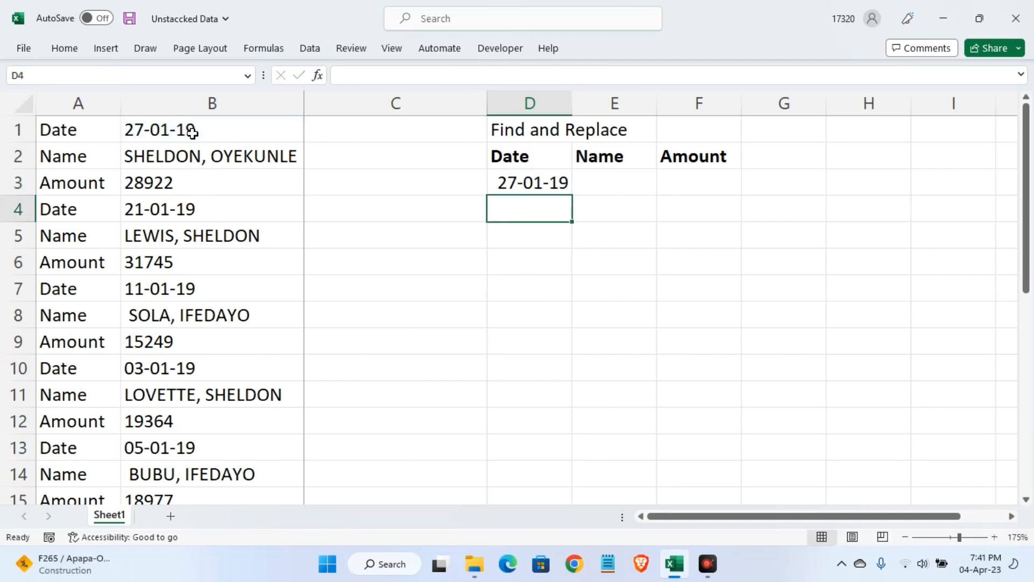
Enter the formula =B2 in E3 for the first record's name and autofit column E to its contents
{"action": "left_click", "coordinate": [610, 184]}
{"action": "type", "text": "="}
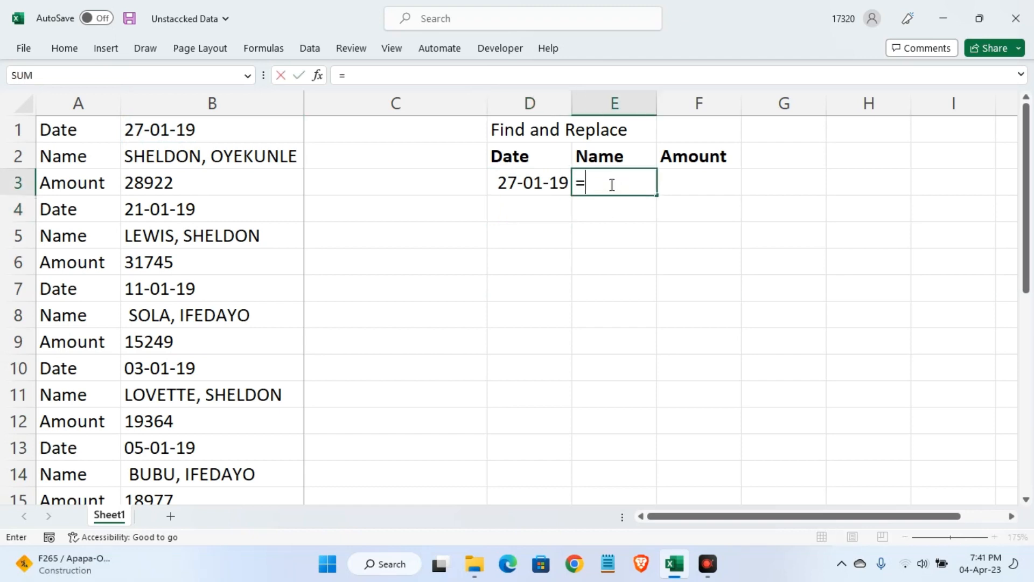
{"action": "left_click", "coordinate": [170, 157]}
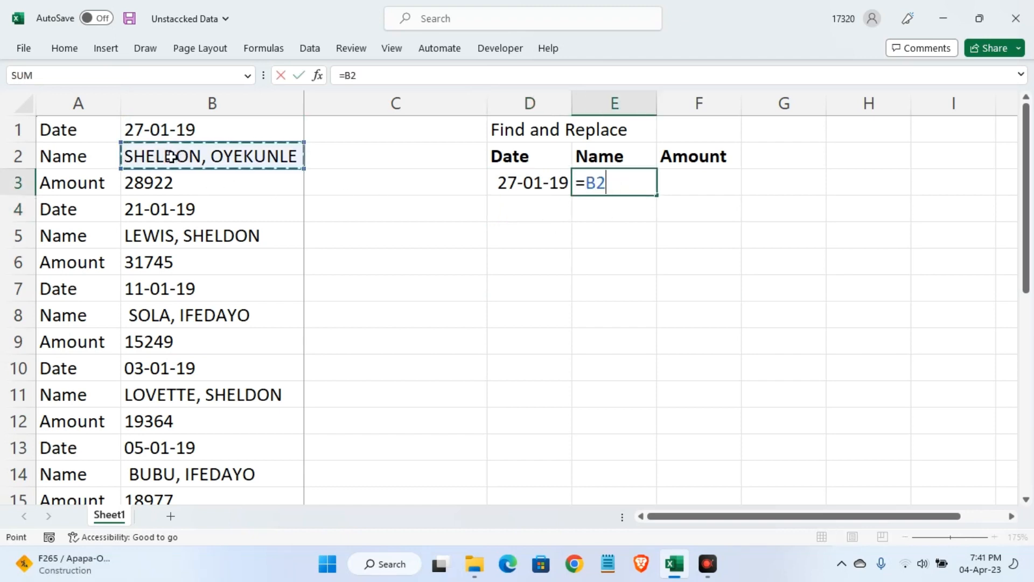
{"action": "key", "text": "Return"}
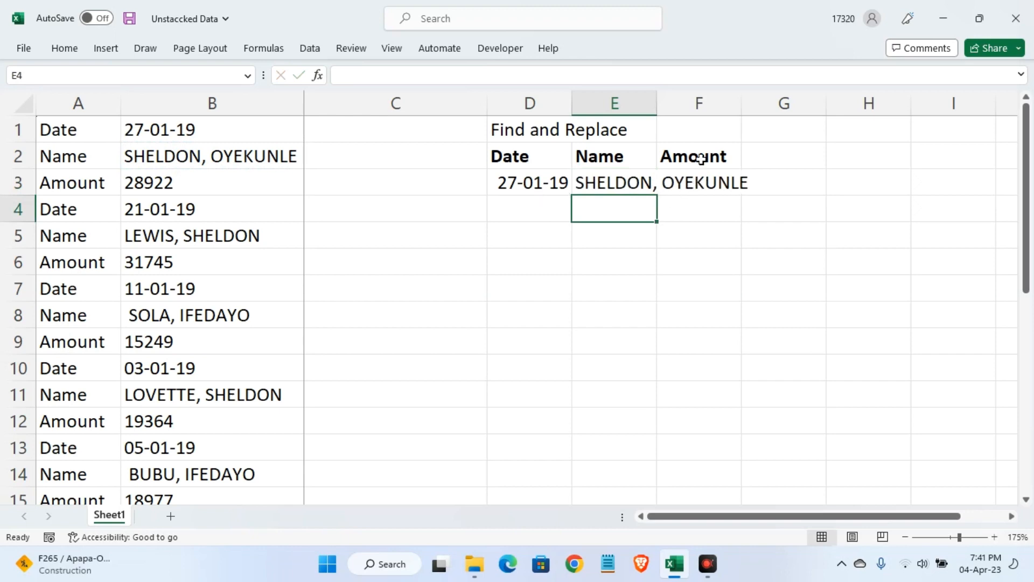
{"action": "double_click", "coordinate": [657, 101]}
Enter a formula in F3 that references the first record's amount in B3
{"action": "left_click", "coordinate": [769, 179]}
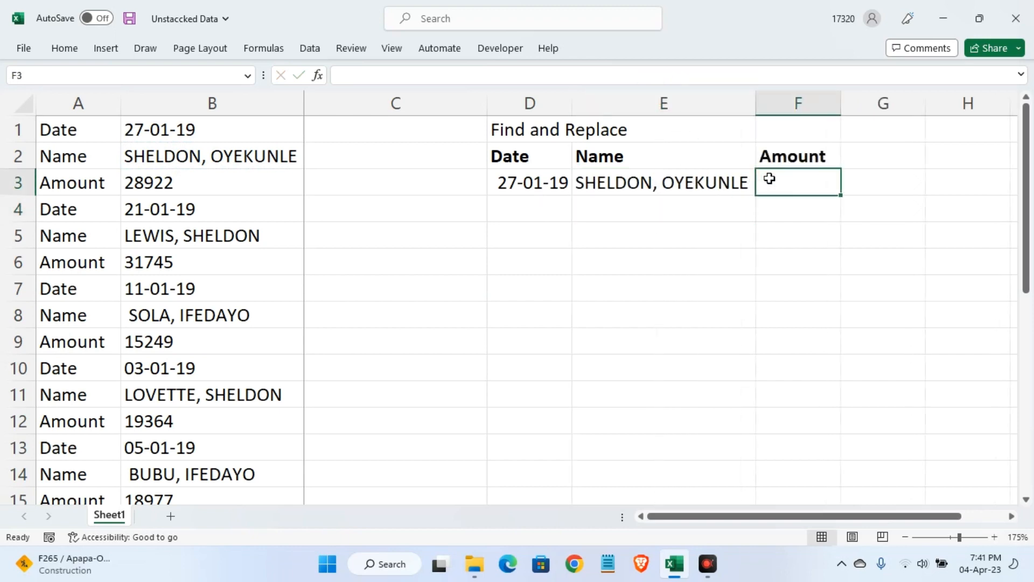
{"action": "type", "text": "="}
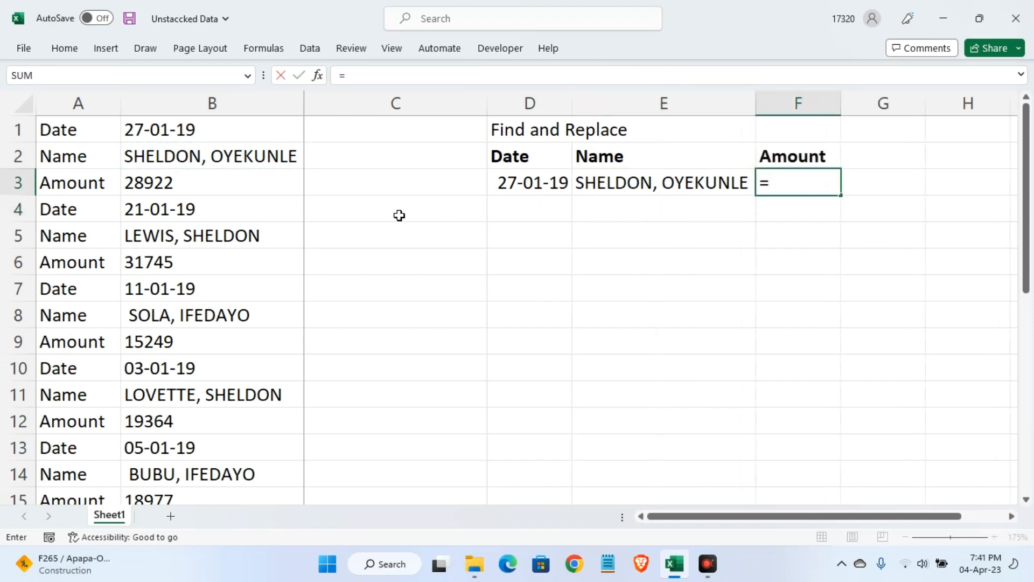
{"action": "left_click", "coordinate": [177, 186]}
{"action": "key", "text": "Return"}
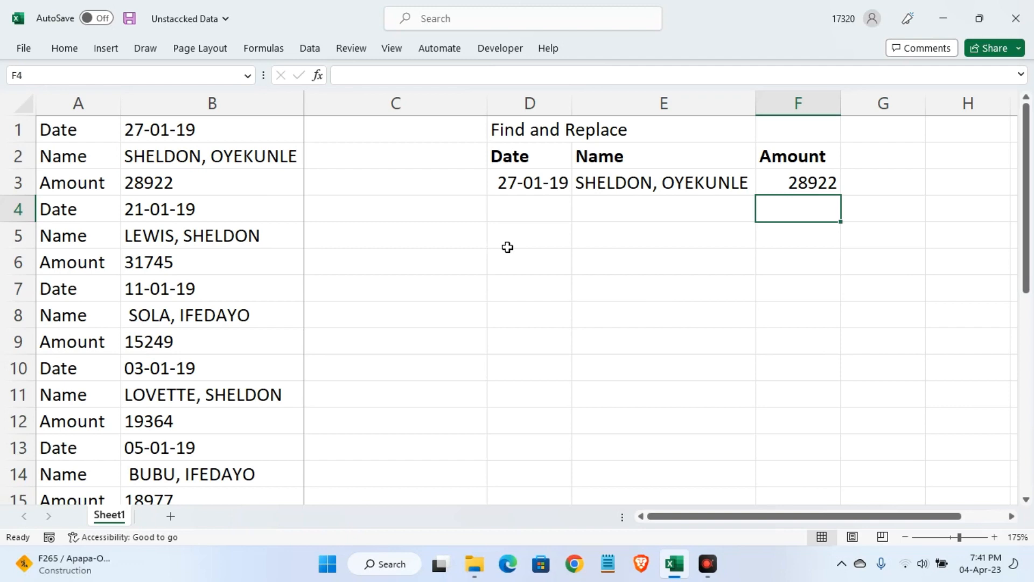
Build the second record in row 4 by linking D4 to B4, E4 to B5 and F4 to B6
{"action": "left_click", "coordinate": [519, 208]}
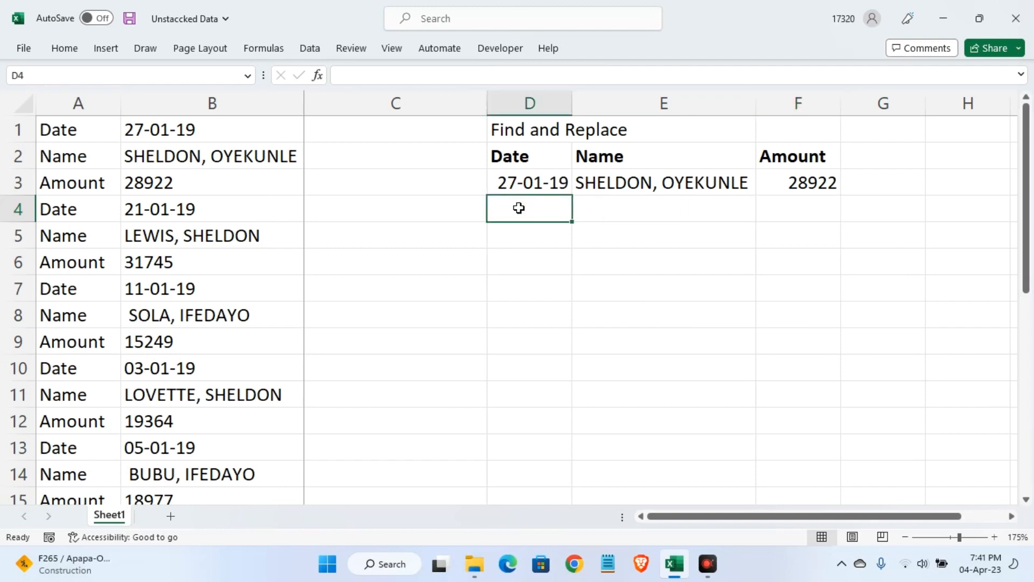
{"action": "type", "text": "="}
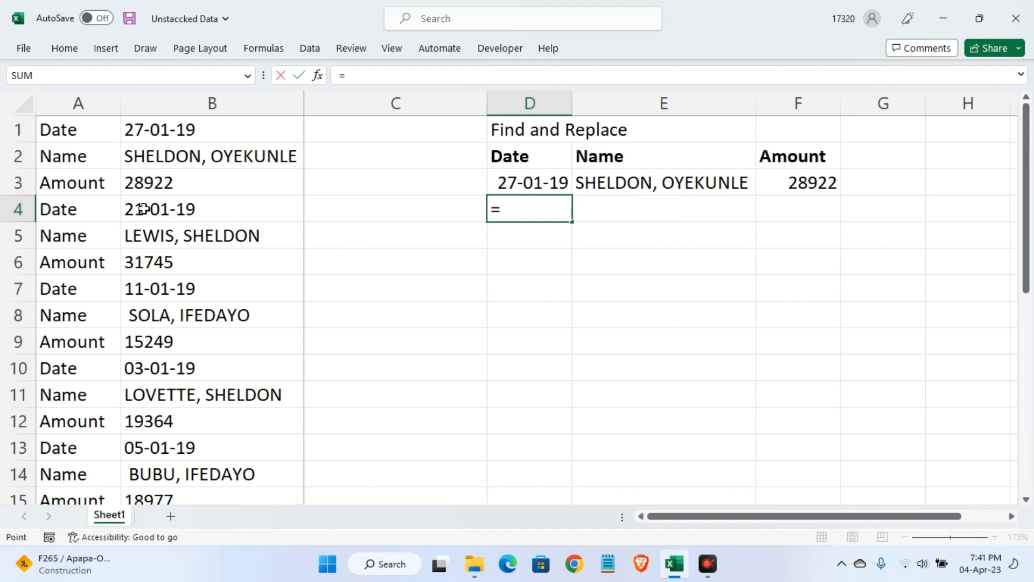
{"action": "left_click", "coordinate": [143, 210]}
{"action": "key", "text": "Return"}
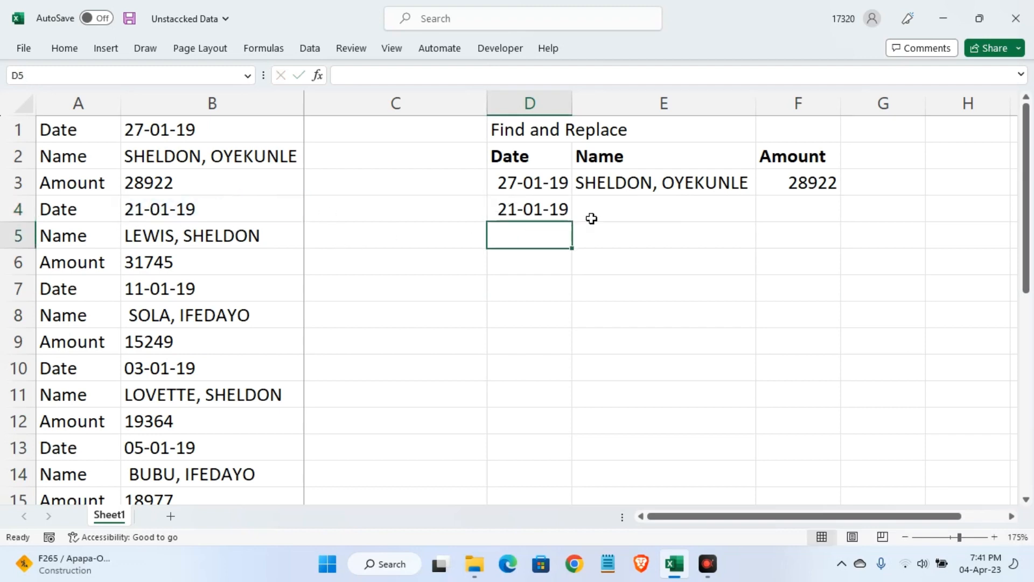
{"action": "left_click", "coordinate": [622, 213]}
{"action": "type", "text": "="}
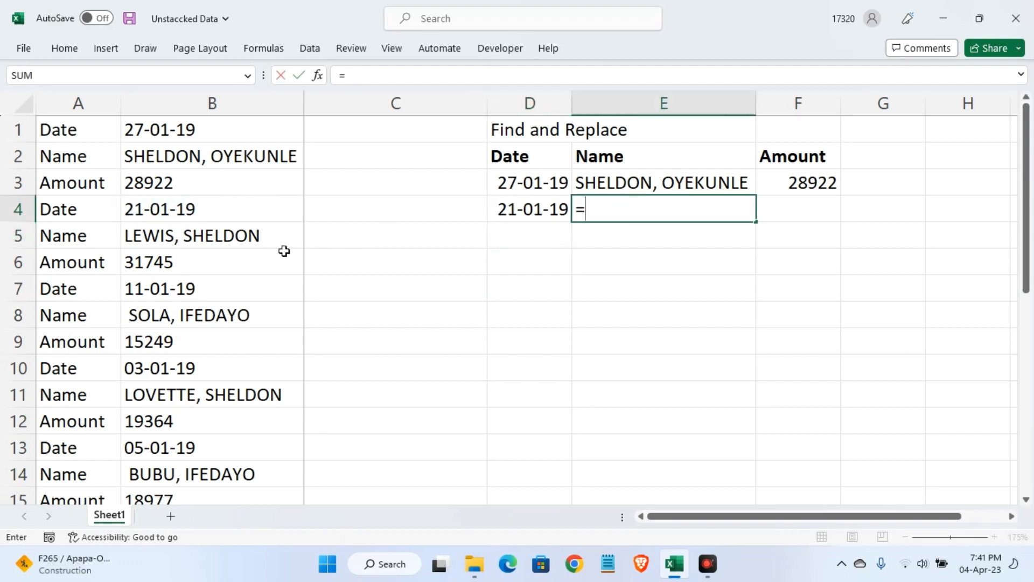
{"action": "left_click", "coordinate": [204, 231]}
{"action": "key", "text": "Return"}
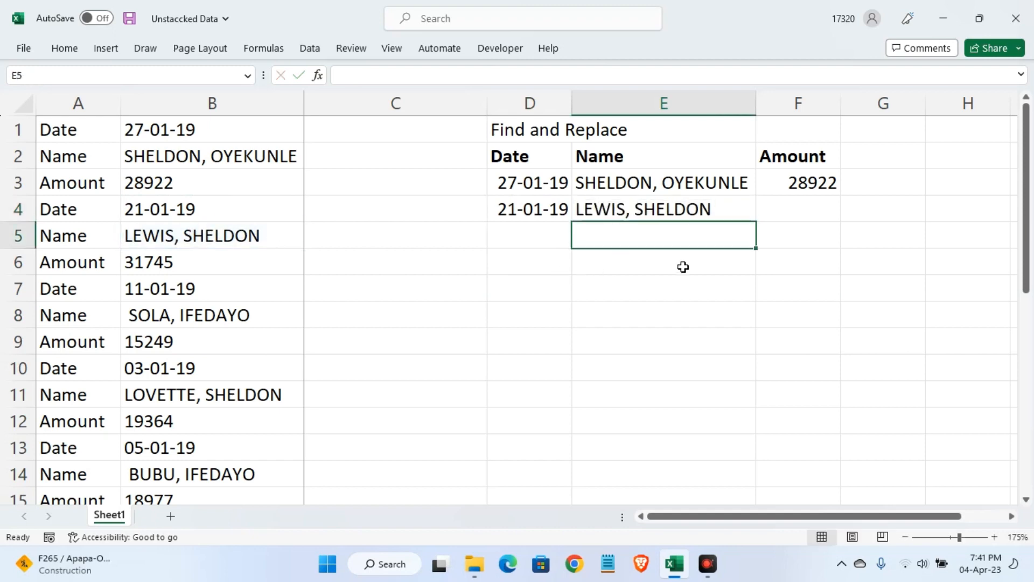
{"action": "left_click", "coordinate": [768, 208]}
{"action": "type", "text": "="}
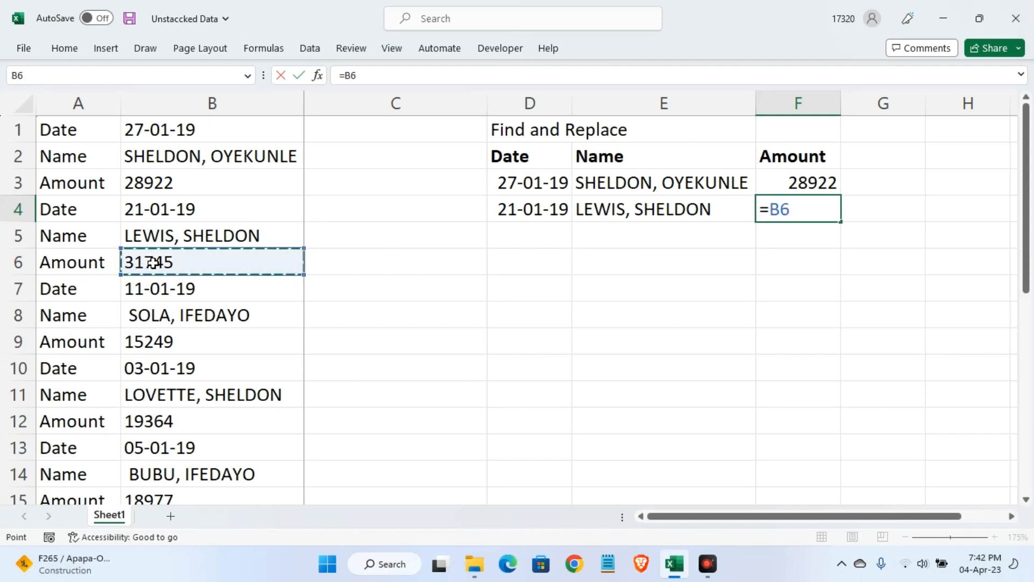
{"action": "left_click", "coordinate": [154, 262]}
{"action": "key", "text": "Return"}
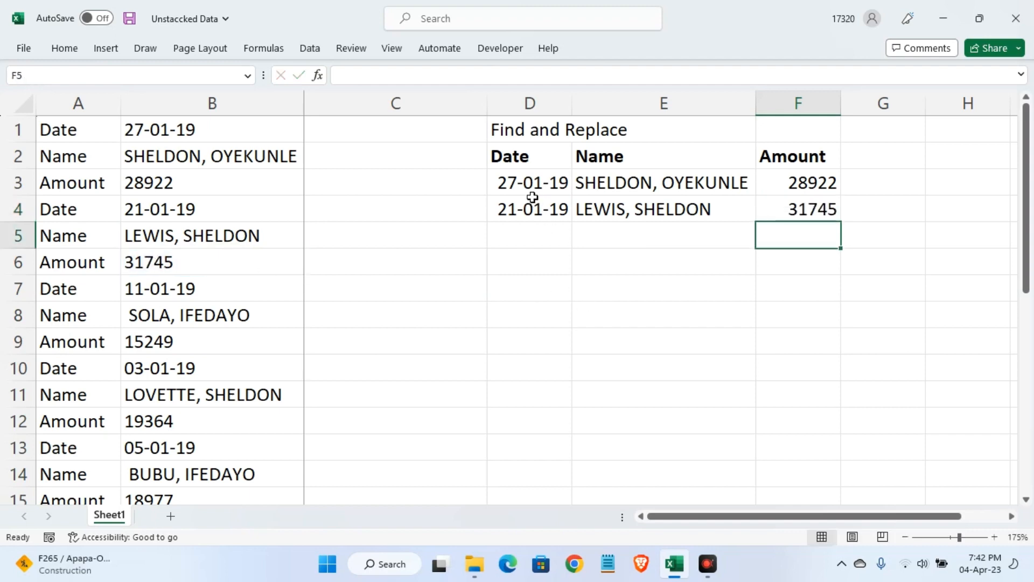
Replace every "=" in D3:F4 with the text "solove" using Find and Replace, and close the dialog
{"action": "left_click_drag", "start_coordinate": [532, 185], "coordinate": [788, 207]}
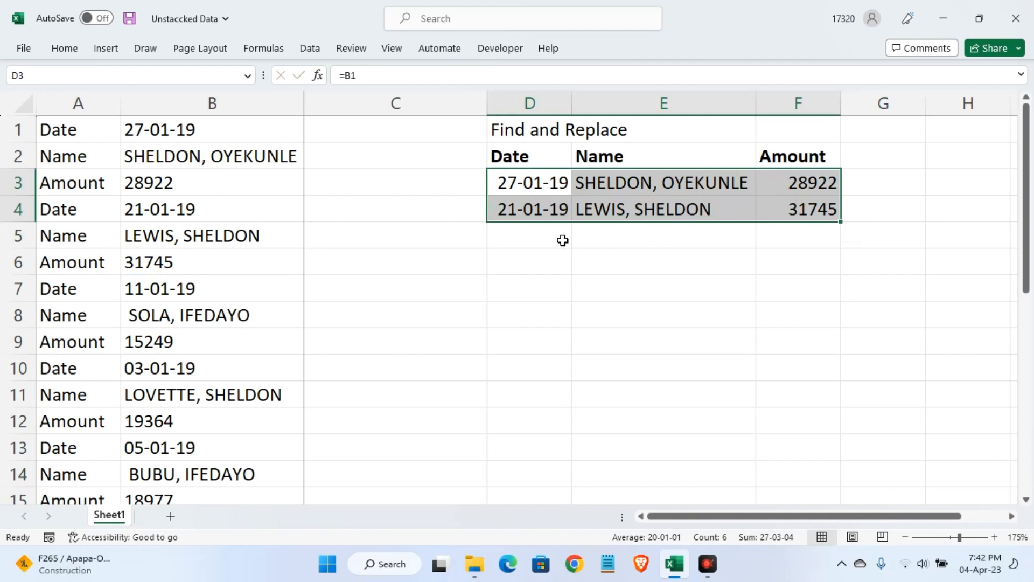
{"action": "key", "text": "ctrl+h"}
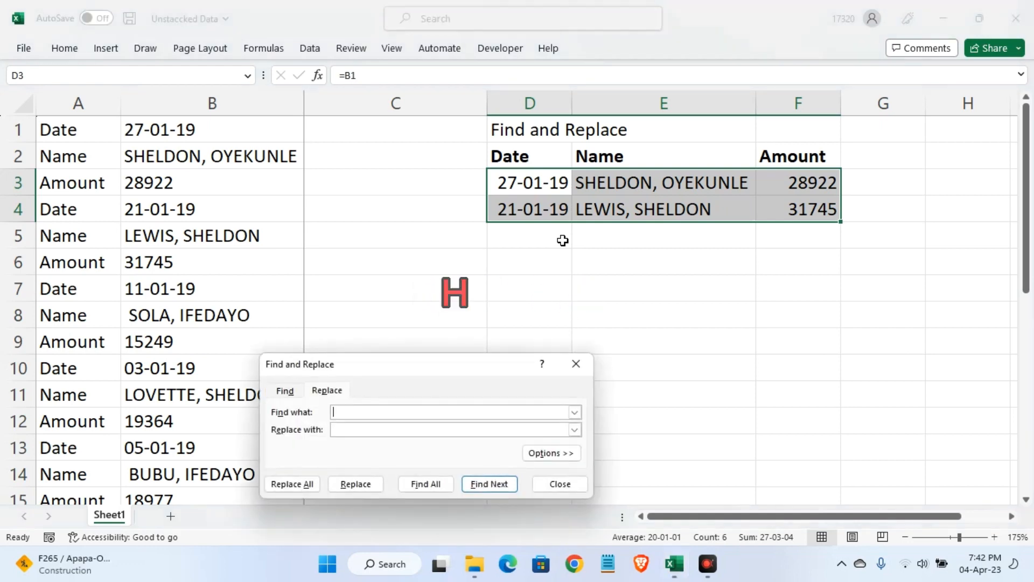
{"action": "type", "text": "="}
{"action": "left_click", "coordinate": [414, 425]}
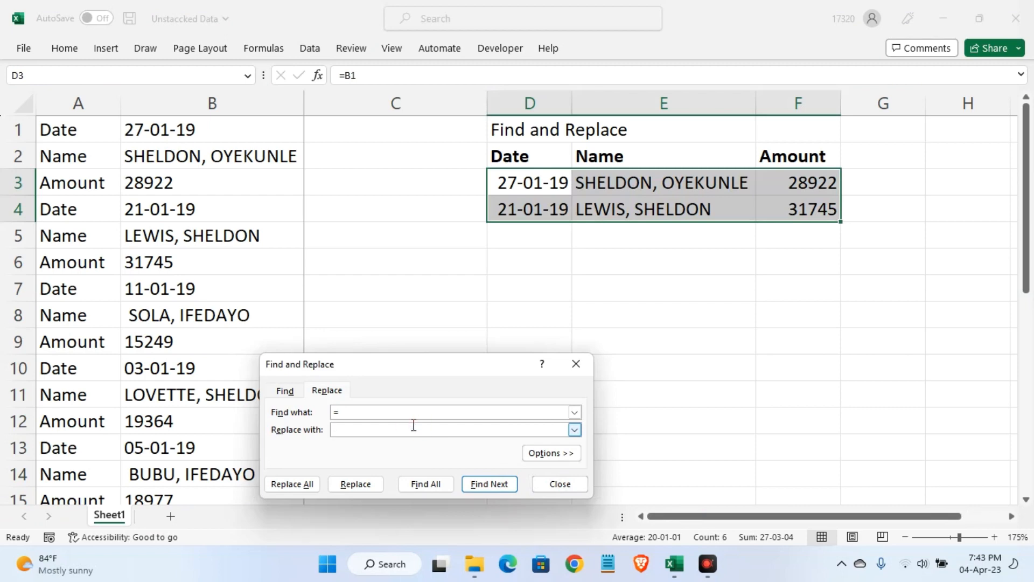
{"action": "type", "text": "solove"}
{"action": "left_click", "coordinate": [301, 484]}
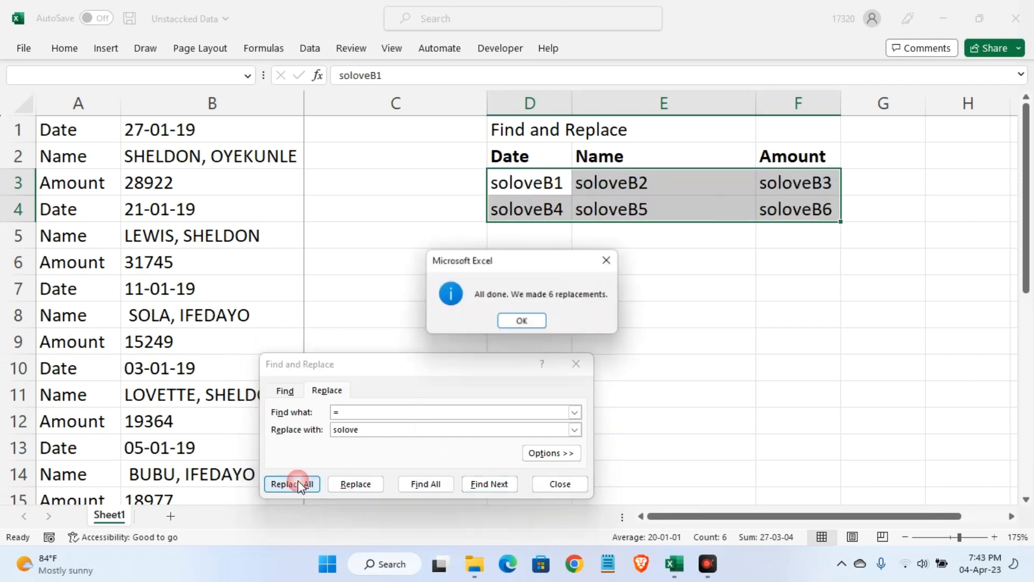
{"action": "left_click", "coordinate": [523, 323]}
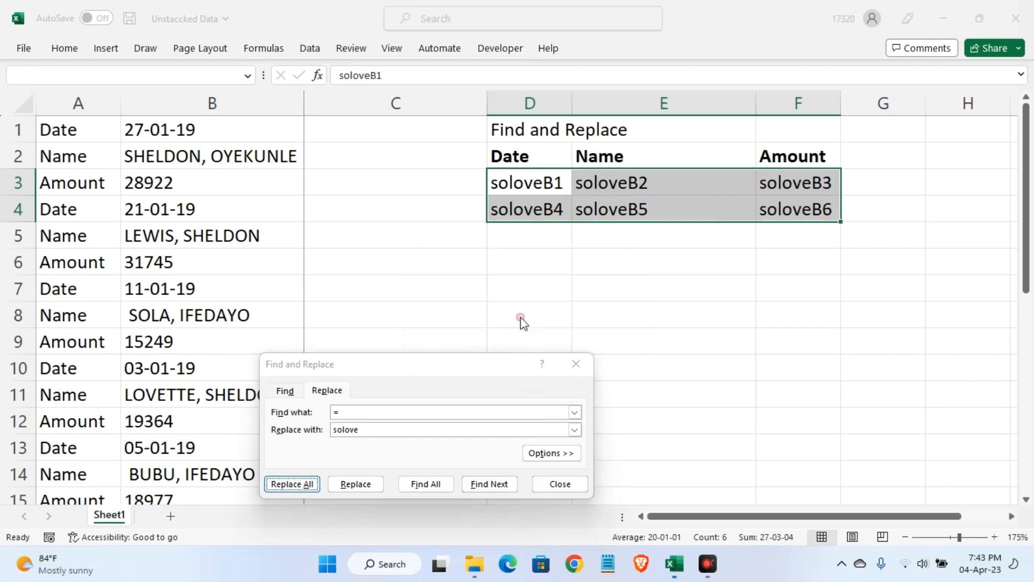
{"action": "left_click", "coordinate": [577, 365]}
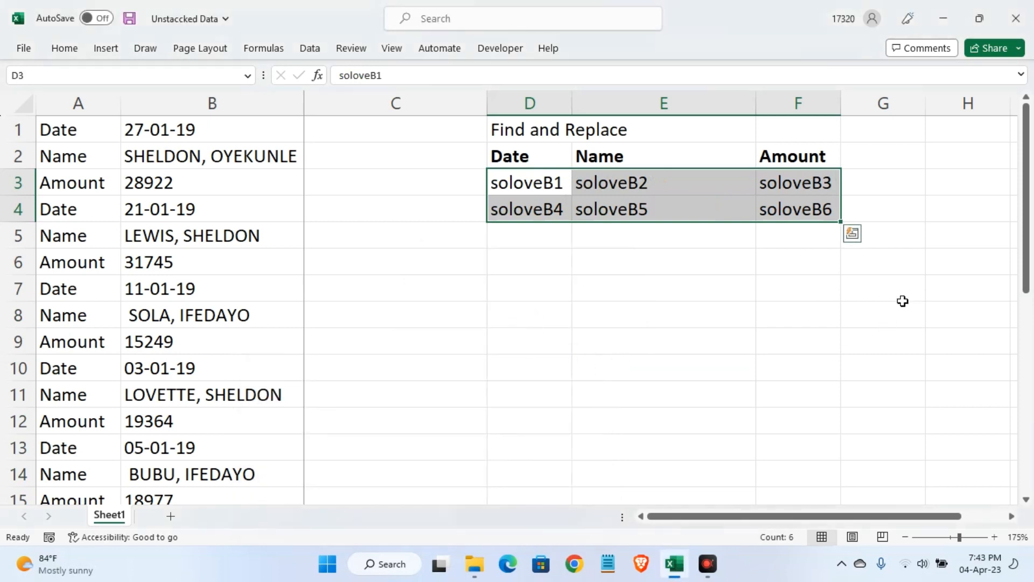
Extend the "solove" reference pattern from D3:F4 down to row 30 with the fill handle
{"action": "left_click", "coordinate": [852, 232]}
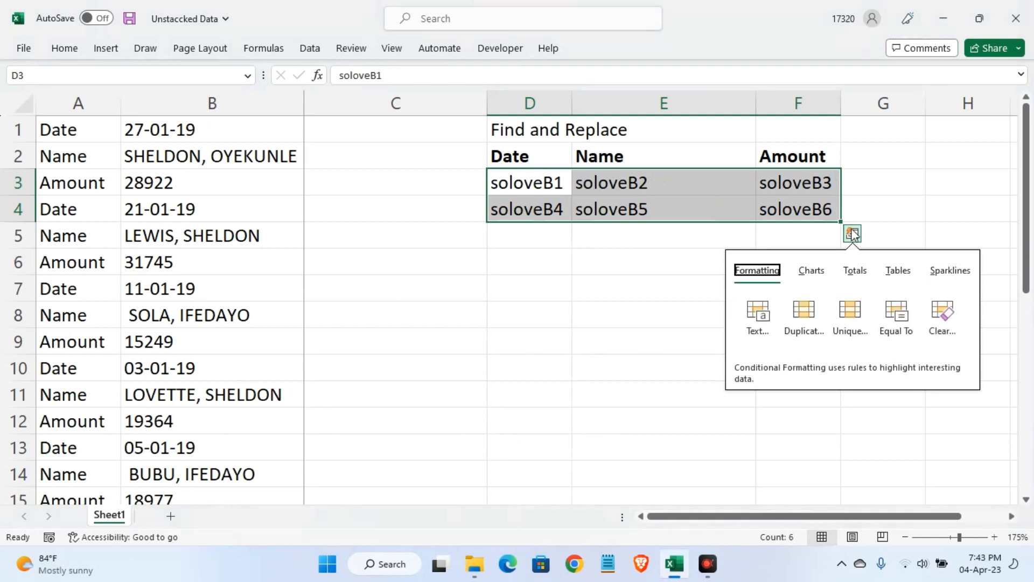
{"action": "left_click_drag", "start_coordinate": [842, 224], "coordinate": [844, 374]}
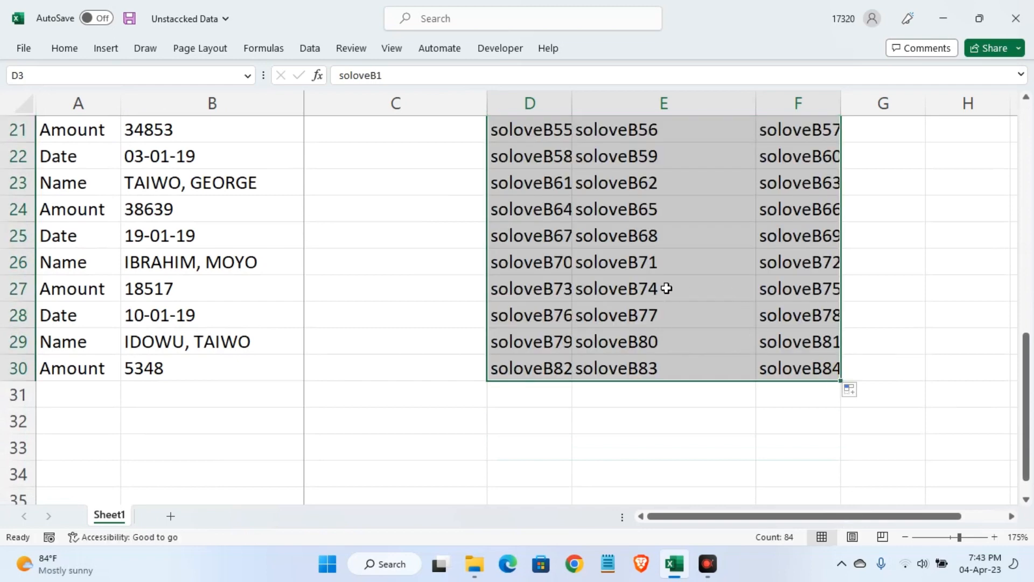
{"action": "scroll", "coordinate": [665, 285], "scroll_direction": "up", "scroll_amount": 5}
{"action": "scroll", "coordinate": [664, 286], "scroll_direction": "up", "scroll_amount": 2}
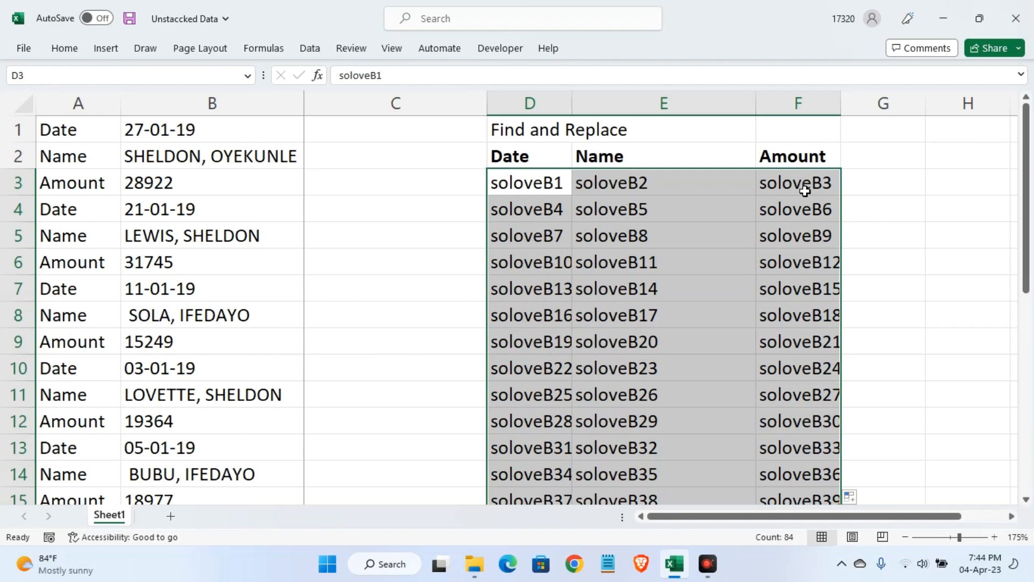
Replace all occurrences of "solove" in D3:F30 with "=" to turn the text back into formulas
{"action": "key", "text": "ctrl+h"}
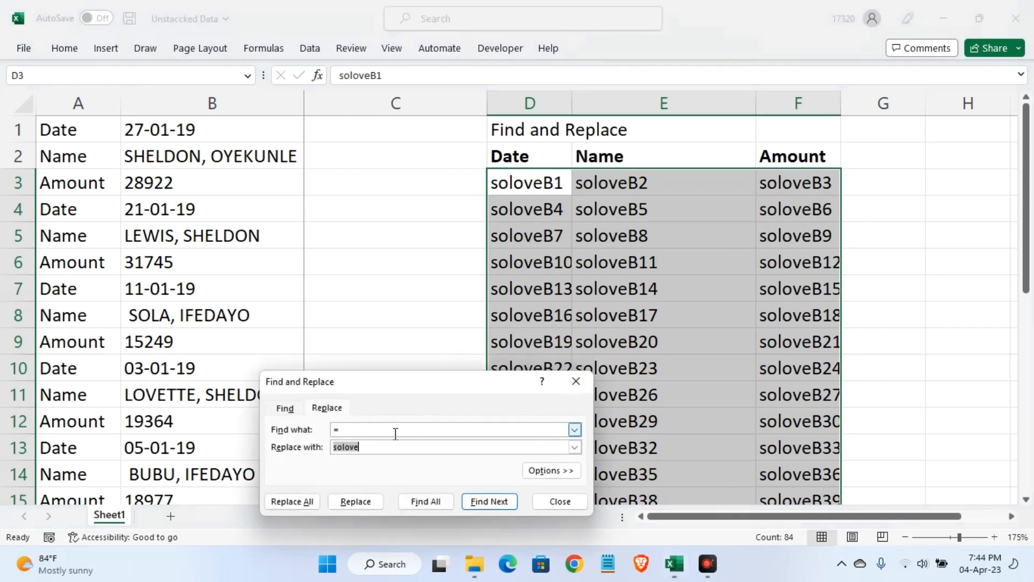
{"action": "double_click", "coordinate": [336, 430]}
{"action": "left_click", "coordinate": [301, 429]}
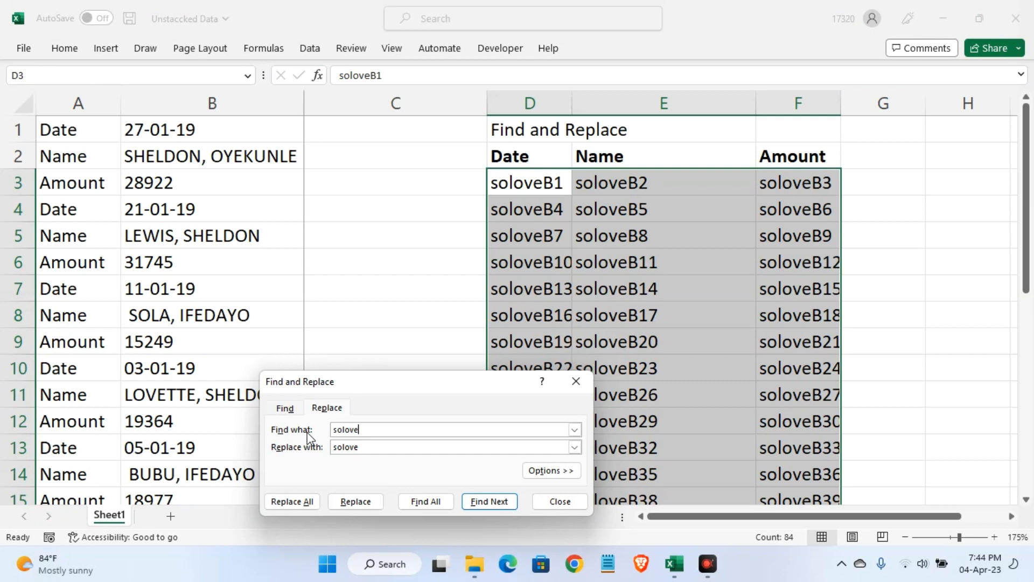
{"action": "key", "text": "Tab"}
{"action": "type", "text": "="}
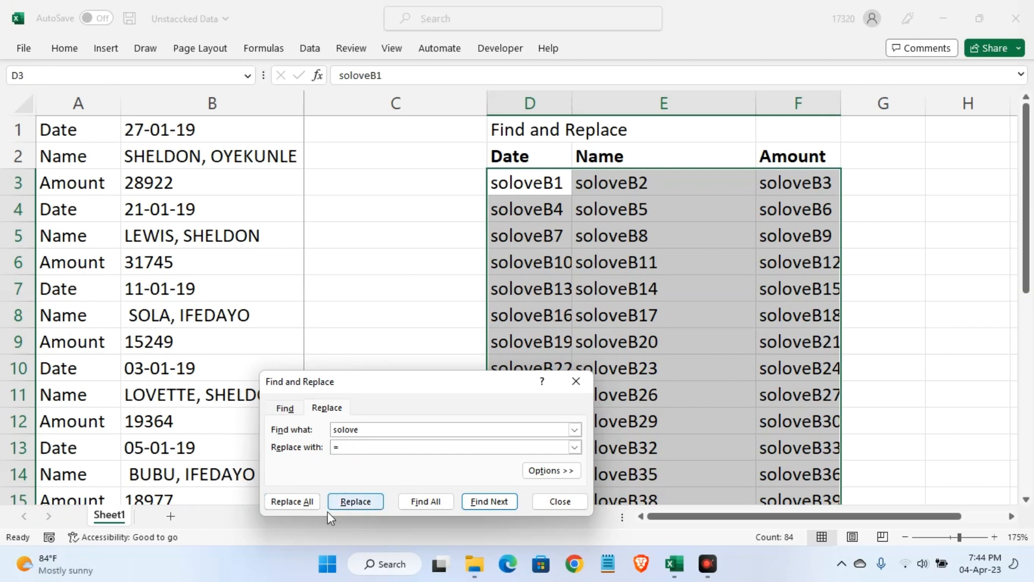
{"action": "left_click", "coordinate": [302, 506]}
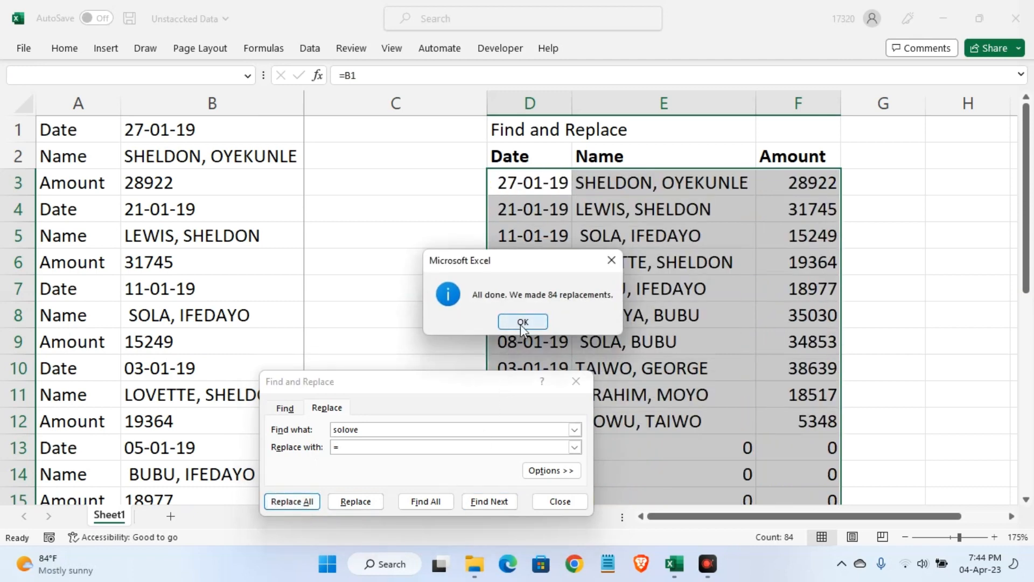
Close the Find and Replace dialog and review the converted formulas down to row 30
{"action": "left_click", "coordinate": [520, 323]}
{"action": "left_click", "coordinate": [576, 383]}
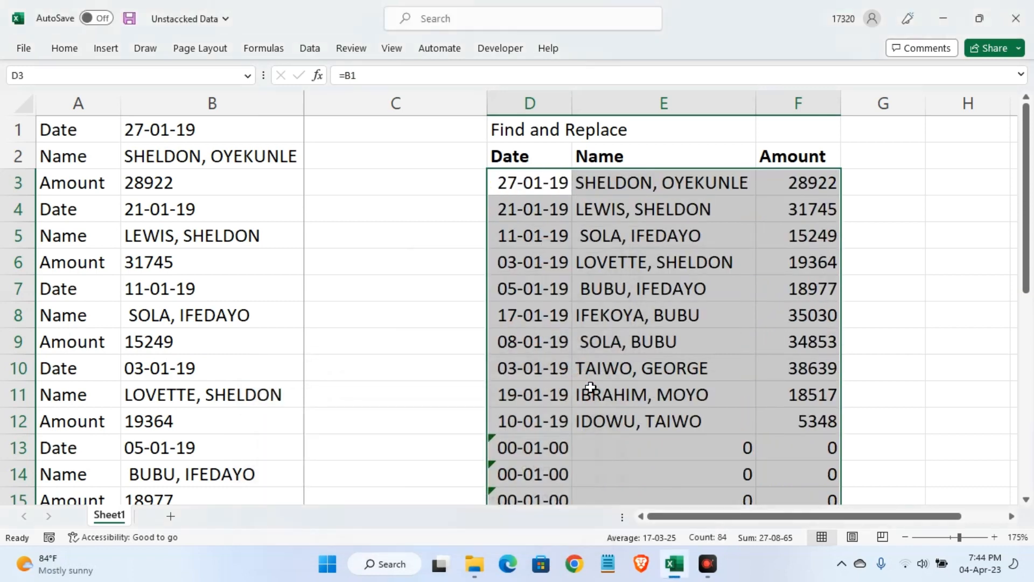
{"action": "scroll", "coordinate": [594, 386], "scroll_direction": "down", "scroll_amount": 8}
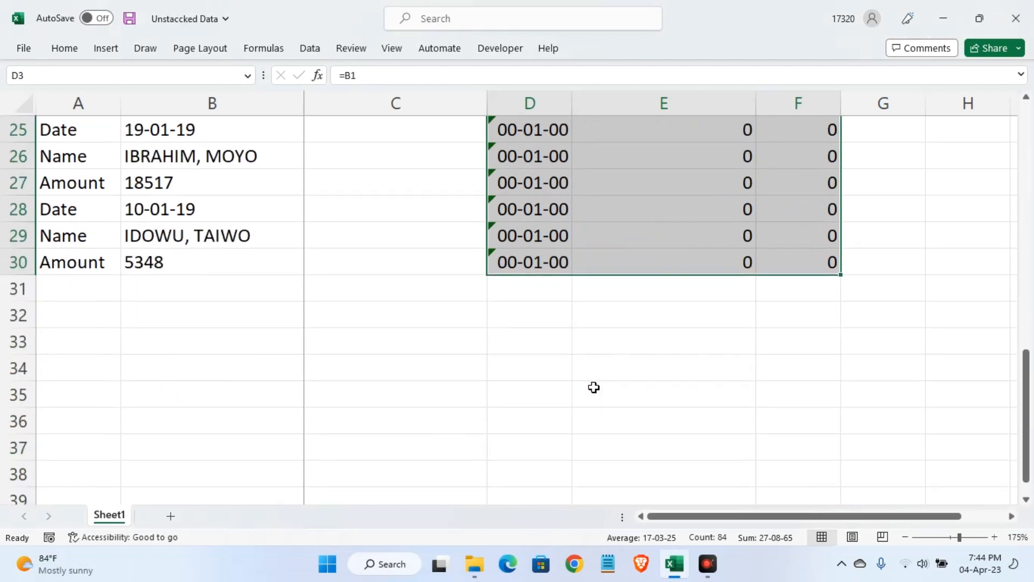
{"action": "scroll", "coordinate": [594, 387], "scroll_direction": "up", "scroll_amount": 8}
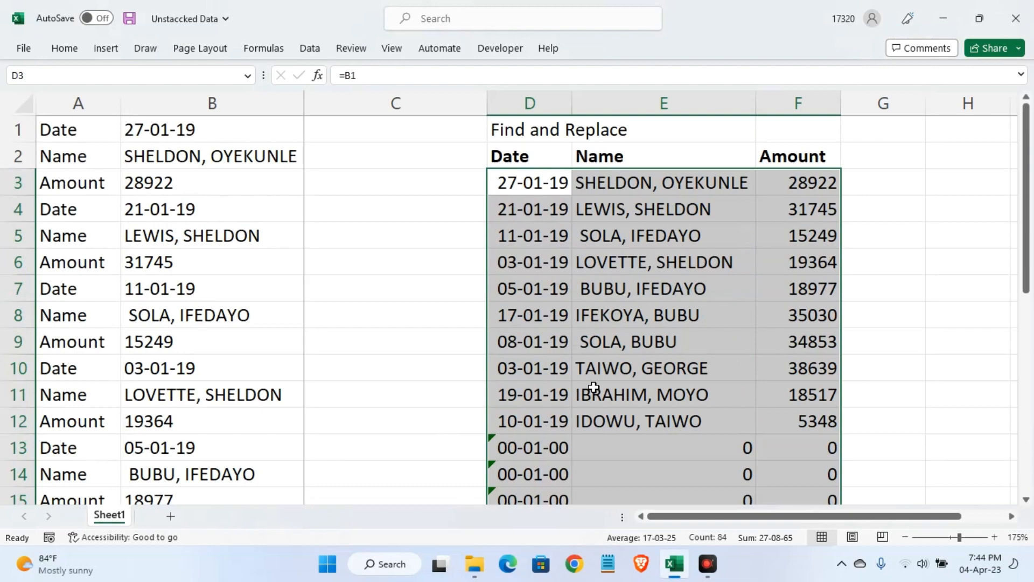
{"action": "scroll", "coordinate": [593, 387], "scroll_direction": "down", "scroll_amount": 5}
{"action": "scroll", "coordinate": [593, 387], "scroll_direction": "up", "scroll_amount": 5}
Create a new conditional formatting rule for D3:F30 that uses a formula to determine which cells to format
{"action": "left_click", "coordinate": [67, 48]}
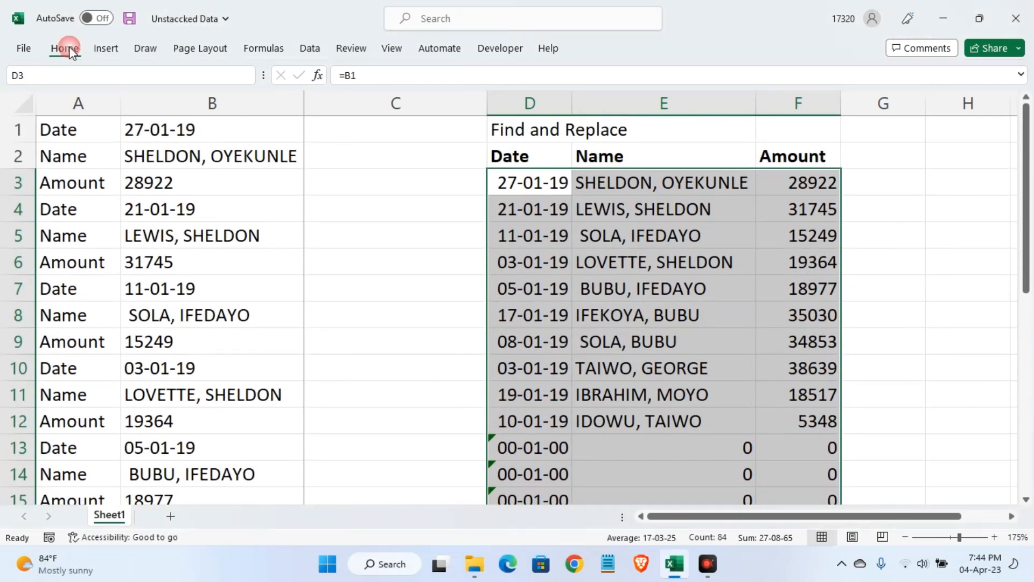
{"action": "left_click", "coordinate": [609, 105]}
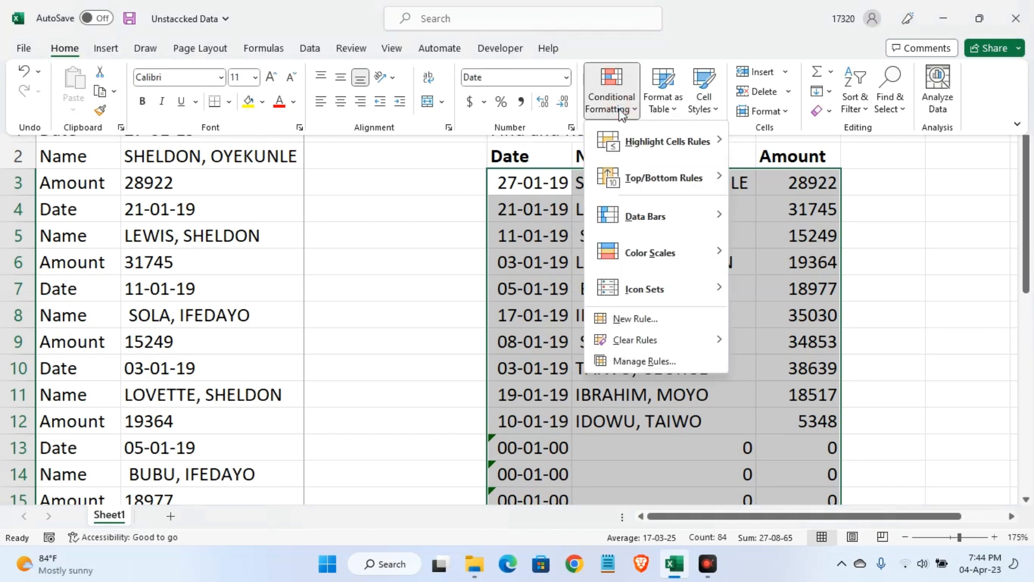
{"action": "mouse_move", "coordinate": [654, 348]}
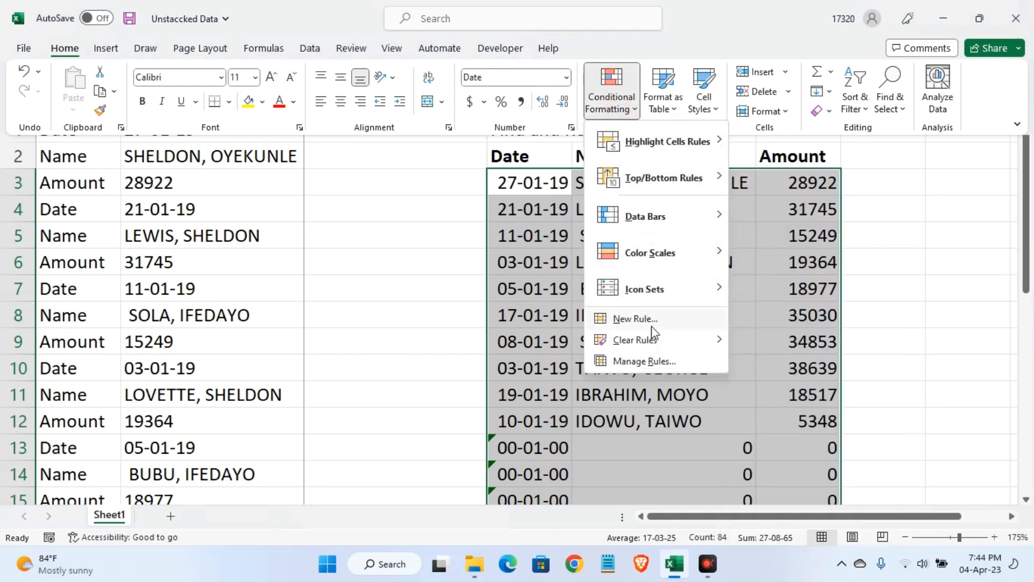
{"action": "left_click", "coordinate": [652, 323]}
{"action": "left_click", "coordinate": [329, 289]}
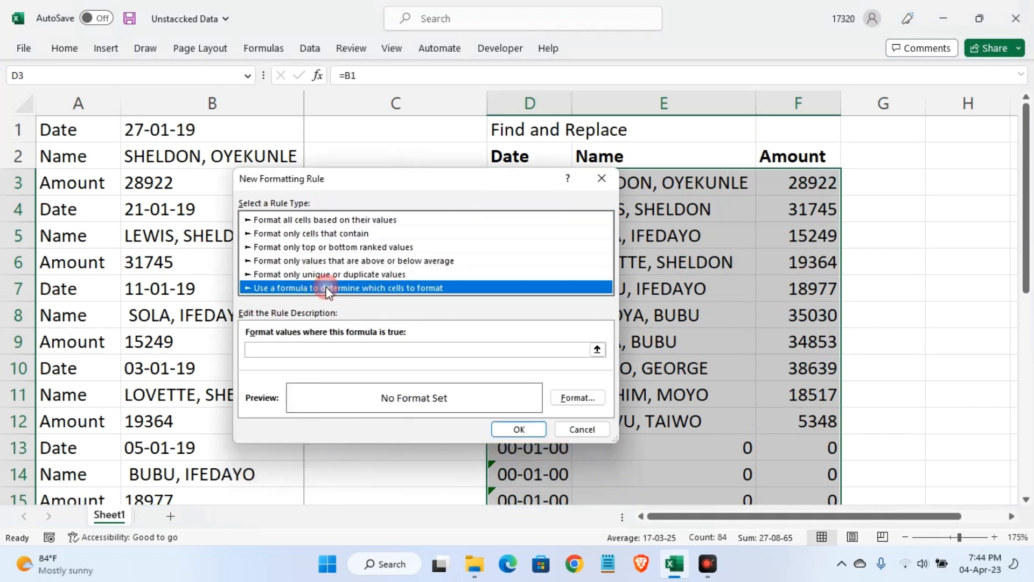
Set the formatting rule's condition to =D3=0, with a relative reference to D3
{"action": "left_click", "coordinate": [597, 351]}
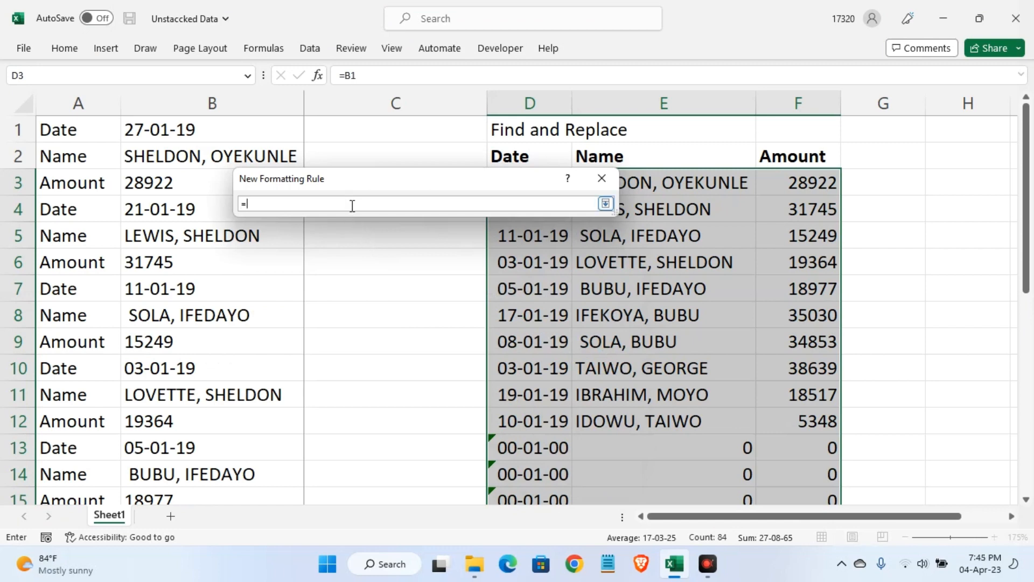
{"action": "left_click_drag", "start_coordinate": [388, 187], "coordinate": [366, 225]}
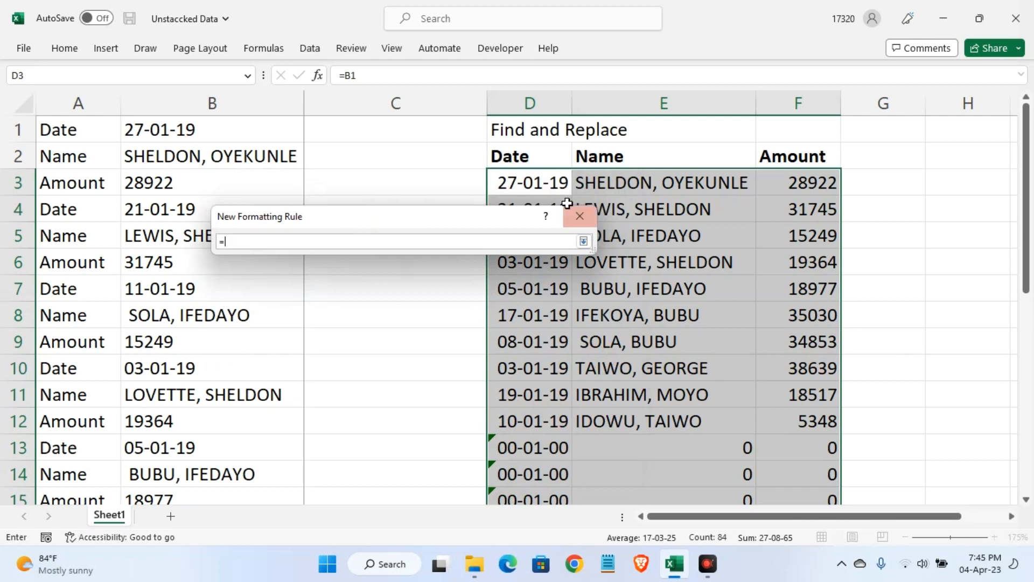
{"action": "left_click", "coordinate": [536, 185]}
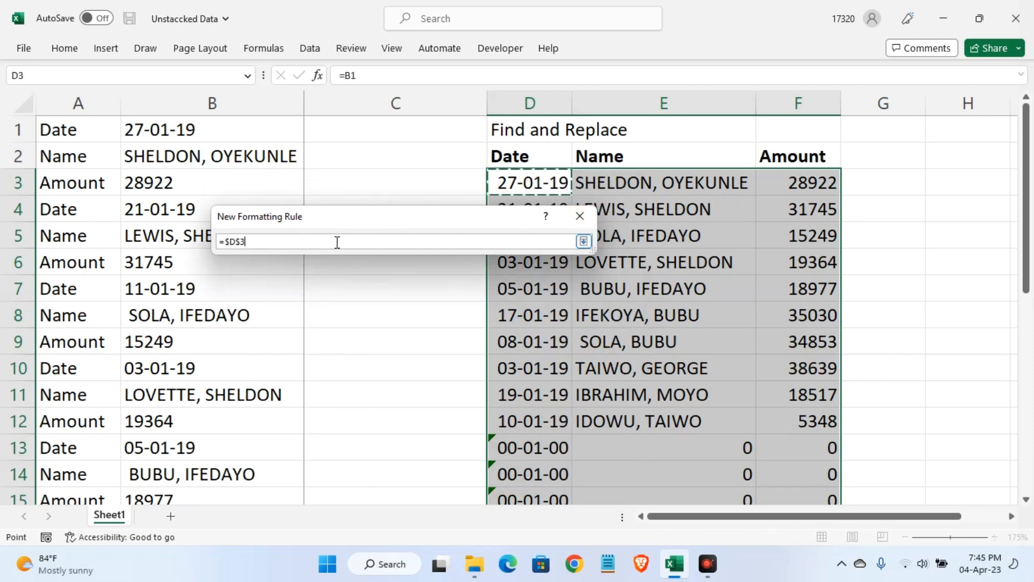
{"action": "key", "text": "F4"}
{"action": "key", "text": "F4"}
{"action": "type", "text": "=0"}
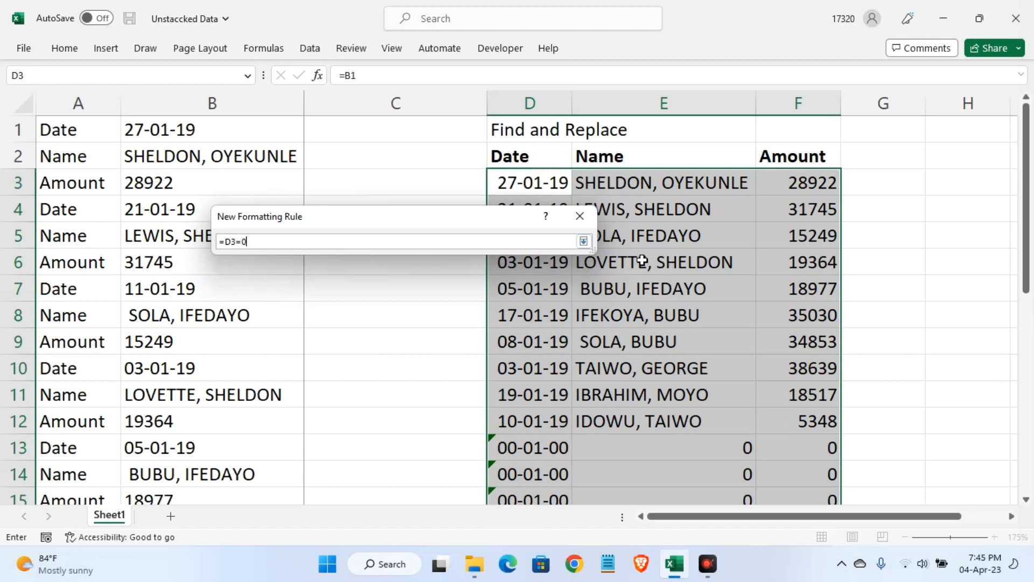
{"action": "left_click", "coordinate": [584, 242]}
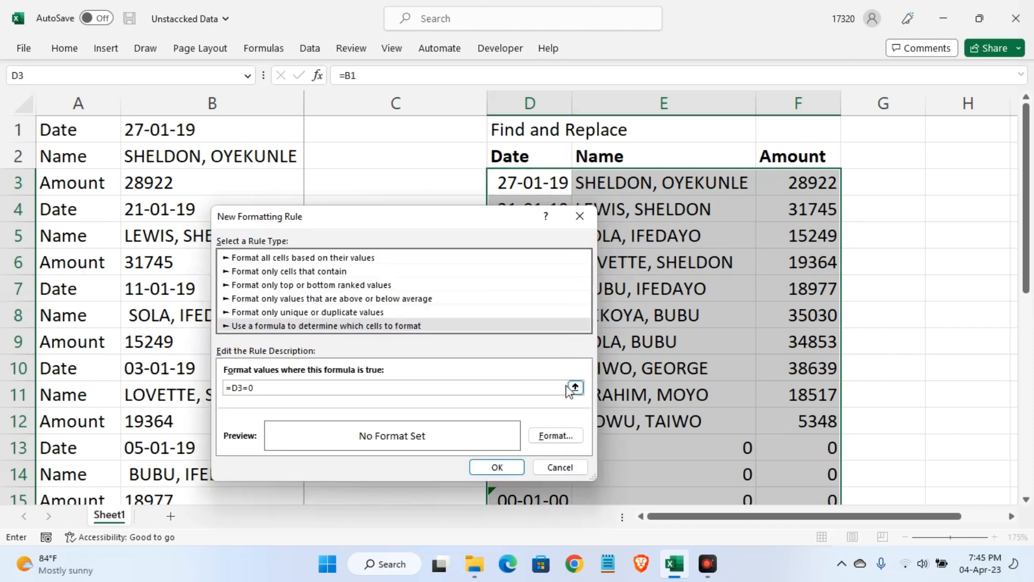
Set the rule's font color to white and apply it to hide the zero values in D3:F30
{"action": "left_click", "coordinate": [557, 436]}
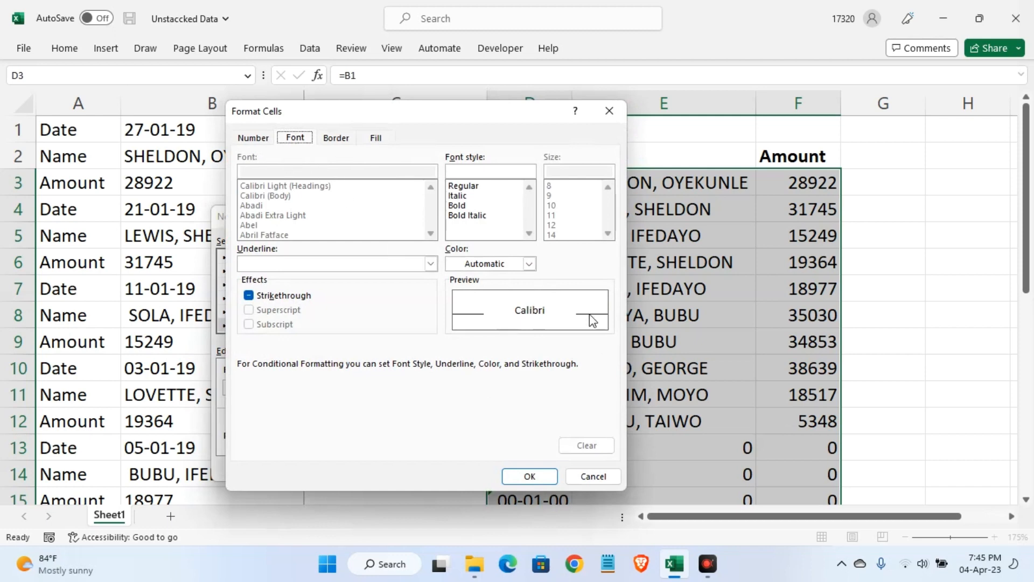
{"action": "left_click", "coordinate": [531, 264]}
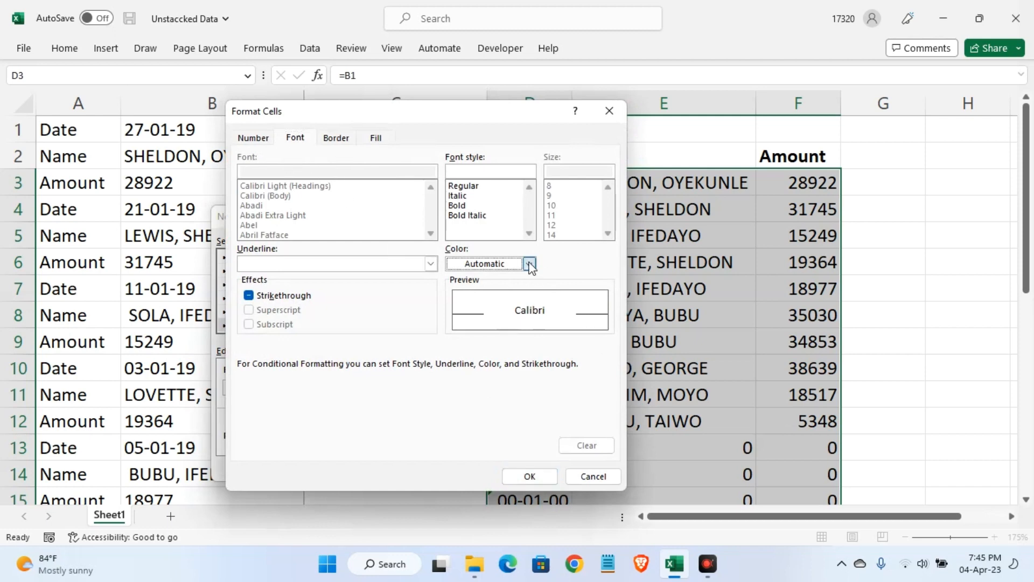
{"action": "left_click", "coordinate": [458, 324]}
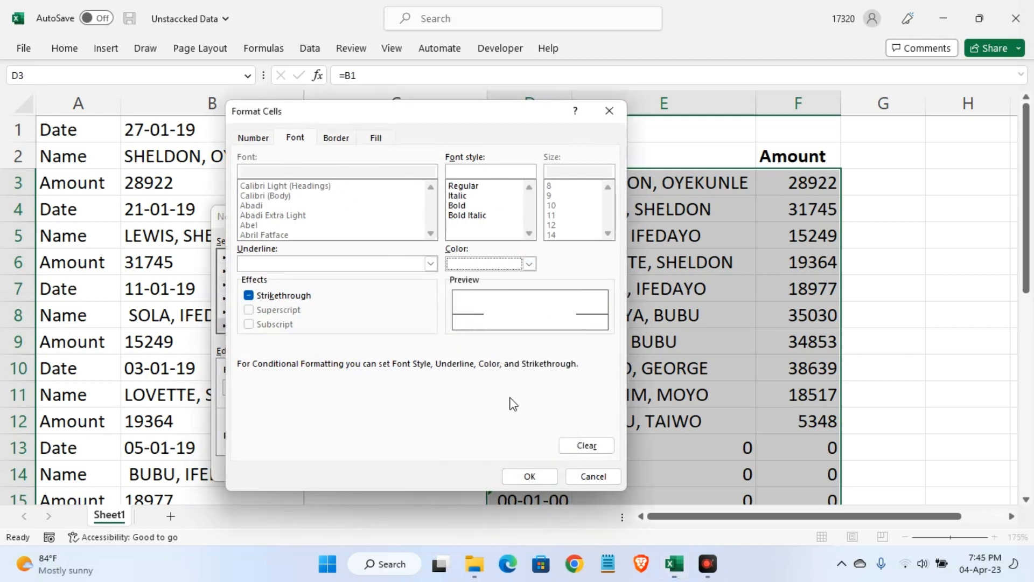
{"action": "left_click", "coordinate": [529, 476]}
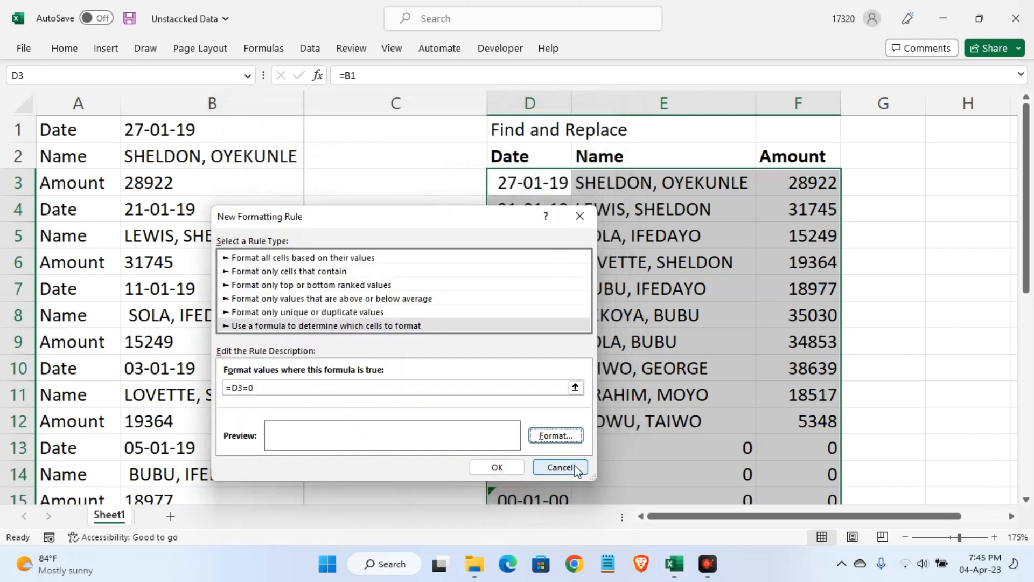
{"action": "left_click", "coordinate": [497, 467]}
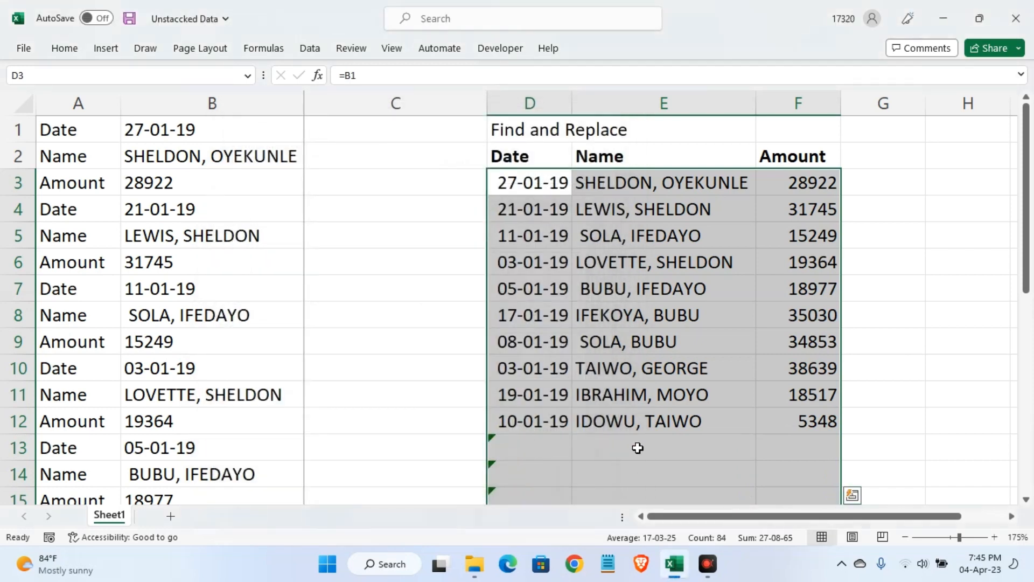
{"action": "scroll", "coordinate": [638, 448], "scroll_direction": "down", "scroll_amount": 4}
{"action": "scroll", "coordinate": [638, 448], "scroll_direction": "up", "scroll_amount": 4}
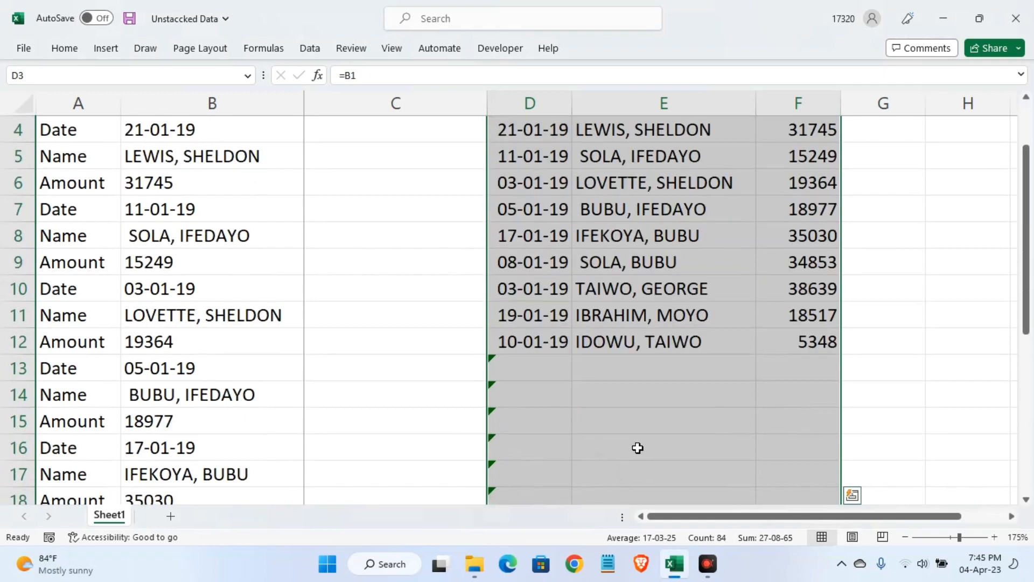
Deselect the table range and save the workbook
{"action": "left_click", "coordinate": [868, 332]}
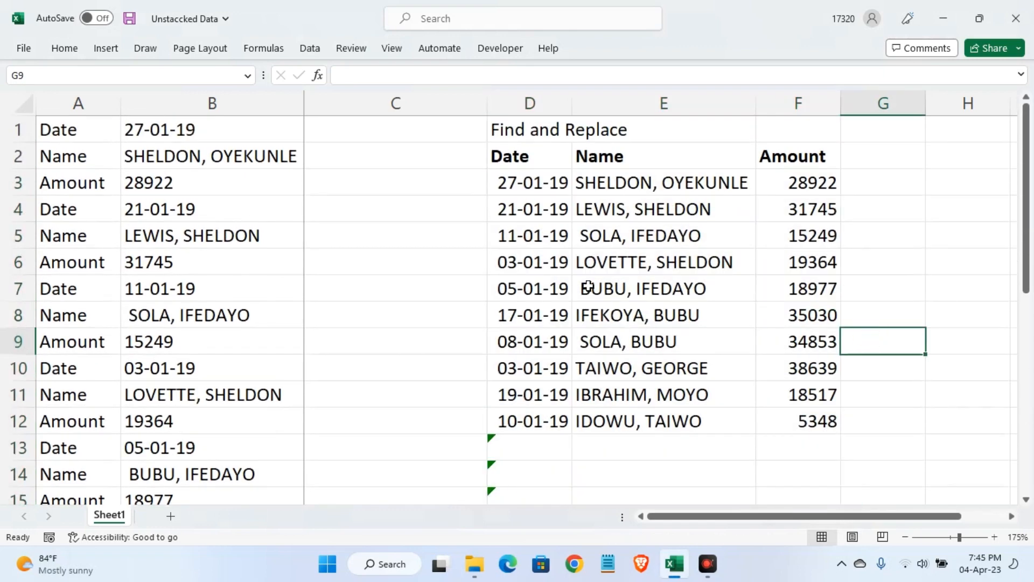
{"action": "key", "text": "ctrl+s"}
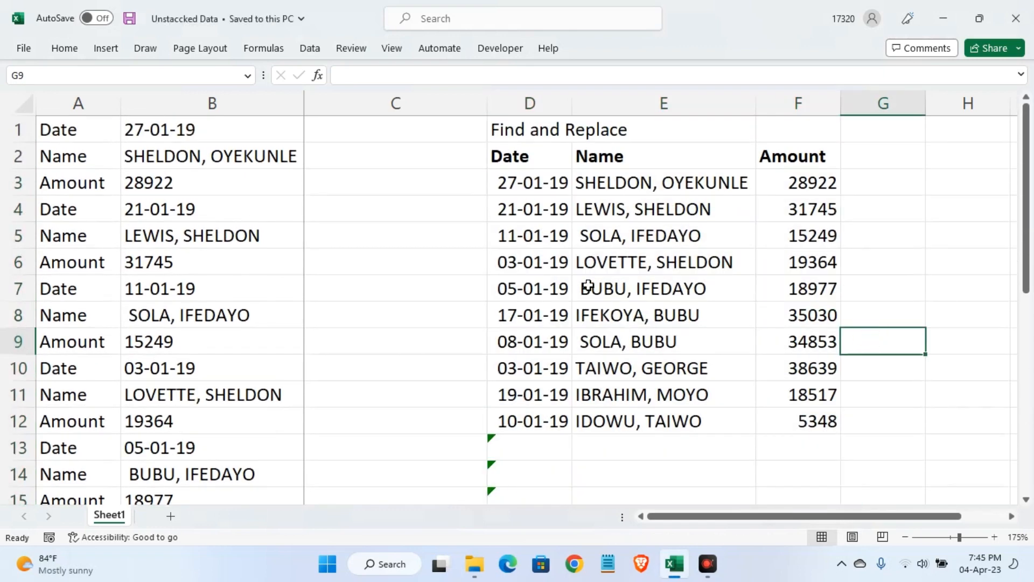
{"action": "scroll", "coordinate": [580, 288], "scroll_direction": "down", "scroll_amount": 2}
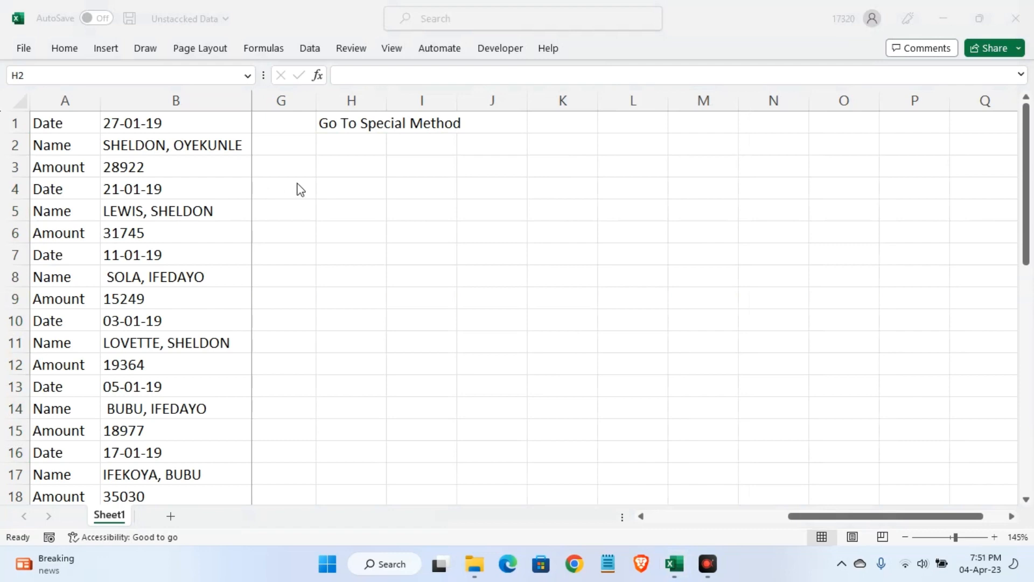
{"action": "left_click", "coordinate": [346, 145]}
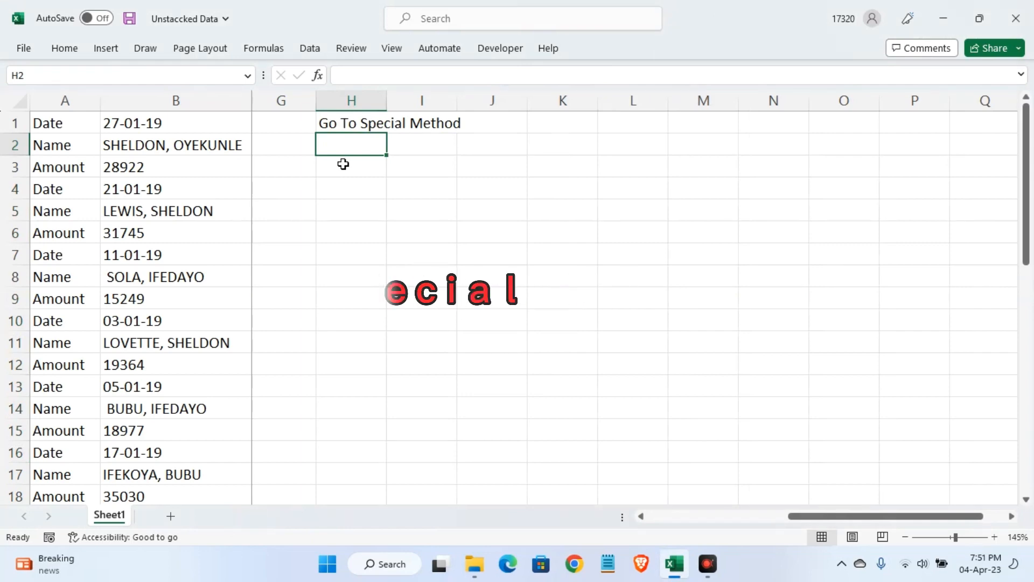
{"action": "type", "text": "="}
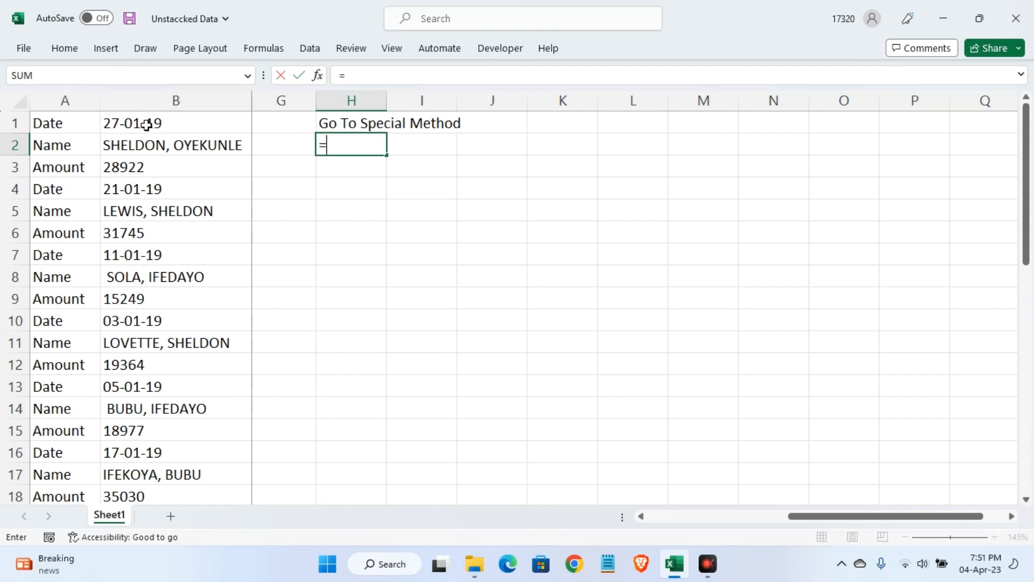
{"action": "key", "text": "Escape"}
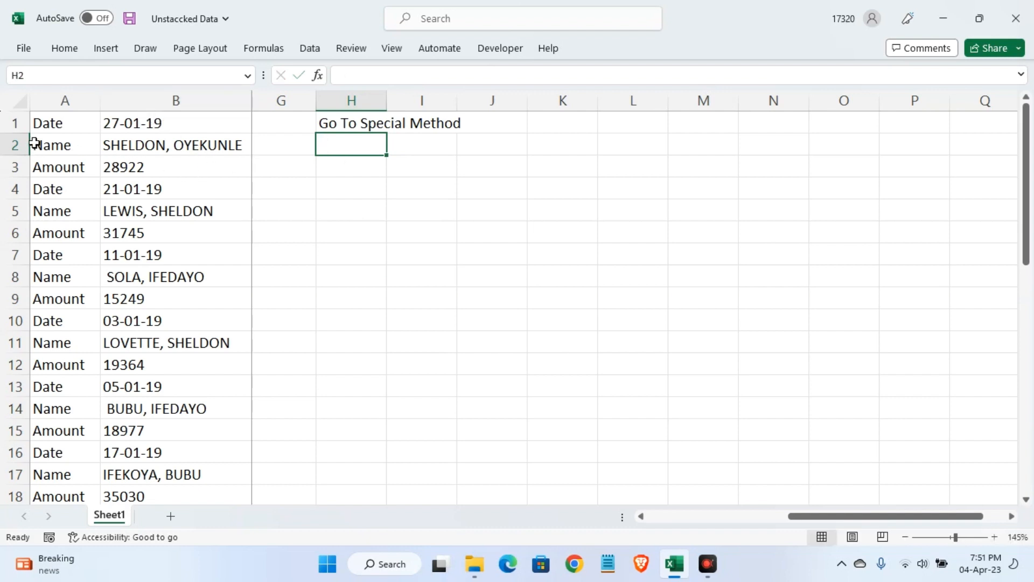
Copy the Date, Name and Amount labels from A1:A3, paste them transposed into H2:J2 and make them bold
{"action": "left_click_drag", "start_coordinate": [54, 129], "coordinate": [55, 168]}
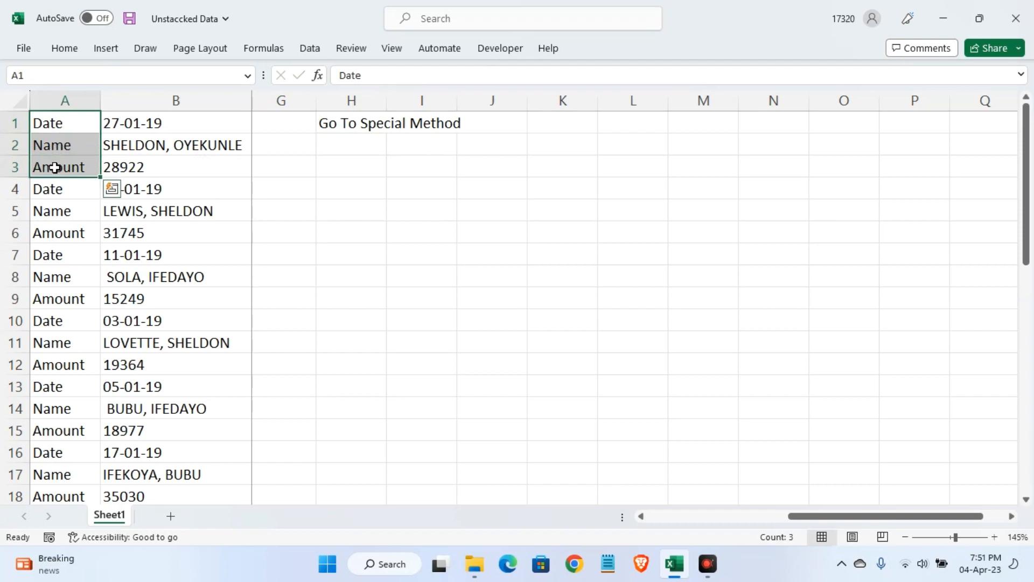
{"action": "key", "text": "ctrl+c"}
{"action": "left_click", "coordinate": [347, 146]}
{"action": "right_click", "coordinate": [348, 146]}
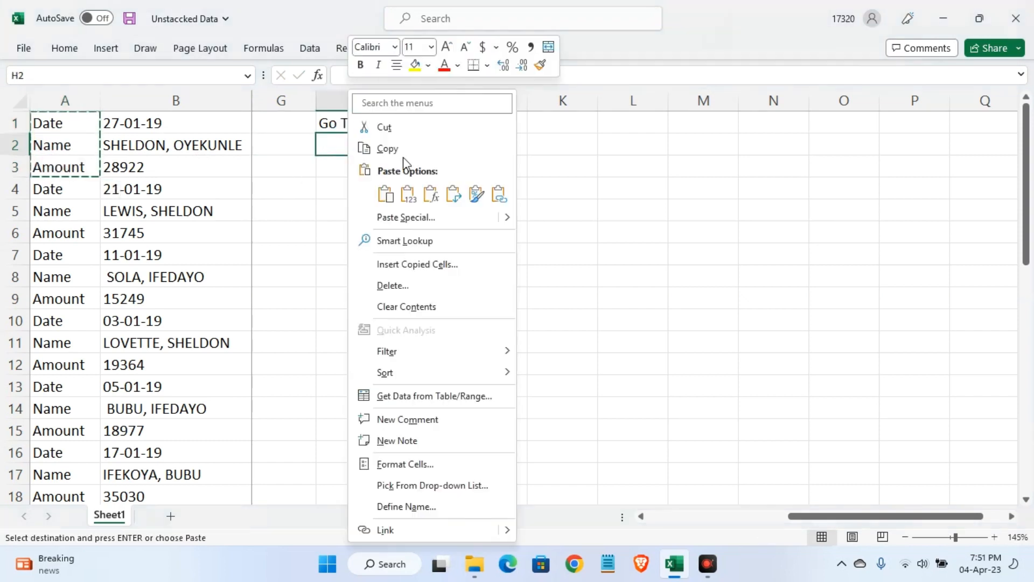
{"action": "left_click", "coordinate": [454, 194]}
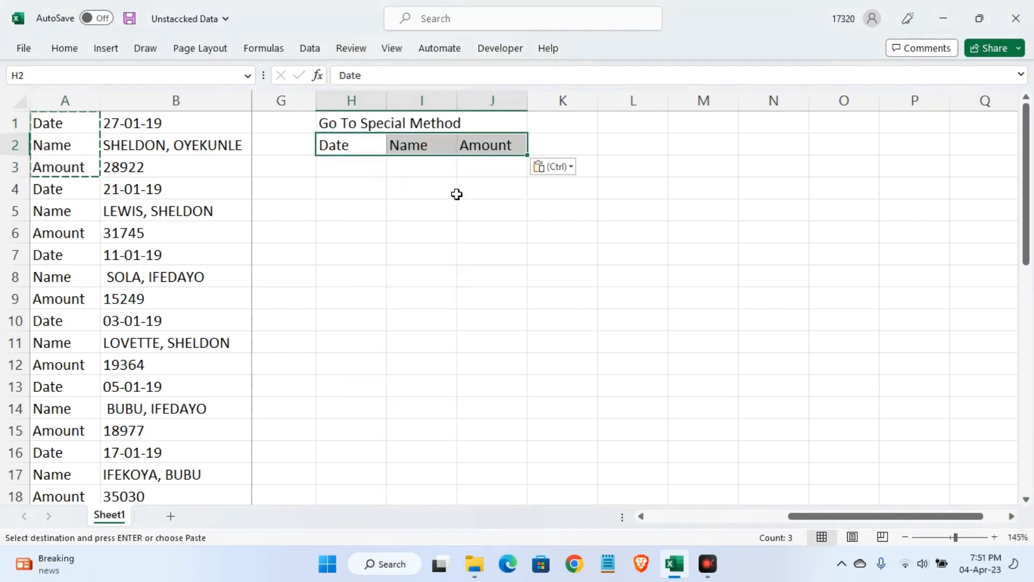
{"action": "left_click", "coordinate": [457, 194]}
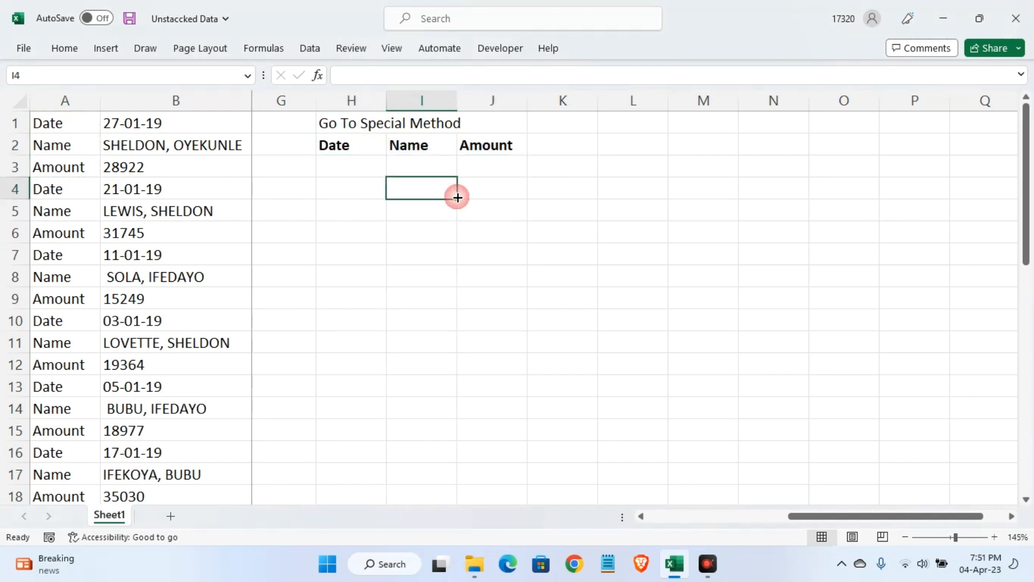
Link H3 under the Date header to B1
{"action": "left_click", "coordinate": [358, 165]}
{"action": "type", "text": "="}
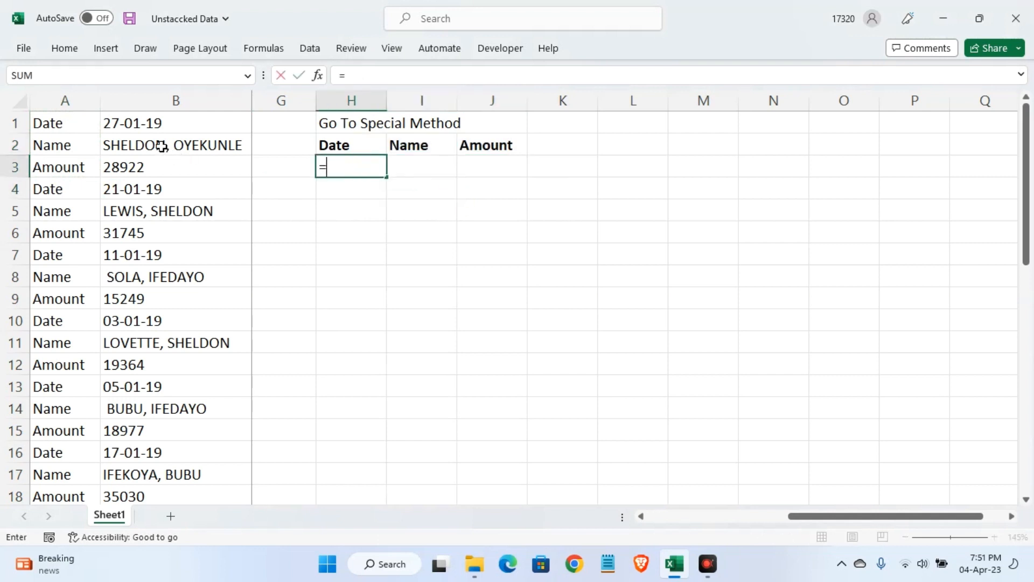
{"action": "left_click", "coordinate": [147, 125]}
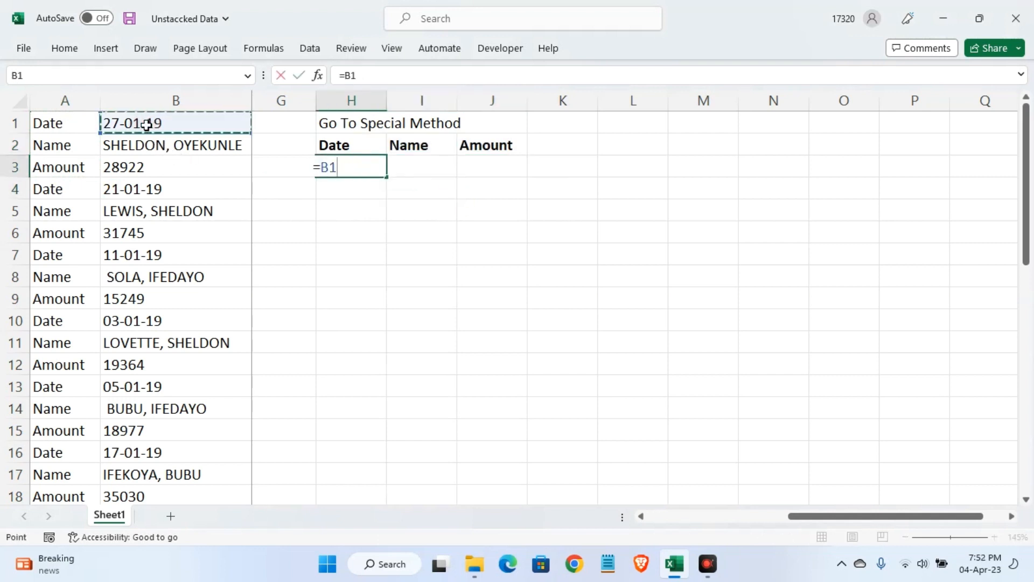
{"action": "key", "text": "Return"}
Link I4 under the Name header to B2 and autofit the width of column I
{"action": "left_click", "coordinate": [413, 191]}
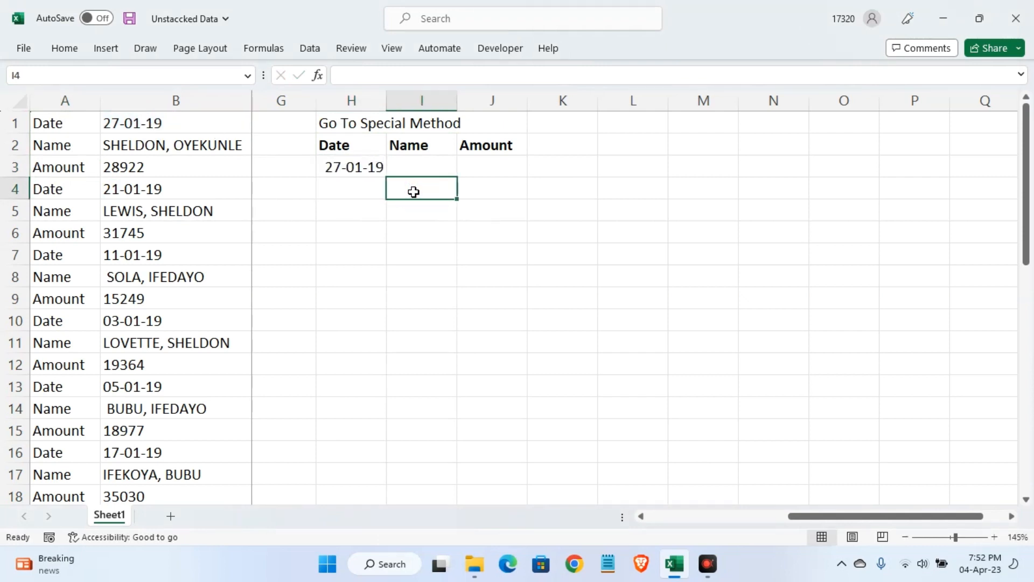
{"action": "type", "text": "="}
{"action": "left_click", "coordinate": [164, 144]}
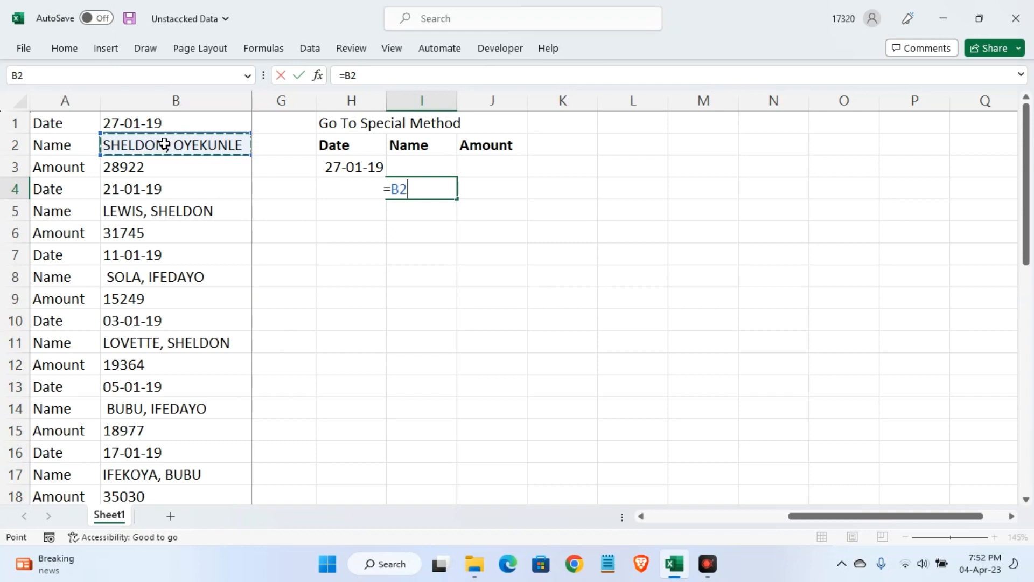
{"action": "key", "text": "Return"}
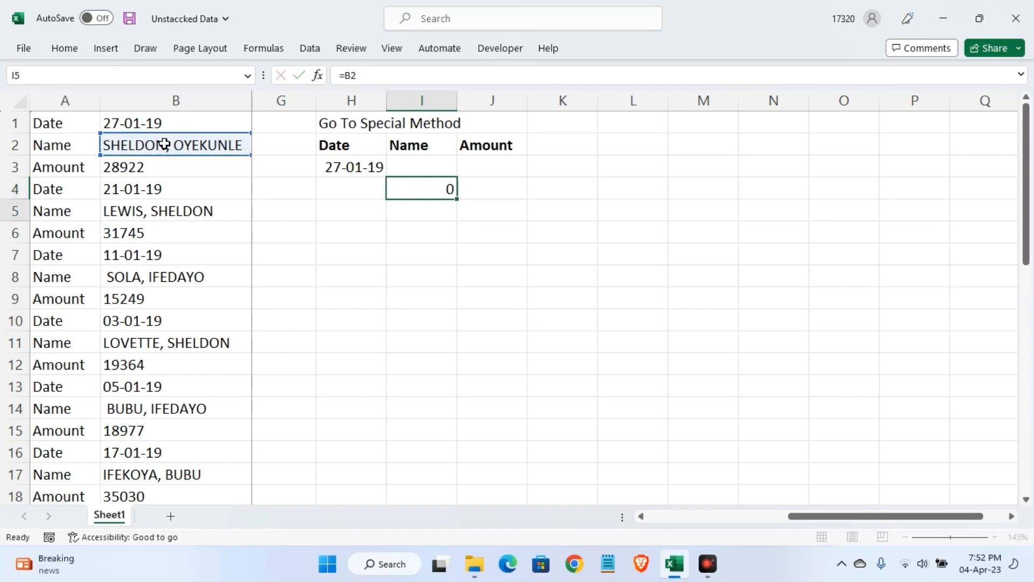
{"action": "double_click", "coordinate": [462, 104]}
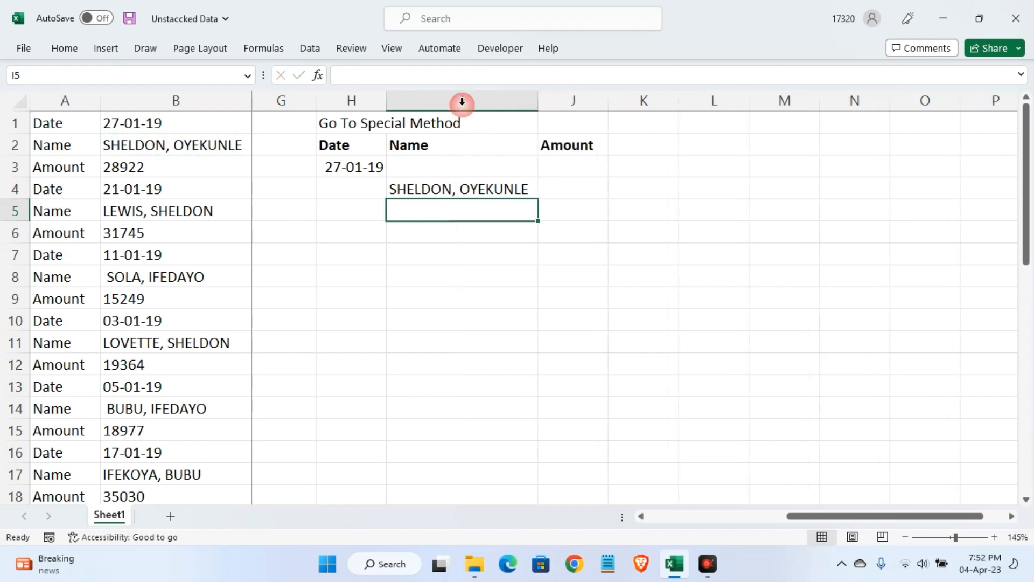
Link J5 under the Amount header to B3 and fill the H3:J5 formula pattern down to row 46
{"action": "left_click", "coordinate": [552, 214]}
{"action": "type", "text": "="}
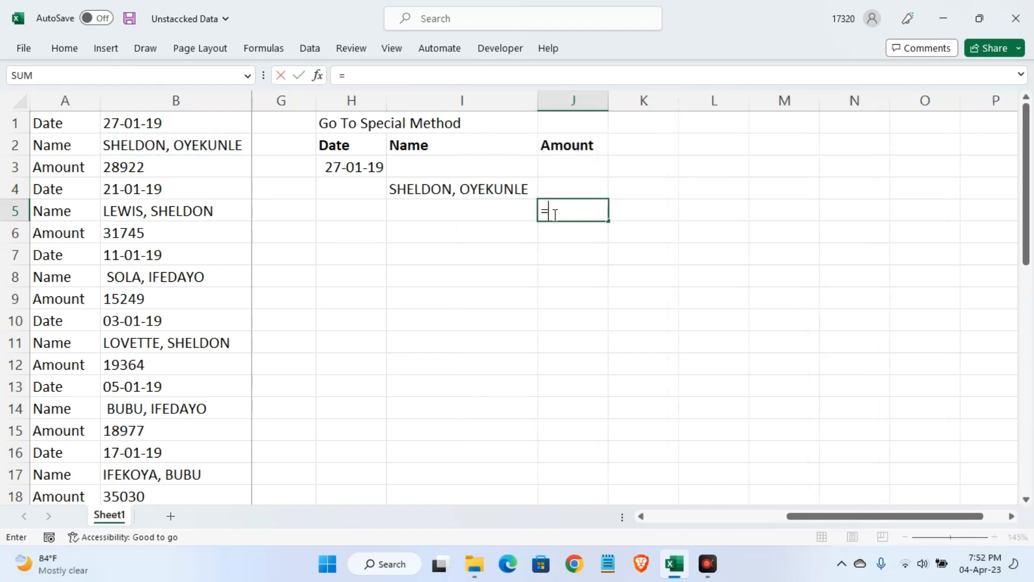
{"action": "left_click", "coordinate": [142, 173]}
{"action": "key", "text": "Return"}
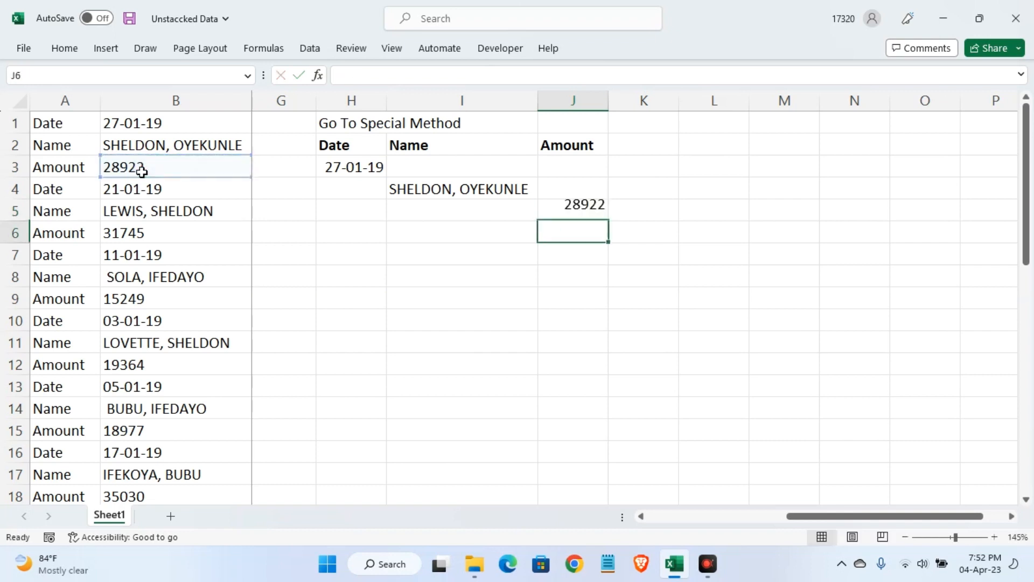
{"action": "left_click_drag", "start_coordinate": [345, 171], "coordinate": [609, 444]}
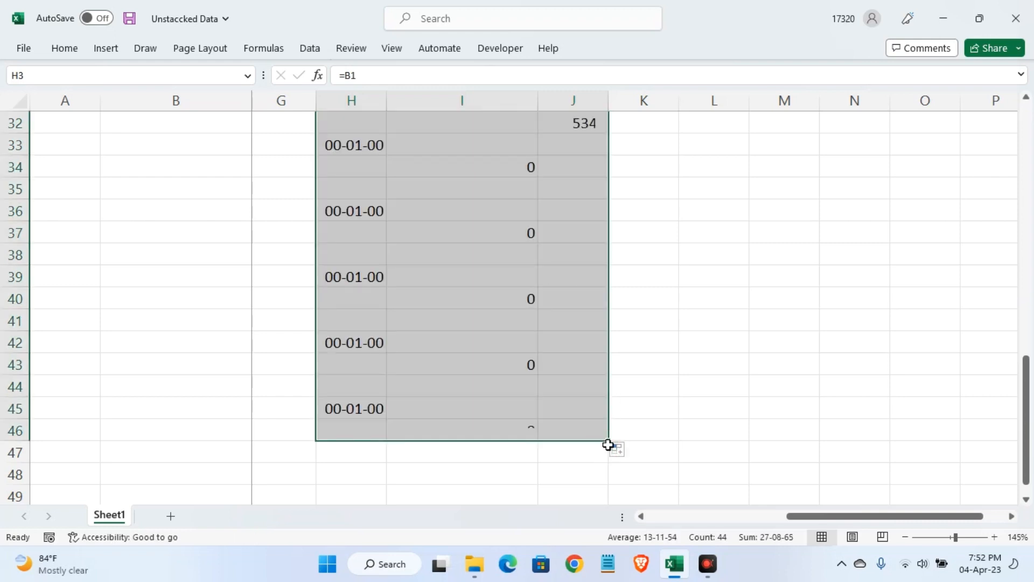
{"action": "scroll", "coordinate": [608, 426], "scroll_direction": "up", "scroll_amount": 10}
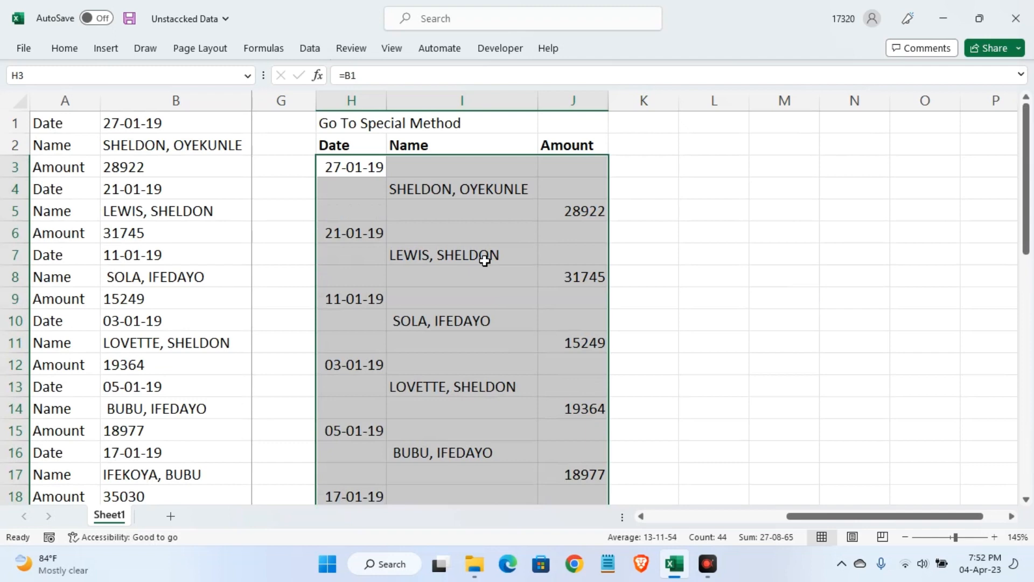
Select only the blank cells within the filled H3:J46 range using Go To Special
{"action": "key", "text": "ctrl+g"}
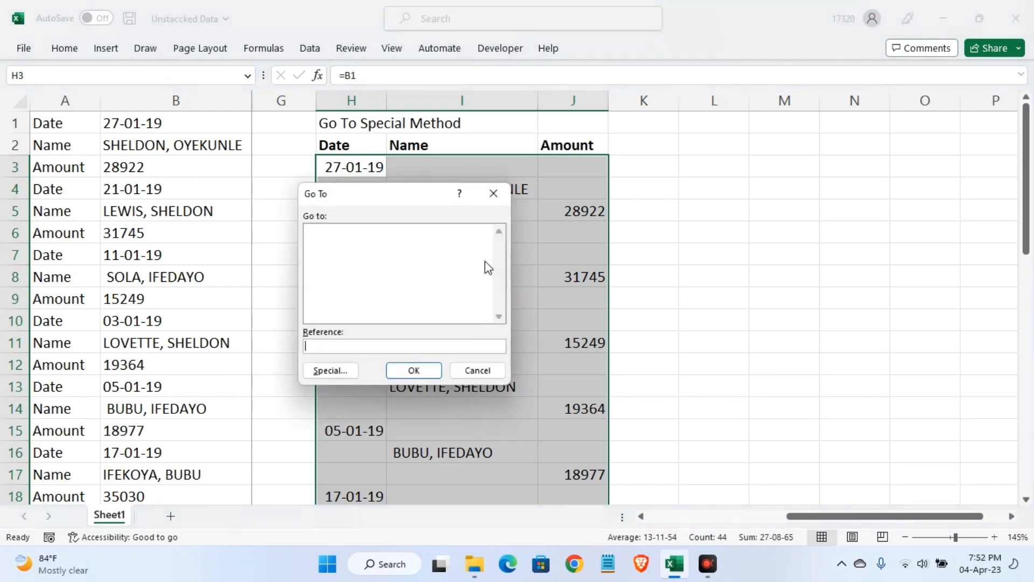
{"action": "left_click_drag", "start_coordinate": [393, 203], "coordinate": [738, 174]}
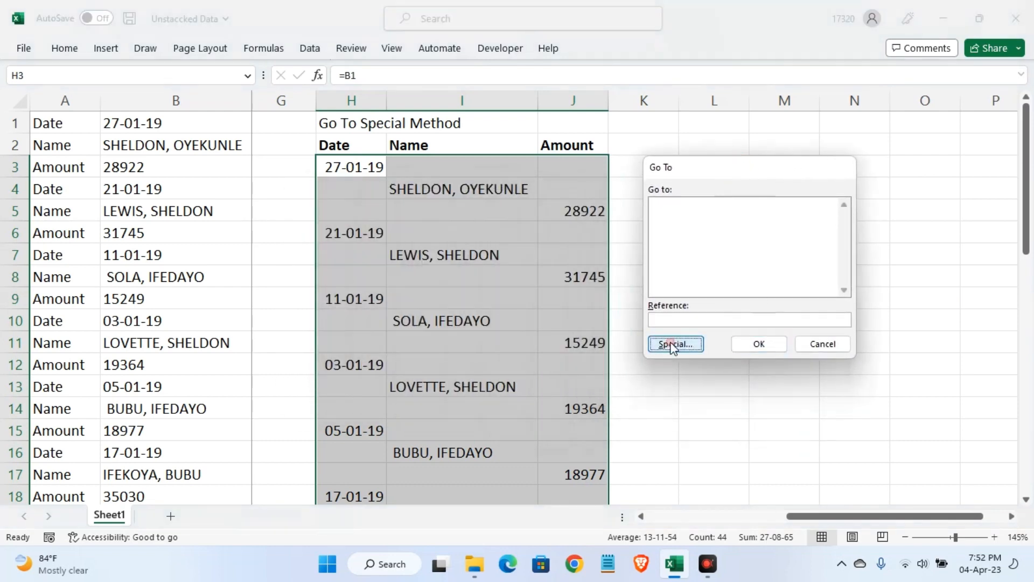
{"action": "left_click", "coordinate": [673, 345]}
{"action": "left_click", "coordinate": [650, 283]}
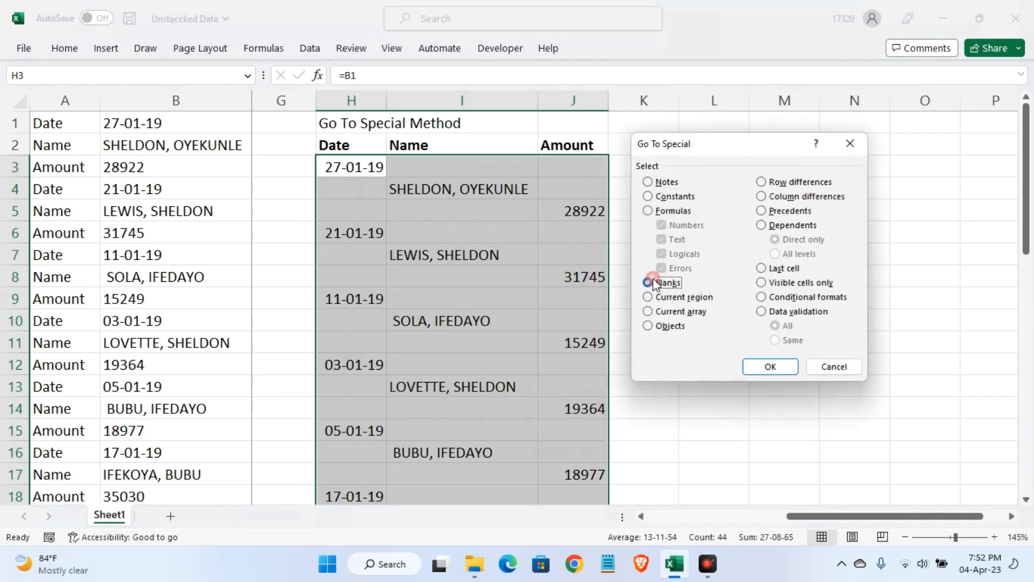
{"action": "left_click", "coordinate": [771, 367]}
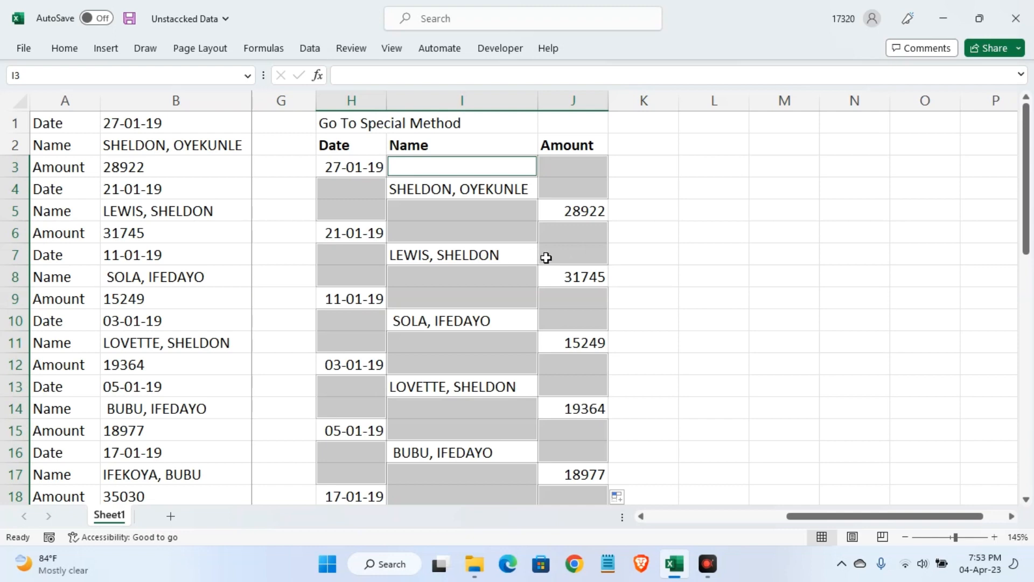
Delete the selected blank cells in columns H:J, shifting the remaining cells up
{"action": "right_click", "coordinate": [485, 220]}
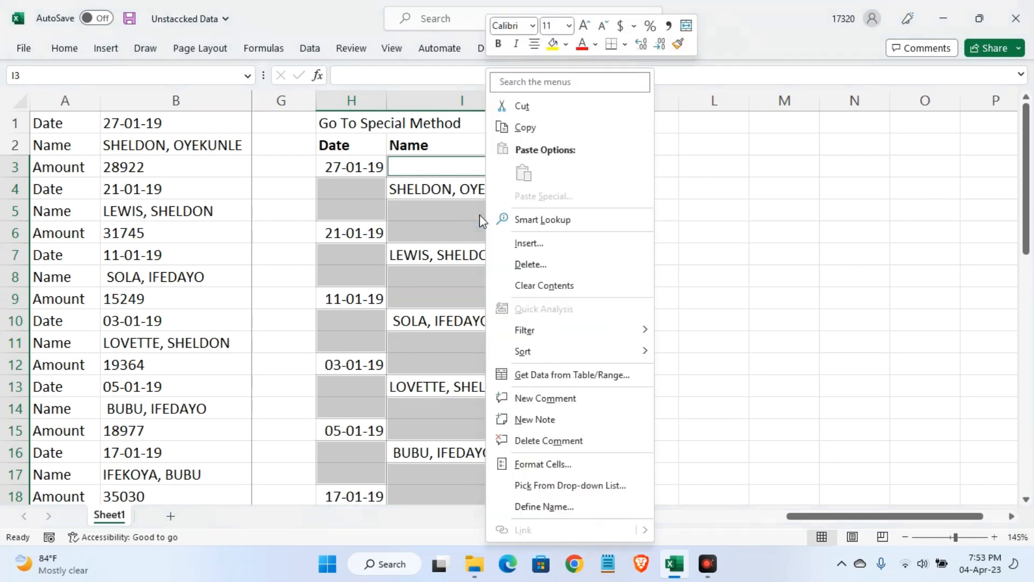
{"action": "left_click", "coordinate": [527, 264]}
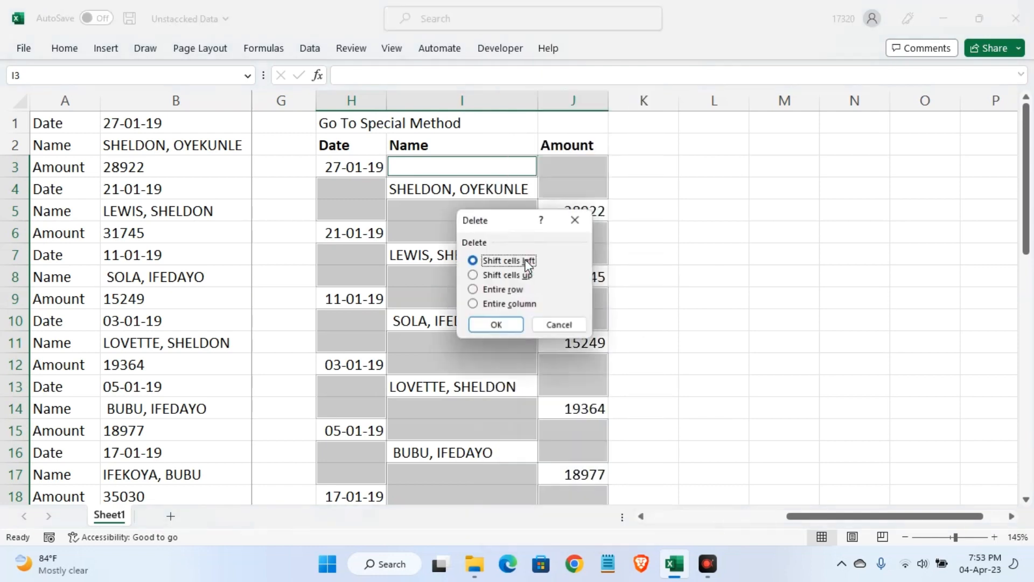
{"action": "left_click", "coordinate": [504, 276]}
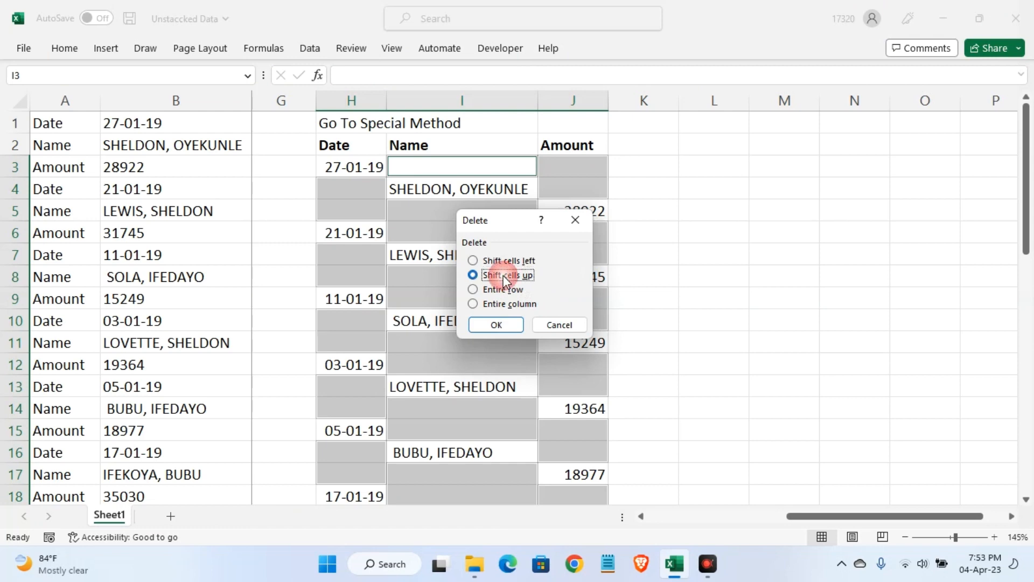
{"action": "left_click", "coordinate": [496, 325]}
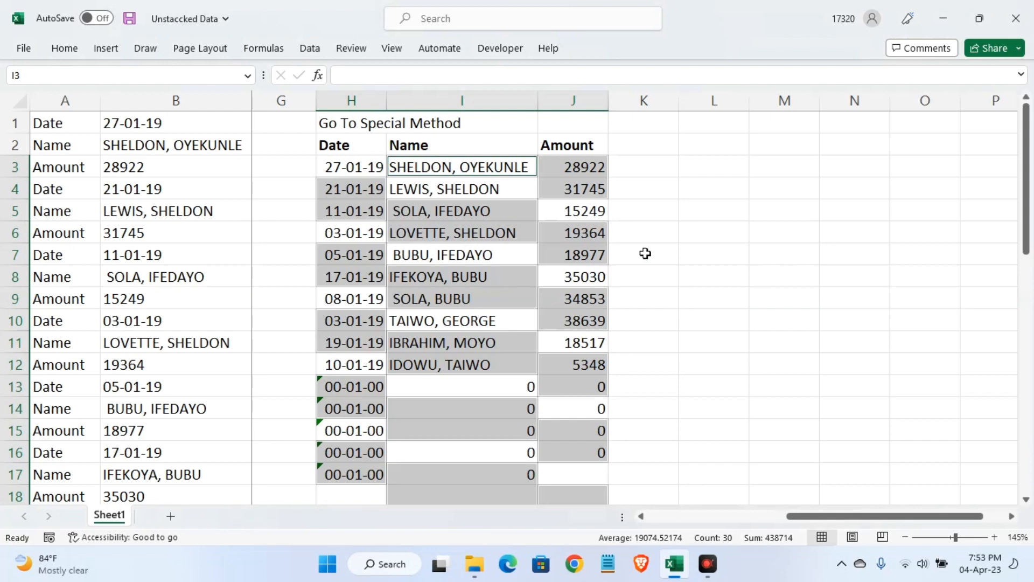
Start a new conditional formatting rule for H3:J17 that uses the formula =h3=0
{"action": "left_click", "coordinate": [340, 171]}
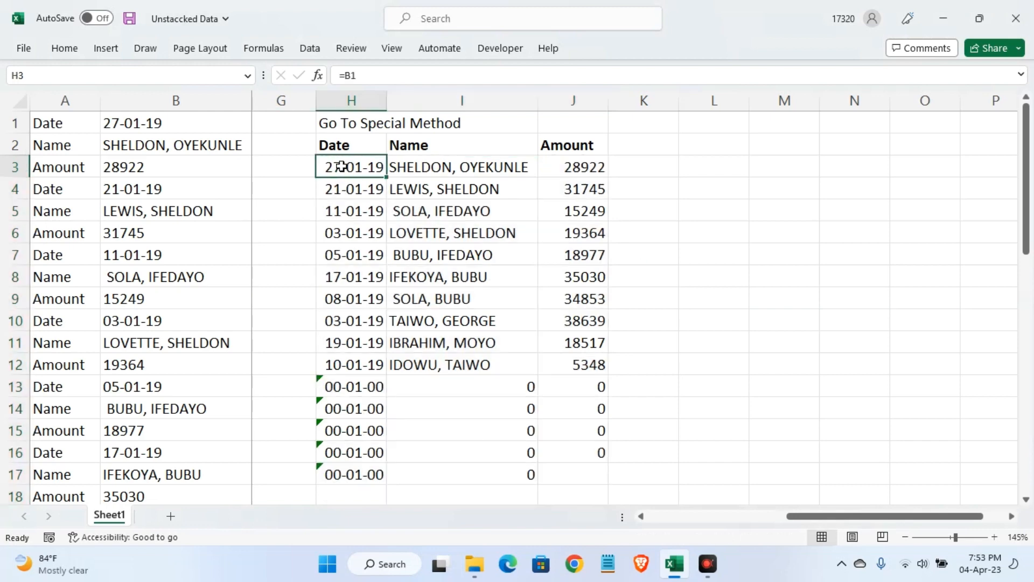
{"action": "left_click_drag", "start_coordinate": [340, 171], "coordinate": [548, 240]}
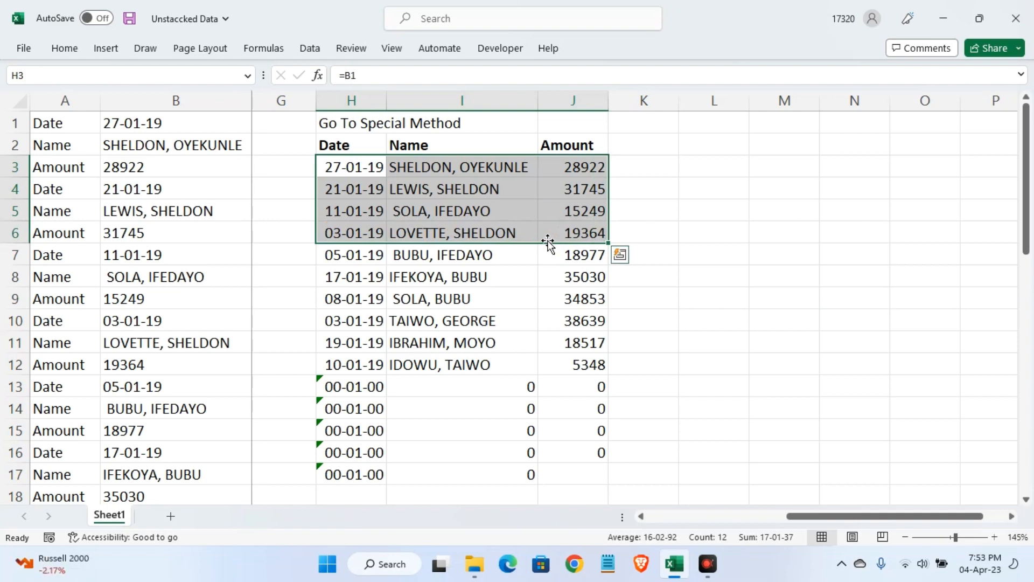
{"action": "key", "text": "shift+Down"}
{"action": "key", "text": "shift+Down"}
{"action": "key", "text": "shift+Down"}
{"action": "key", "text": "shift+Down"}
{"action": "key", "text": "shift+Down"}
{"action": "key", "text": "shift+Down"}
{"action": "key", "text": "shift+Down"}
{"action": "key", "text": "shift+Down"}
{"action": "key", "text": "shift+Down"}
{"action": "key", "text": "shift+Down"}
{"action": "key", "text": "shift+Down"}
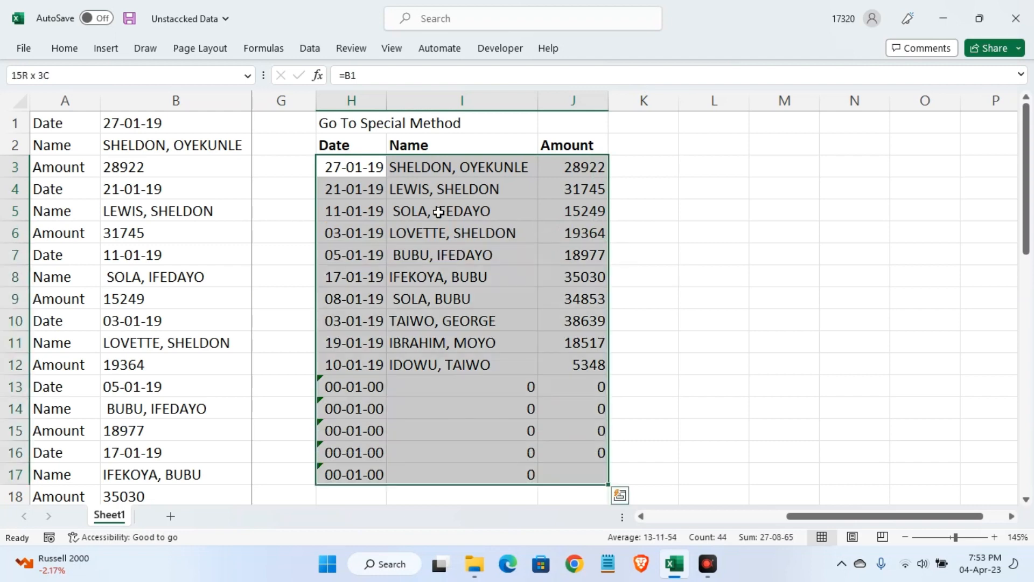
{"action": "left_click", "coordinate": [65, 51]}
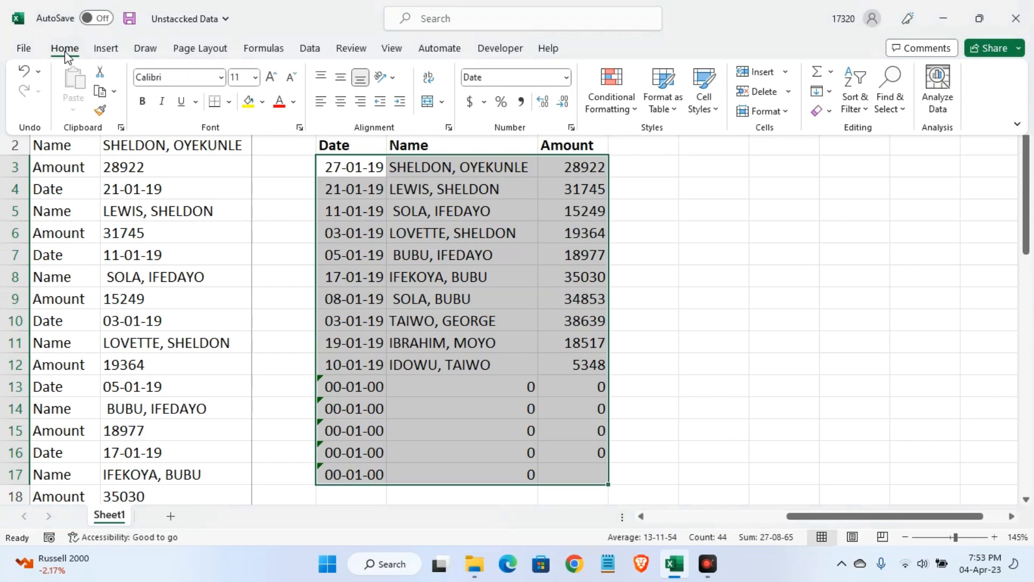
{"action": "left_click", "coordinate": [634, 110]}
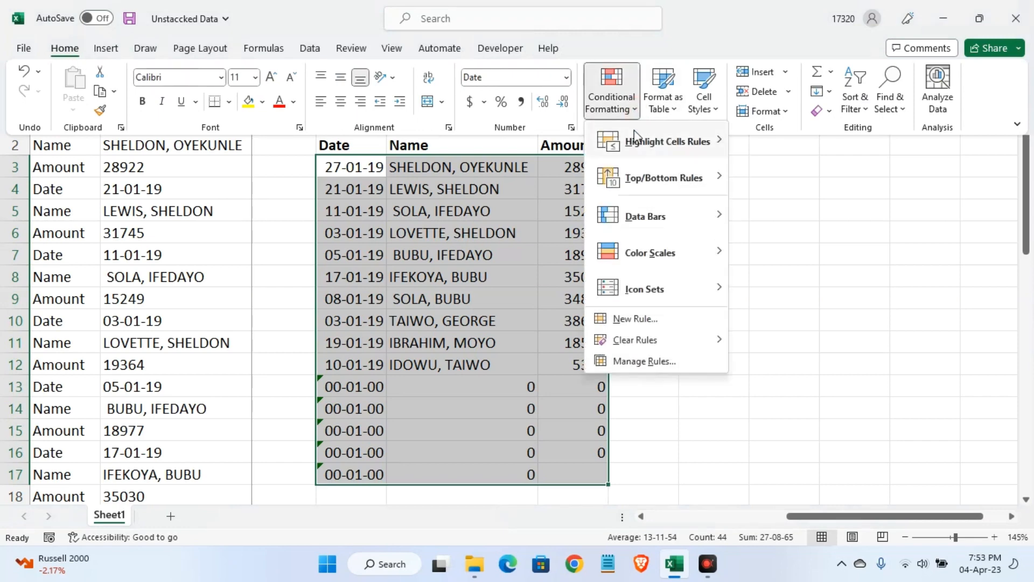
{"action": "left_click", "coordinate": [636, 320]}
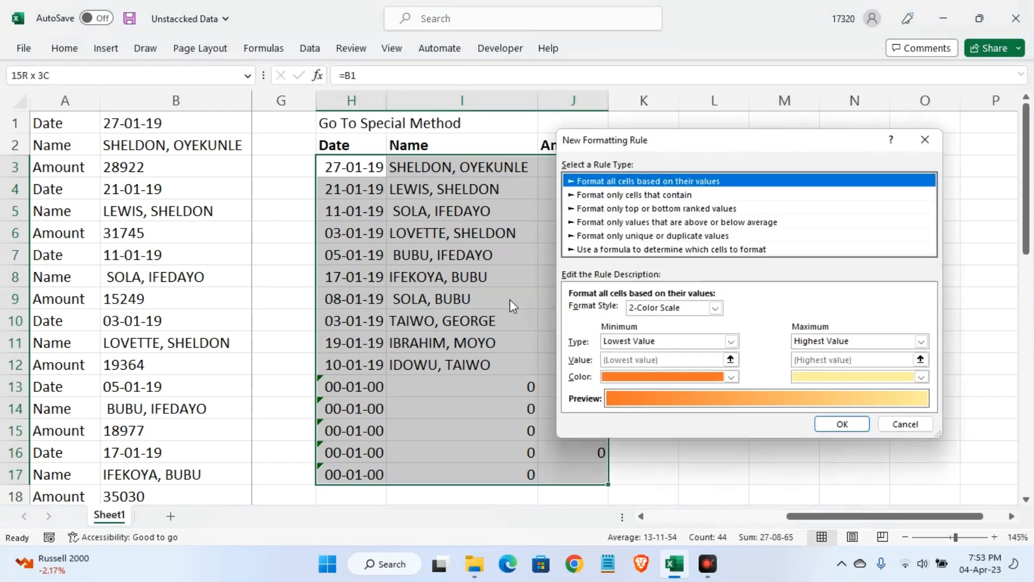
{"action": "left_click", "coordinate": [636, 250]}
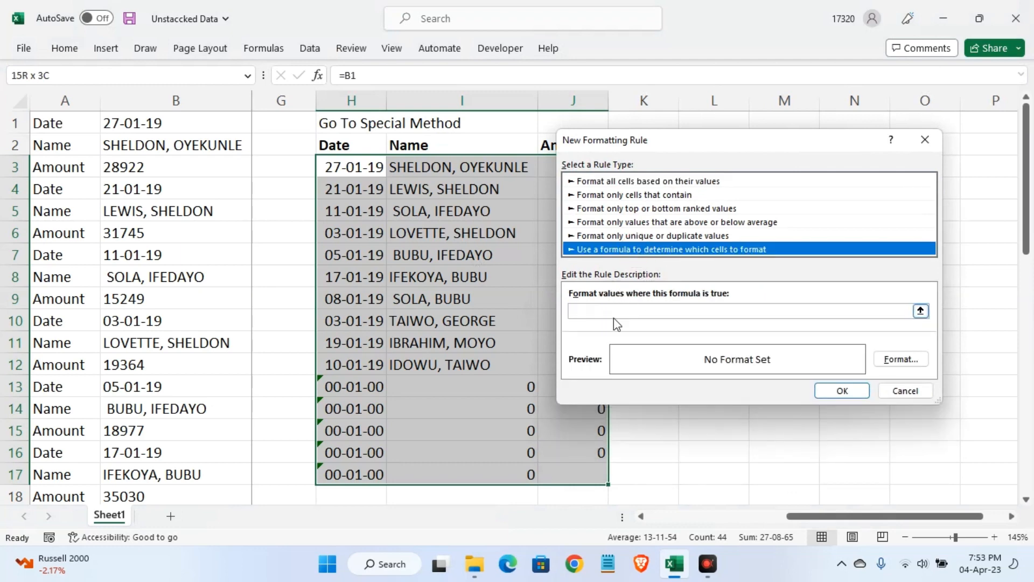
{"action": "left_click", "coordinate": [680, 313]}
{"action": "type", "text": "="}
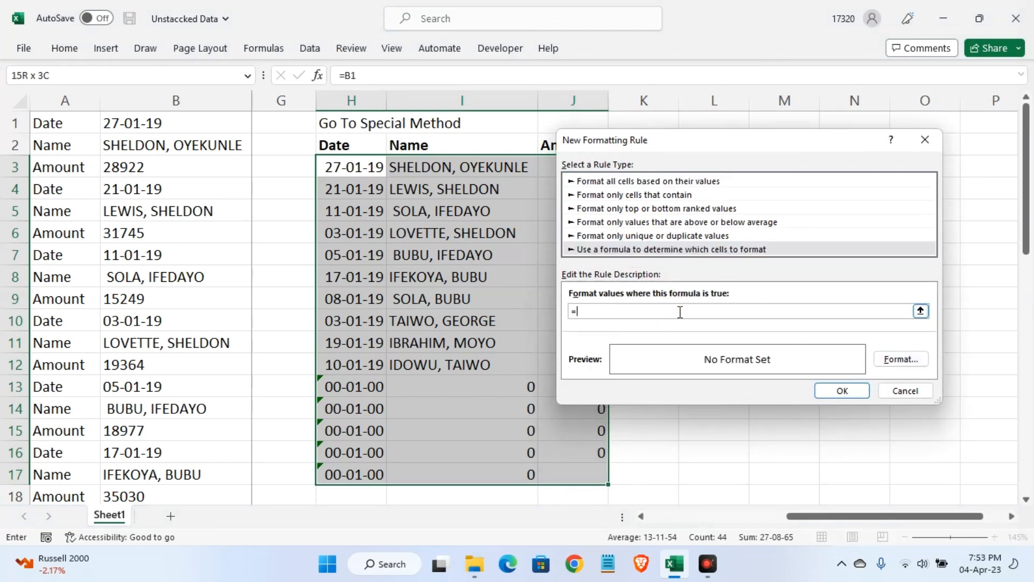
{"action": "type", "text": "h3=0"}
Give the rule a white font colour, apply it to H3:J17 and deselect the range
{"action": "left_click", "coordinate": [922, 362]}
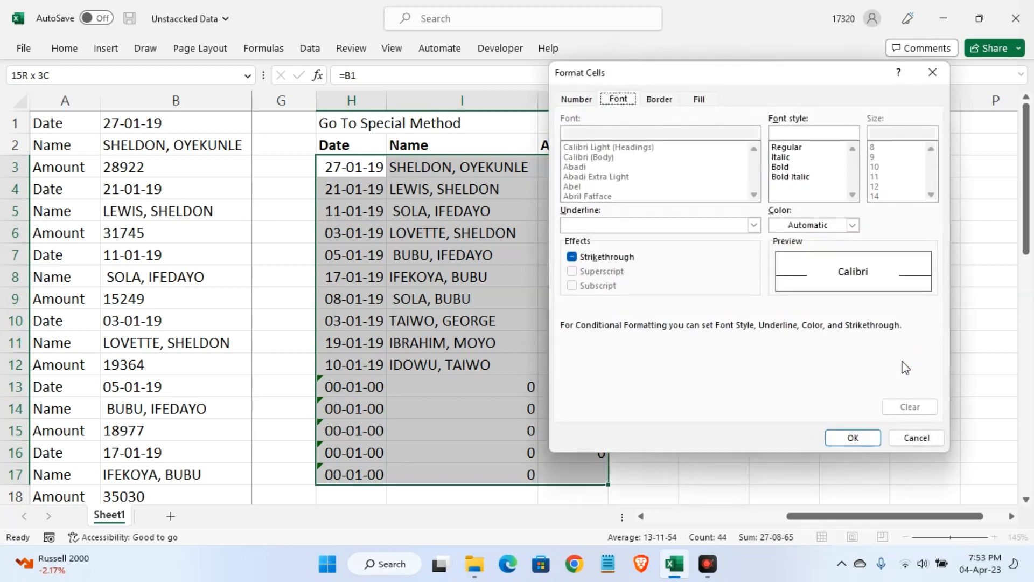
{"action": "left_click", "coordinate": [853, 225]}
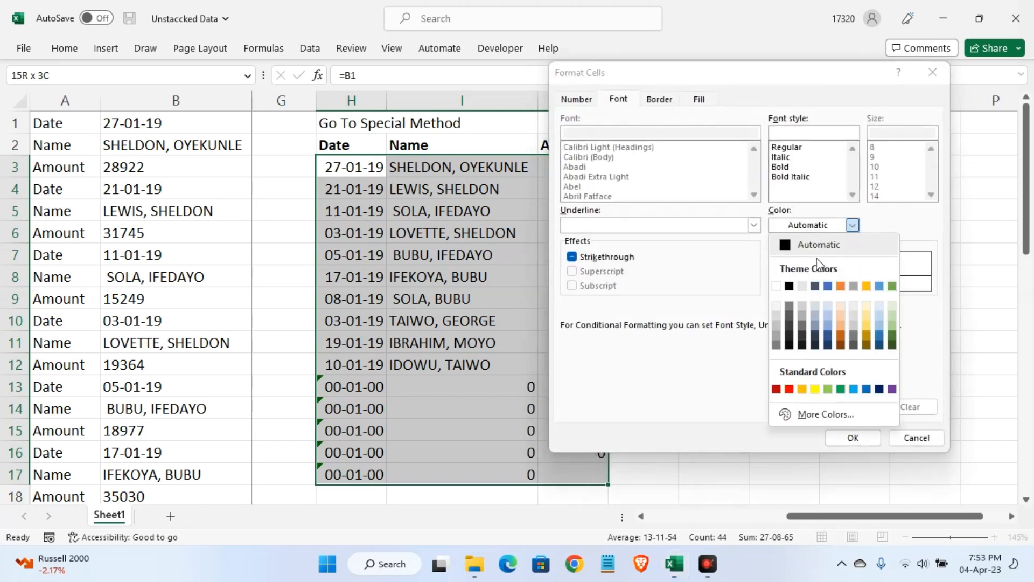
{"action": "left_click", "coordinate": [778, 287]}
{"action": "left_click", "coordinate": [855, 436]}
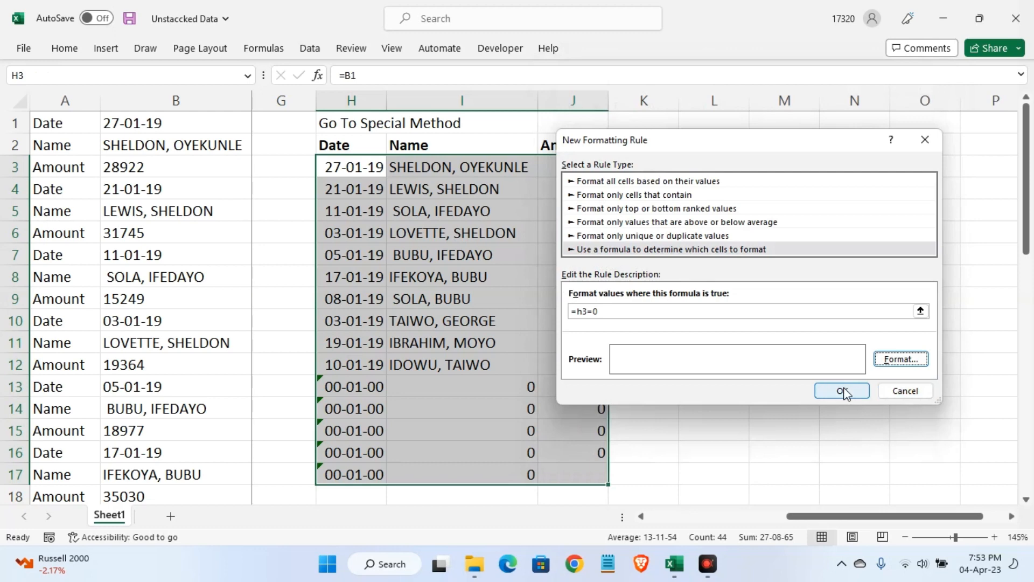
{"action": "left_click", "coordinate": [844, 394]}
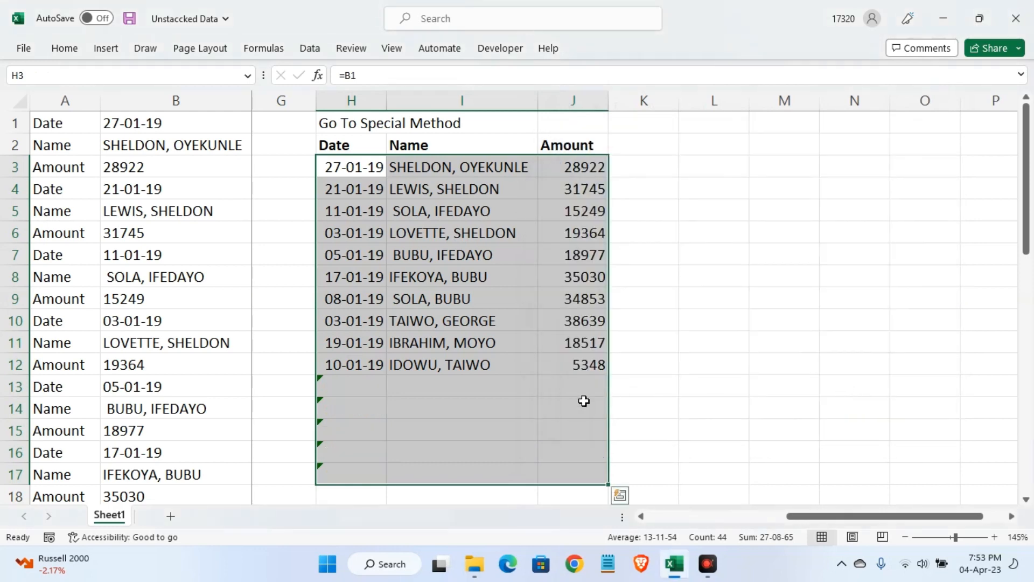
{"action": "left_click", "coordinate": [584, 401]}
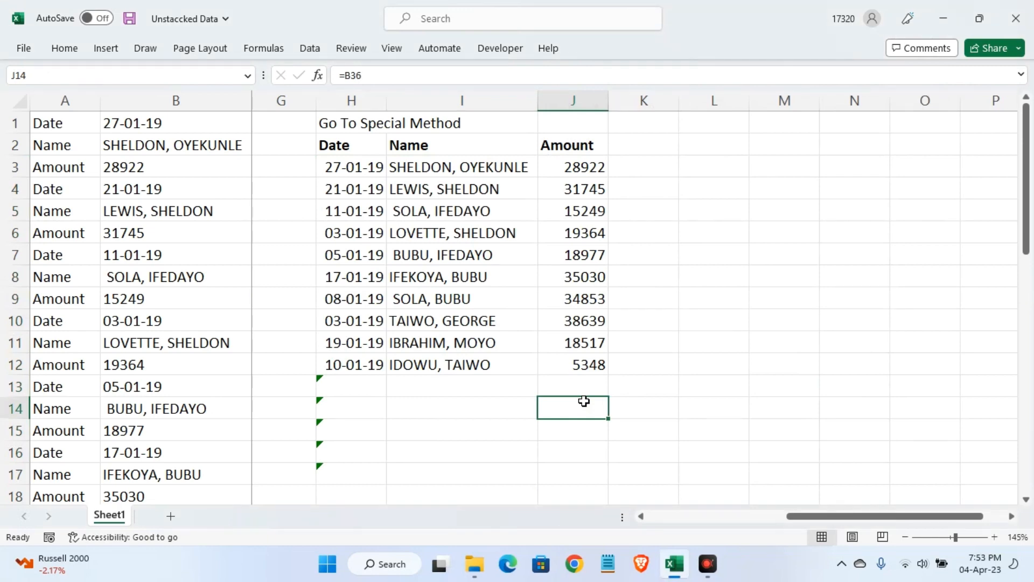
{"action": "left_click", "coordinate": [644, 517]}
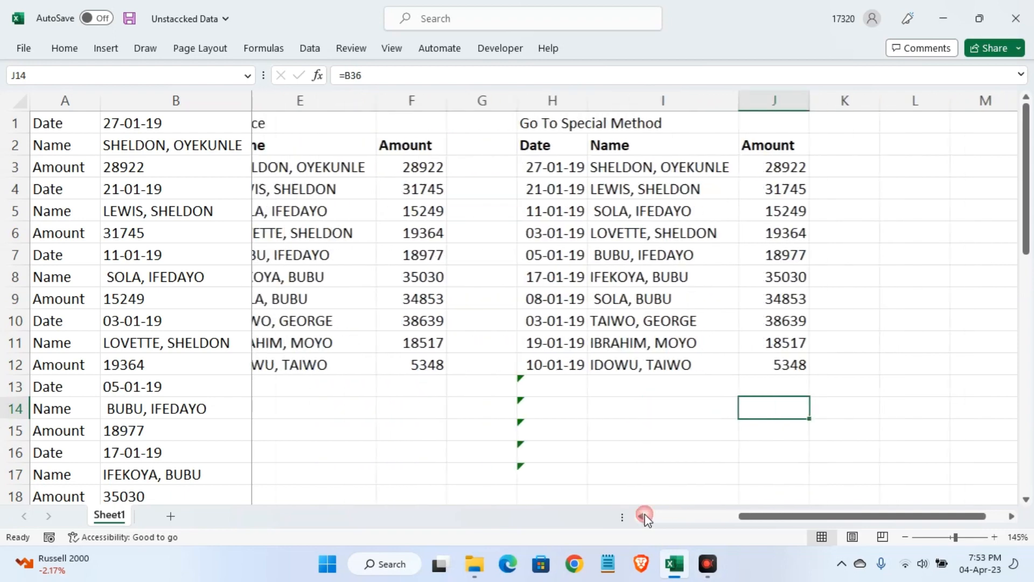
{"action": "left_click", "coordinate": [644, 516]}
{"action": "left_click", "coordinate": [644, 516]}
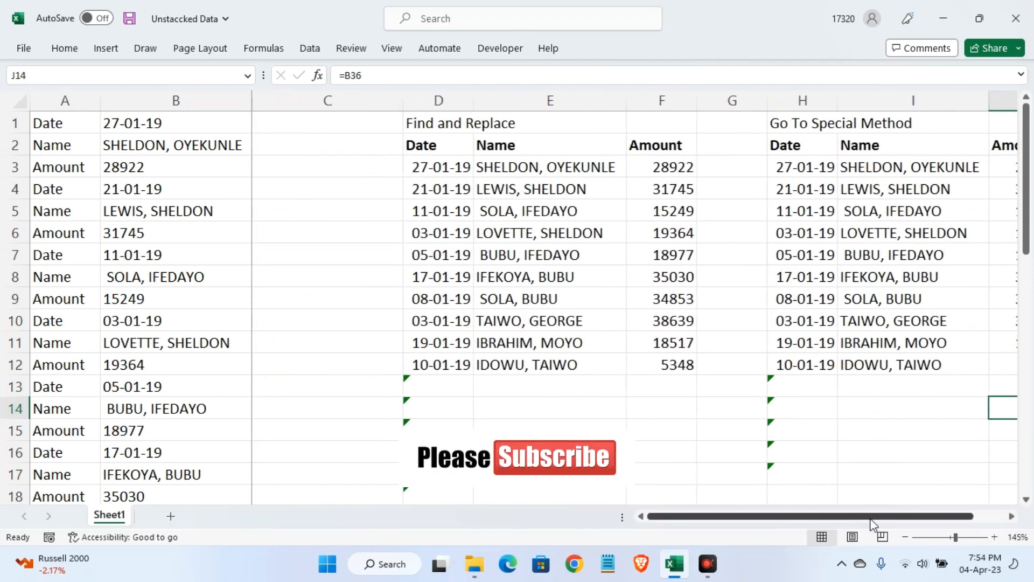
Copy the Date, Name and Amount labels from A1:A3, paste them transposed into L2:N2 and make them bold
{"action": "left_click", "coordinate": [1011, 517]}
{"action": "left_click", "coordinate": [1011, 518]}
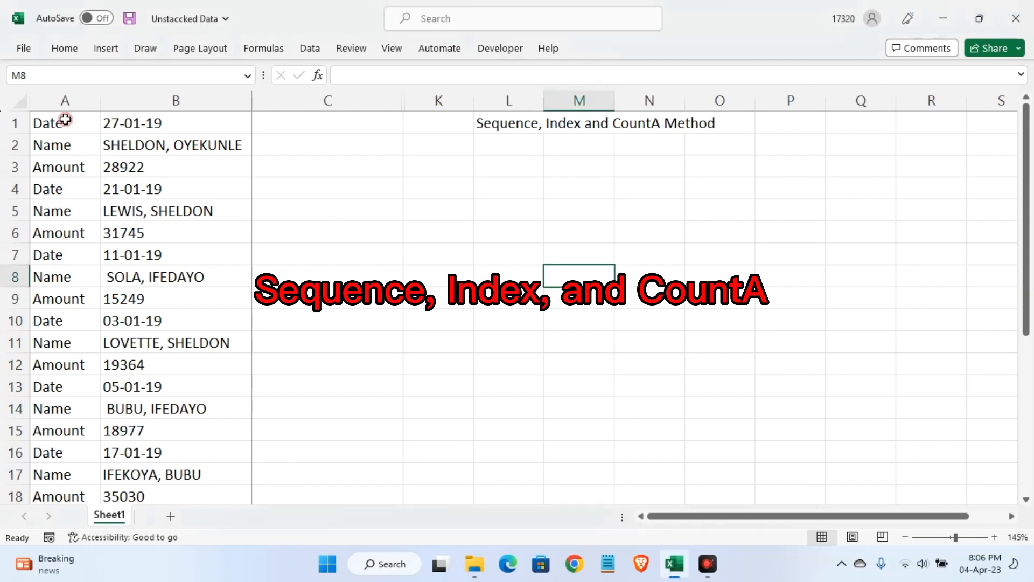
{"action": "left_click_drag", "start_coordinate": [60, 116], "coordinate": [55, 165]}
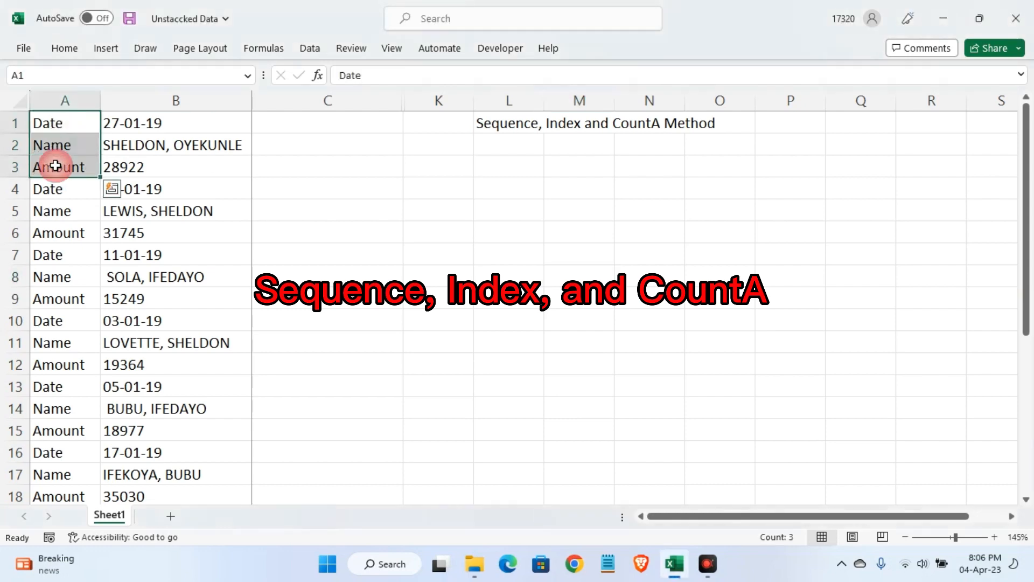
{"action": "key", "text": "ctrl+c"}
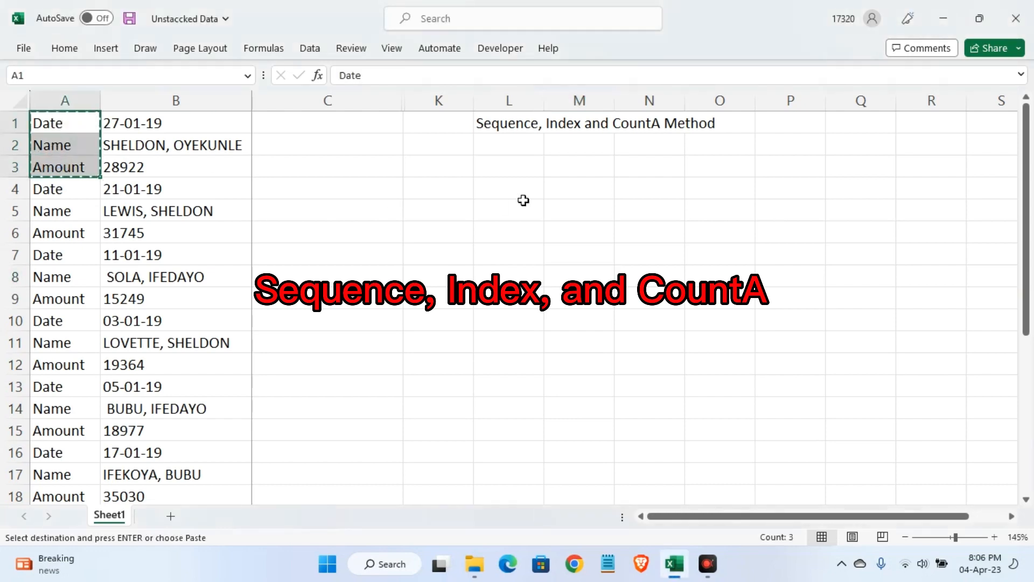
{"action": "right_click", "coordinate": [497, 142]}
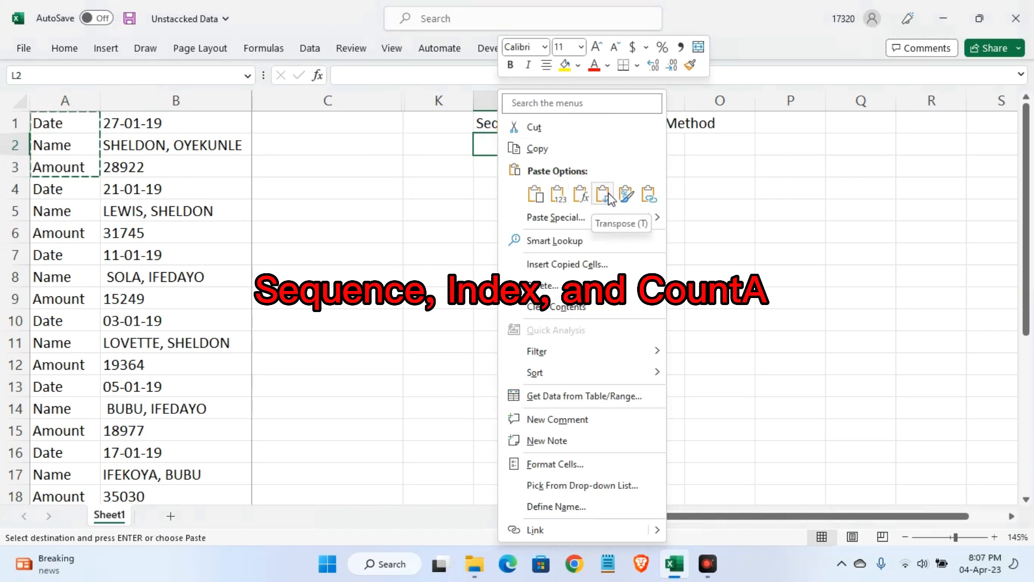
{"action": "left_click", "coordinate": [604, 195]}
{"action": "key", "text": "ctrl+b"}
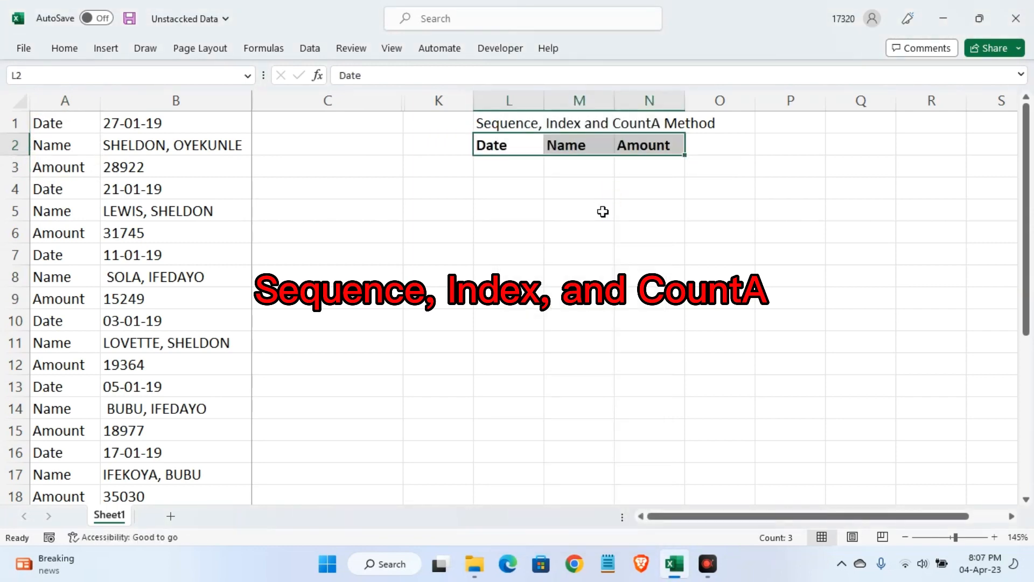
Try the formula =SEQUENCE(10,3) in L3 under the Date heading and clear it again
{"action": "left_click", "coordinate": [513, 167]}
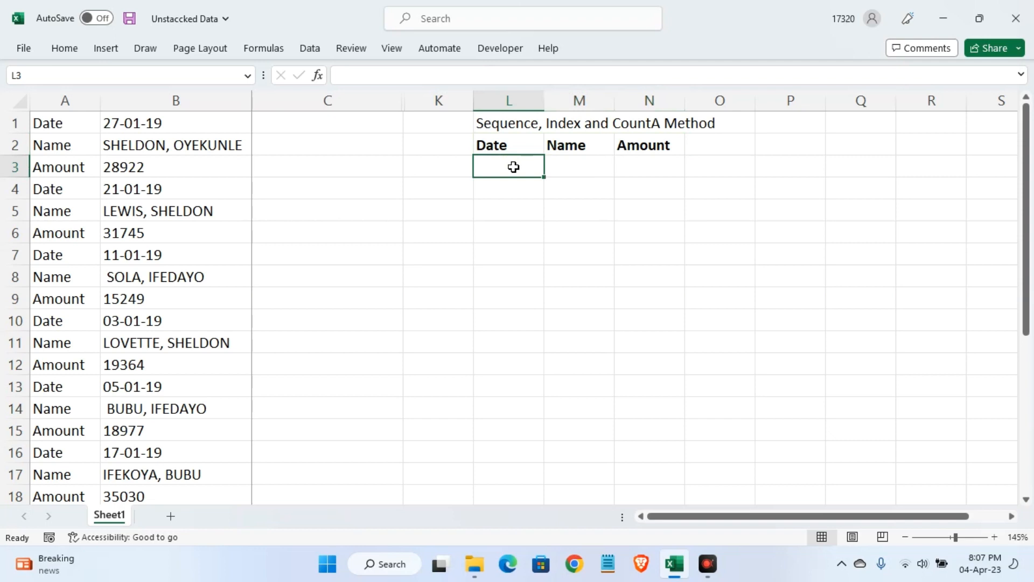
{"action": "type", "text": "="}
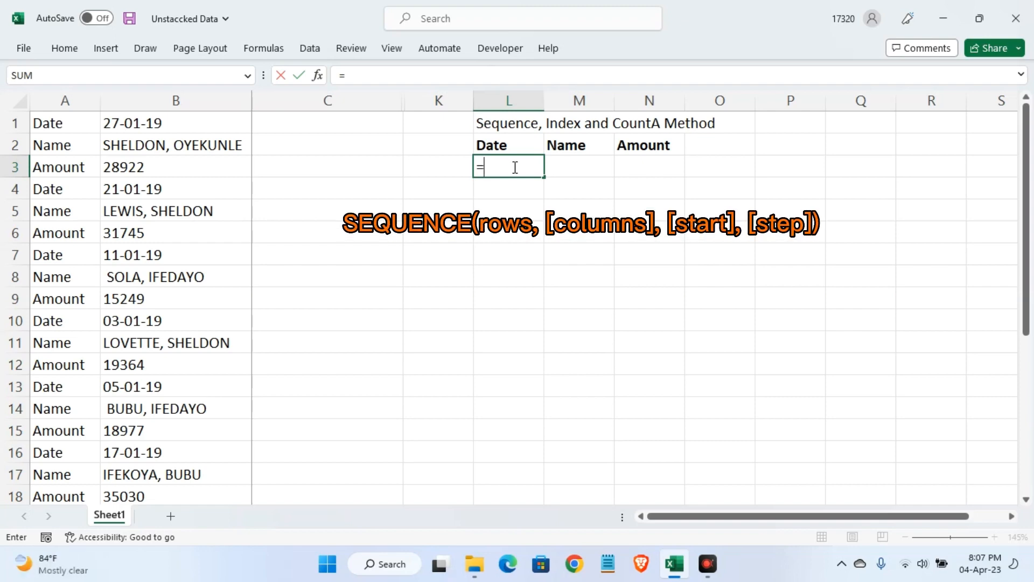
{"action": "type", "text": "sequ"}
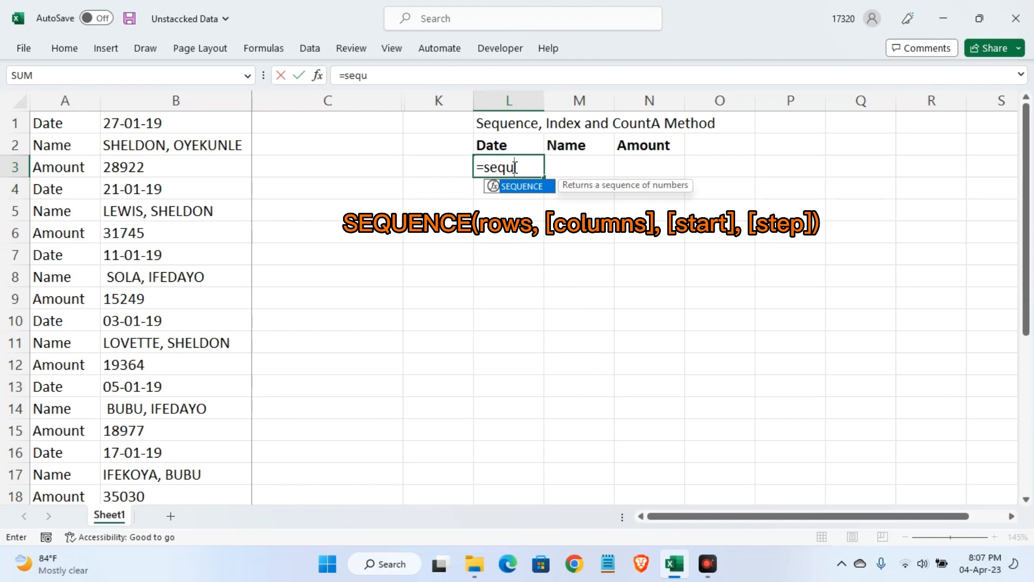
{"action": "key", "text": "Tab"}
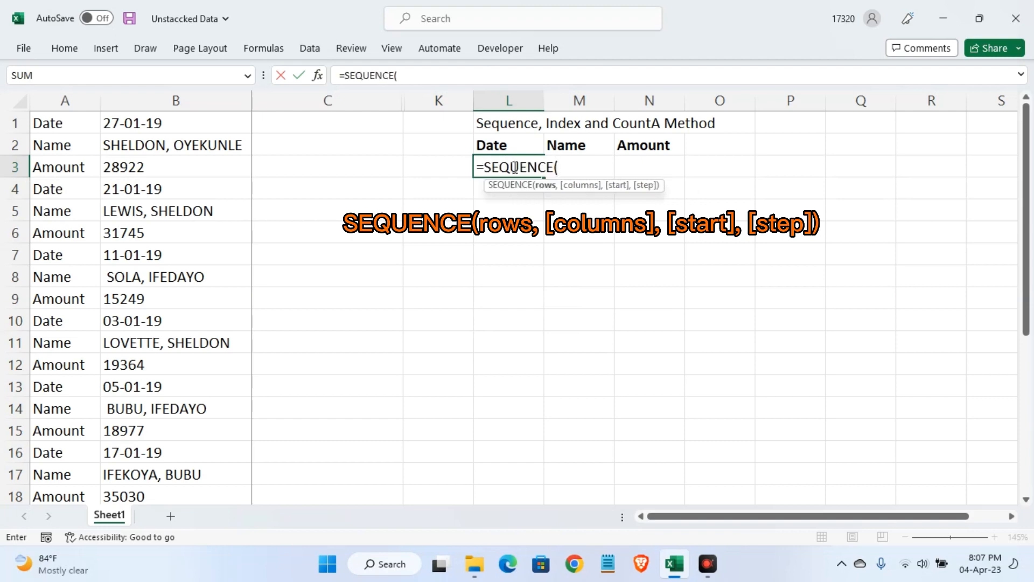
{"action": "type", "text": "10,"}
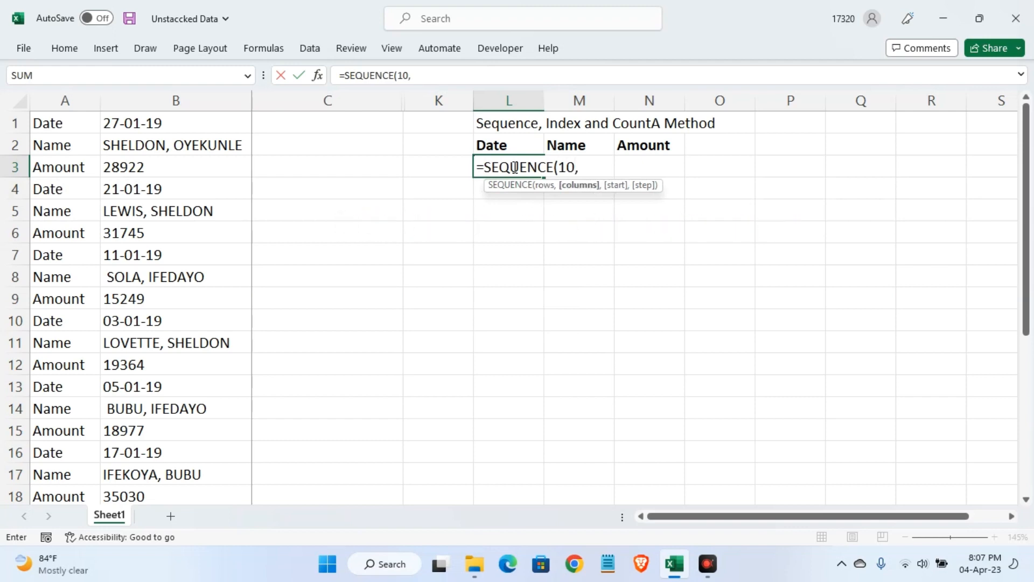
{"action": "type", "text": "3"}
{"action": "type", "text": ")"}
{"action": "key", "text": "Return"}
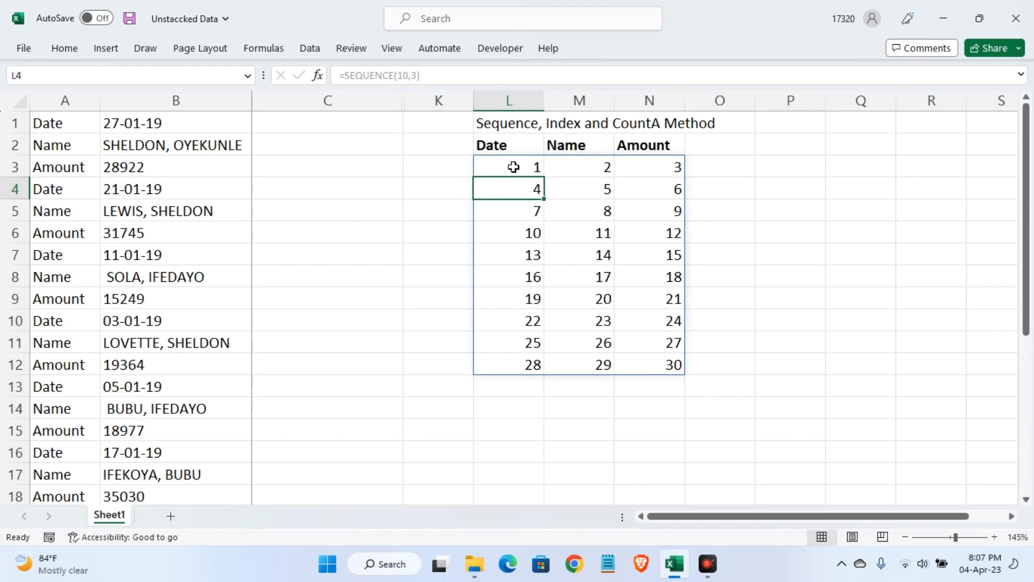
{"action": "left_click", "coordinate": [513, 167]}
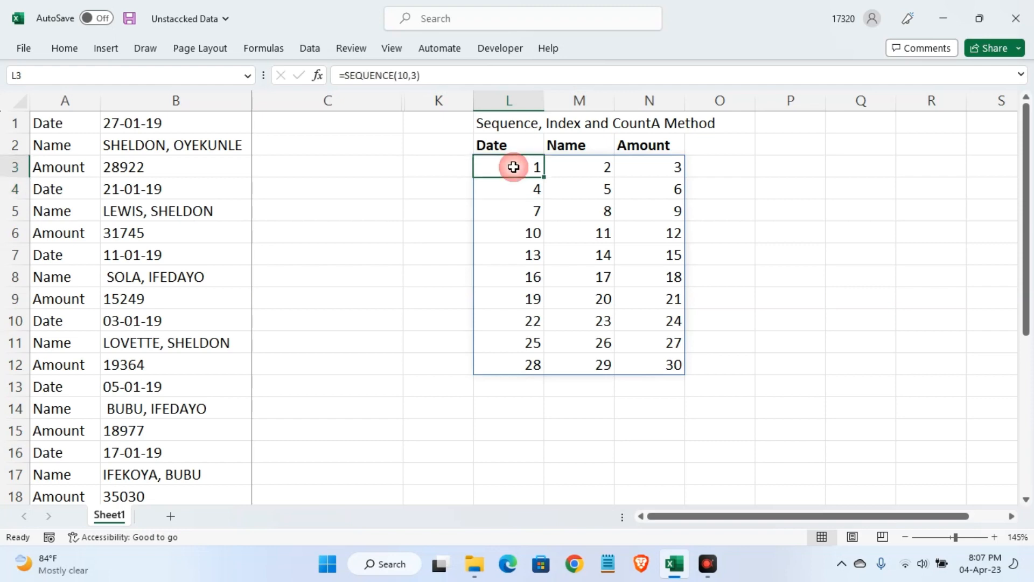
{"action": "key", "text": "Delete"}
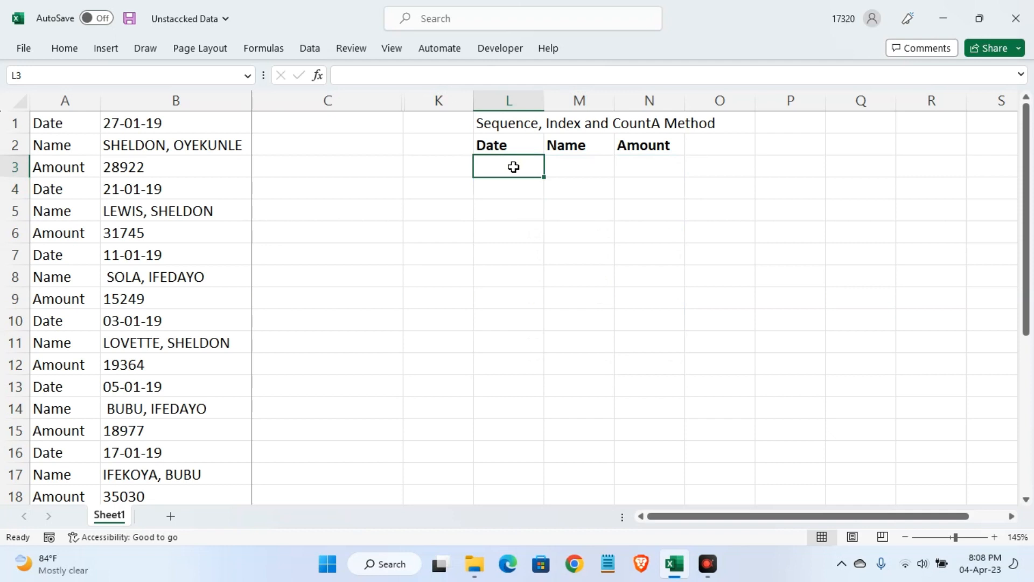
Enter an INDEX formula in L3 with the absolute range $B$1:$B$30 and row number 2
{"action": "type", "text": "=inde"}
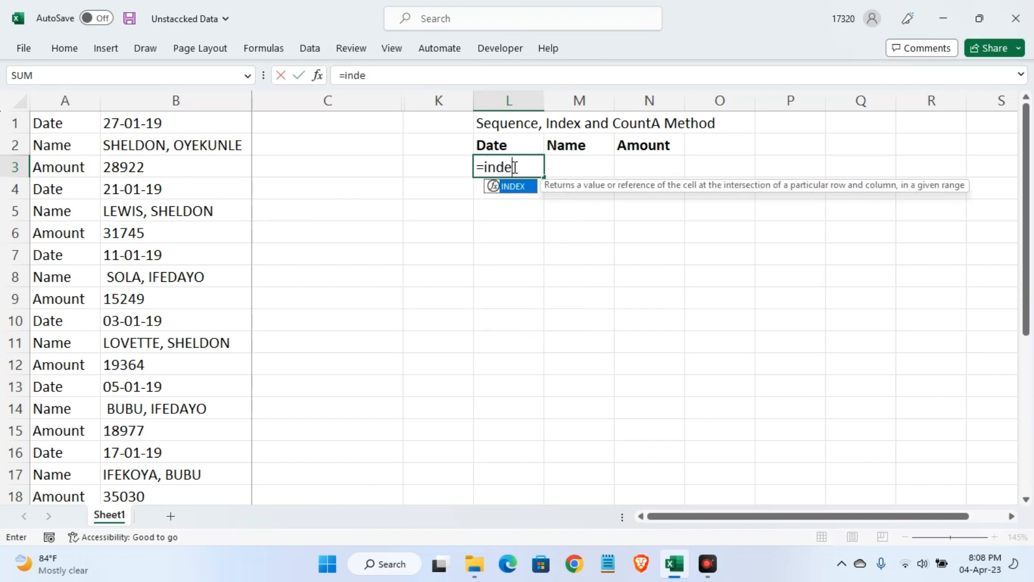
{"action": "key", "text": "Tab"}
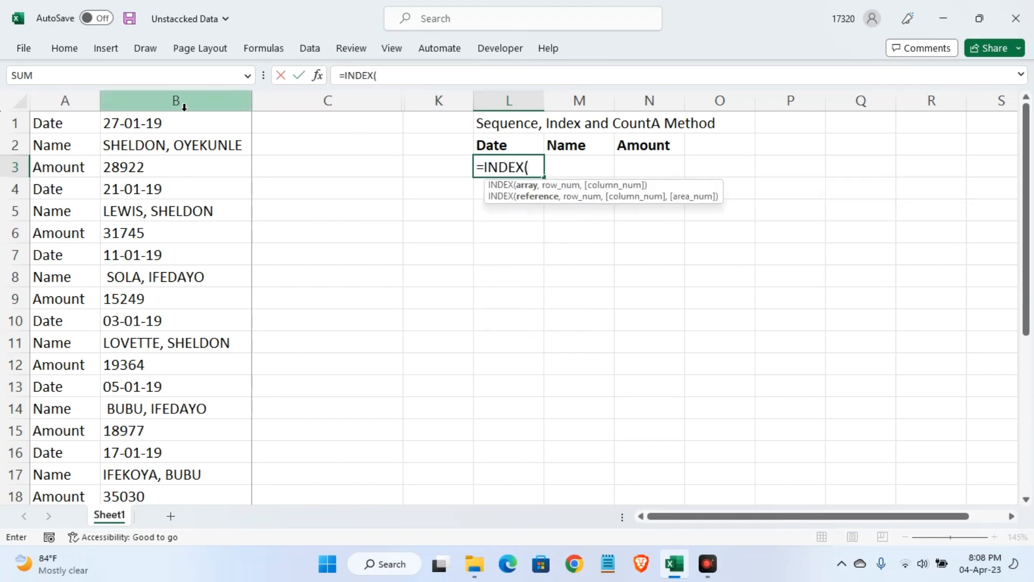
{"action": "left_click", "coordinate": [167, 123]}
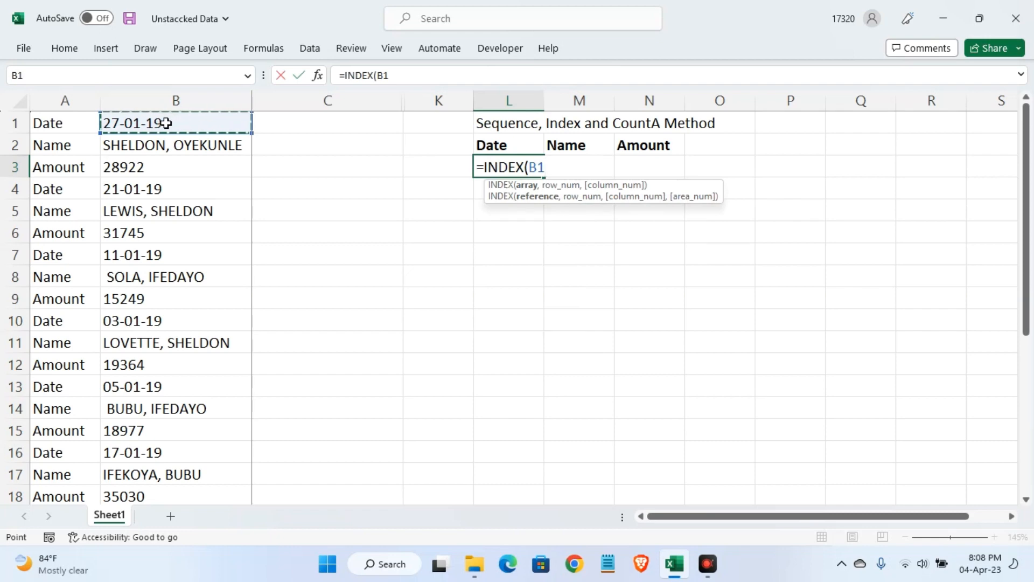
{"action": "key", "text": "ctrl+shift+Down"}
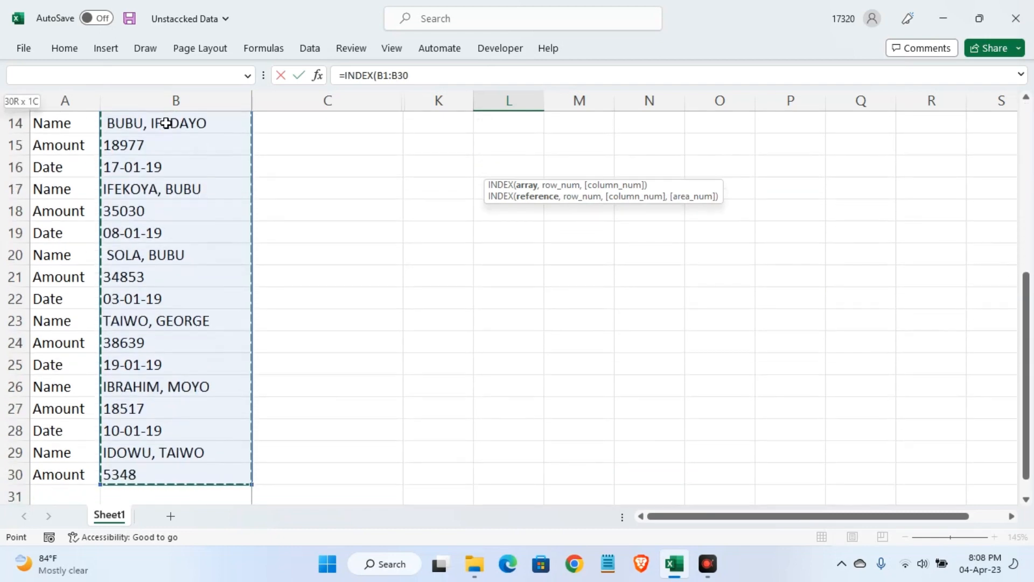
{"action": "key", "text": "F4"}
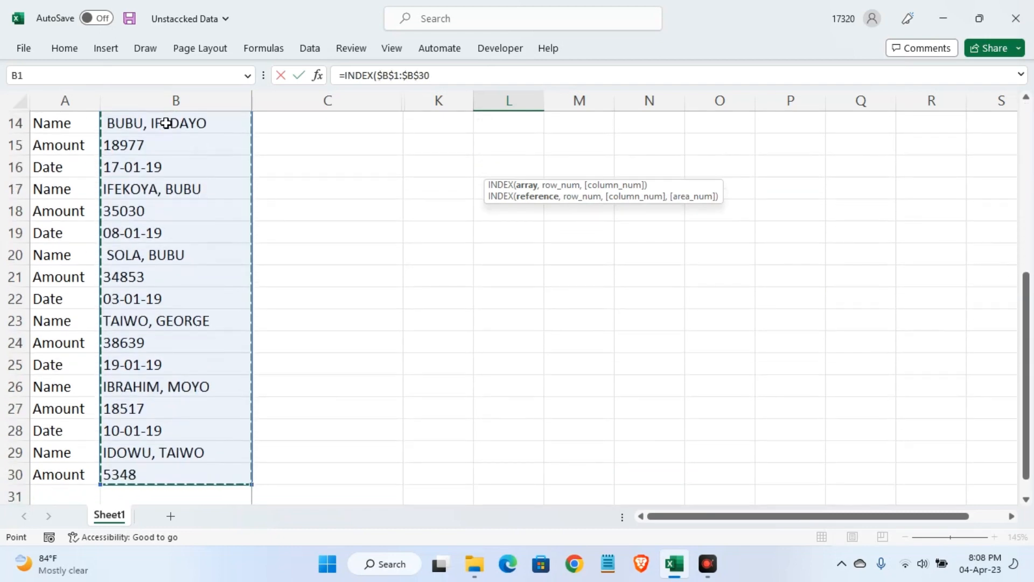
{"action": "left_click", "coordinate": [431, 78]}
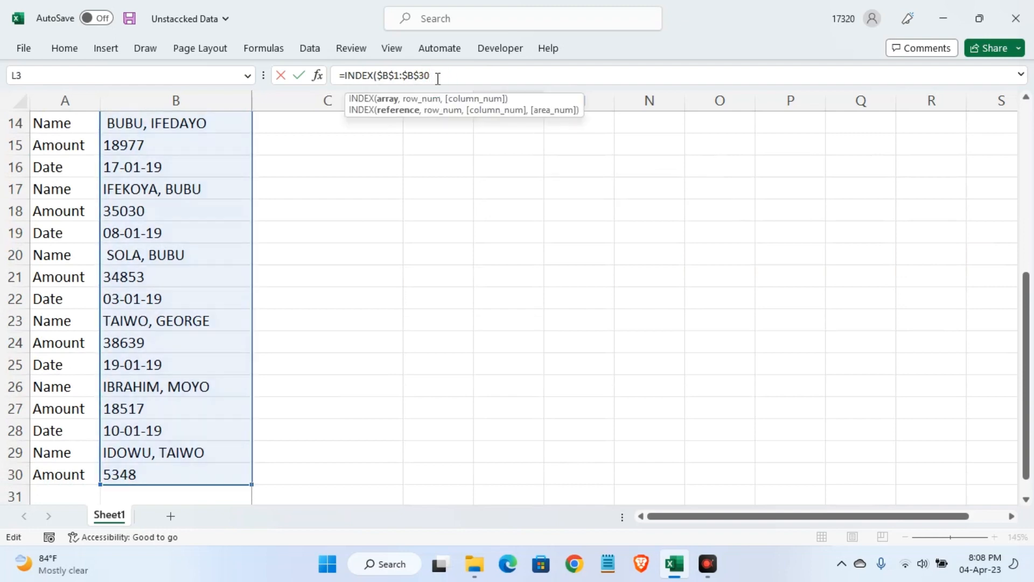
{"action": "type", "text": ","}
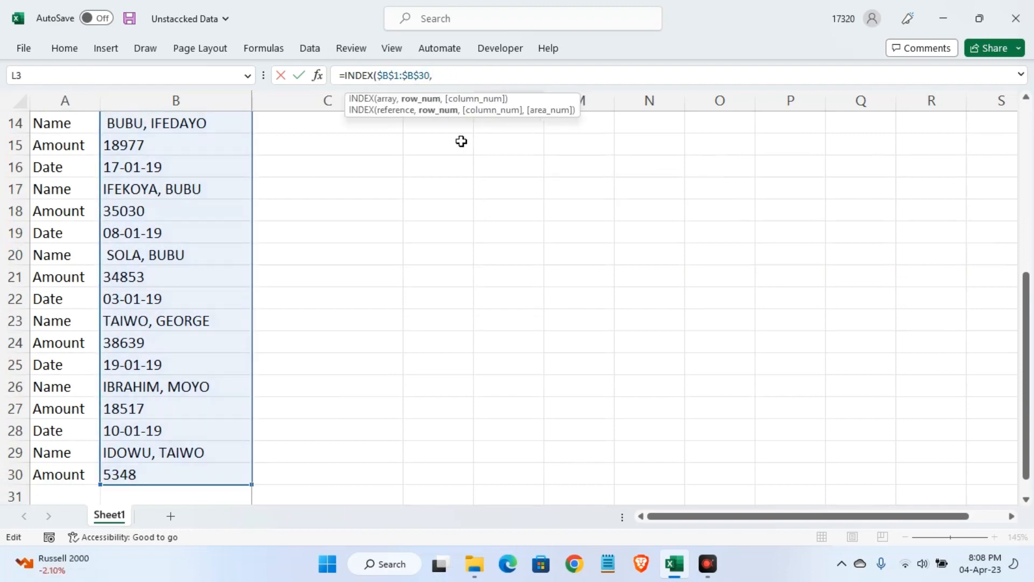
{"action": "type", "text": "2"}
{"action": "key", "text": "Return"}
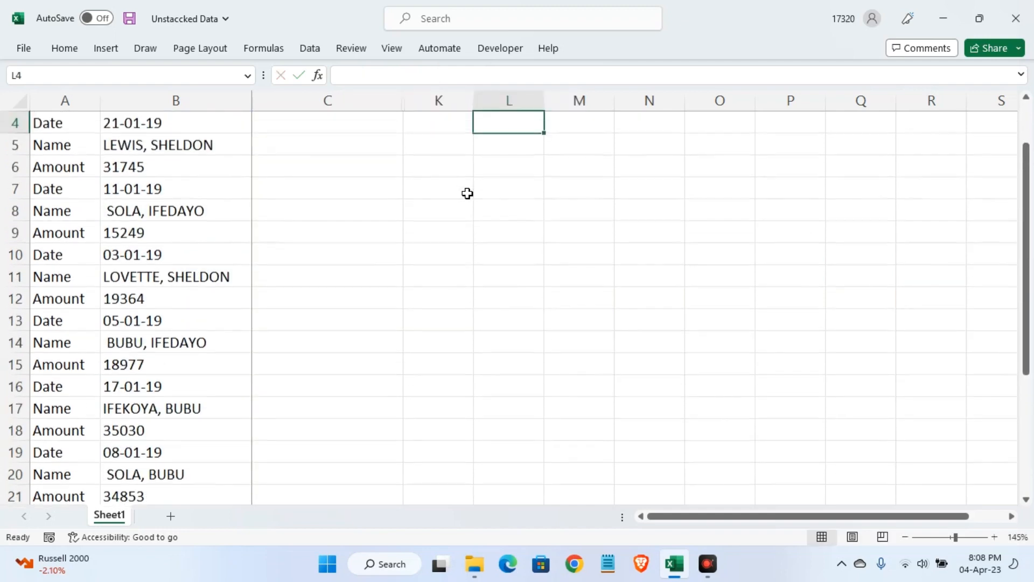
{"action": "scroll", "coordinate": [467, 194], "scroll_direction": "up", "scroll_amount": 1}
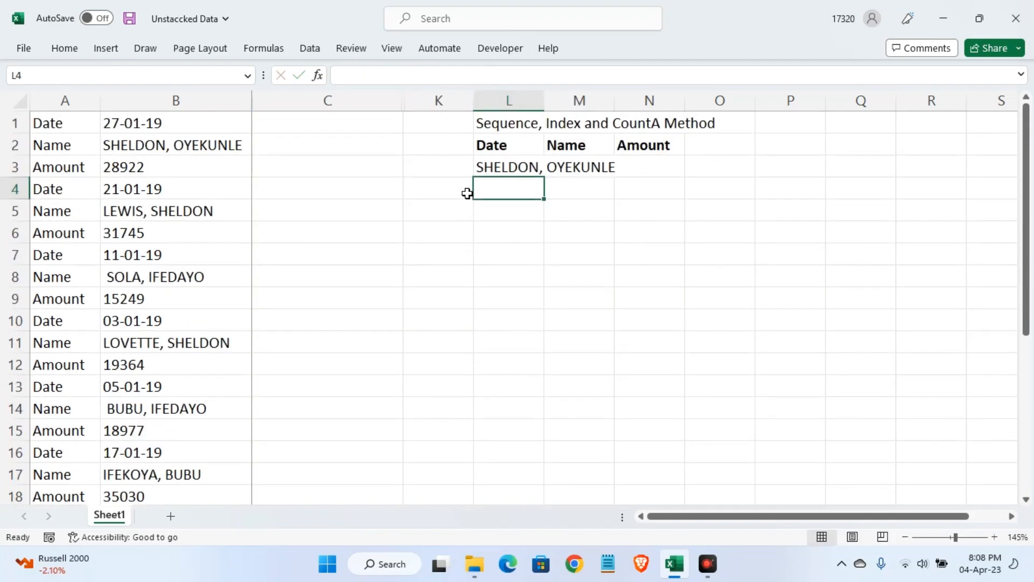
Change the row number in L3's INDEX formula to 5
{"action": "left_click", "coordinate": [503, 168]}
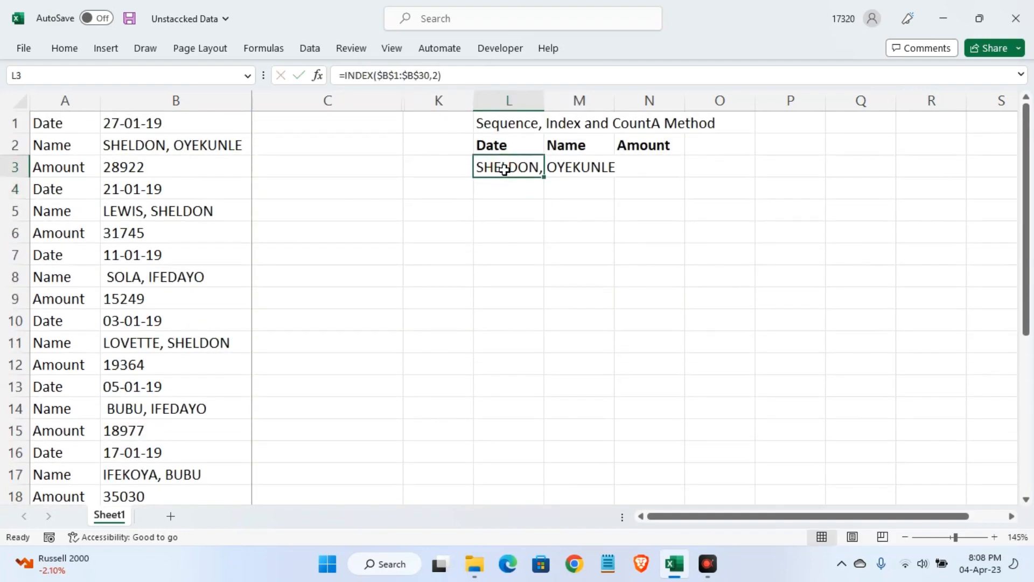
{"action": "left_click", "coordinate": [437, 76]}
{"action": "key", "text": "BackSpace"}
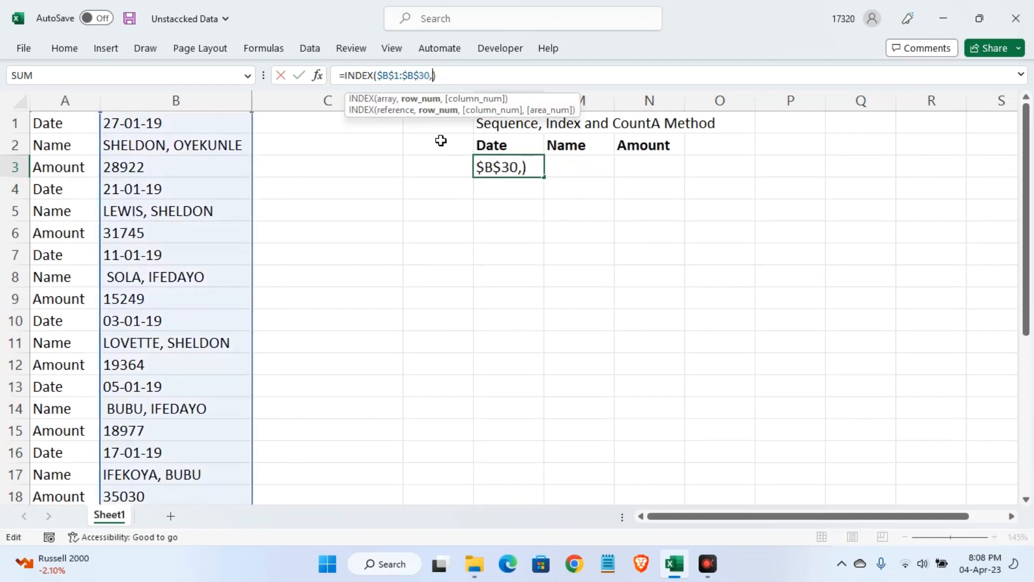
{"action": "type", "text": "5"}
{"action": "key", "text": "Return"}
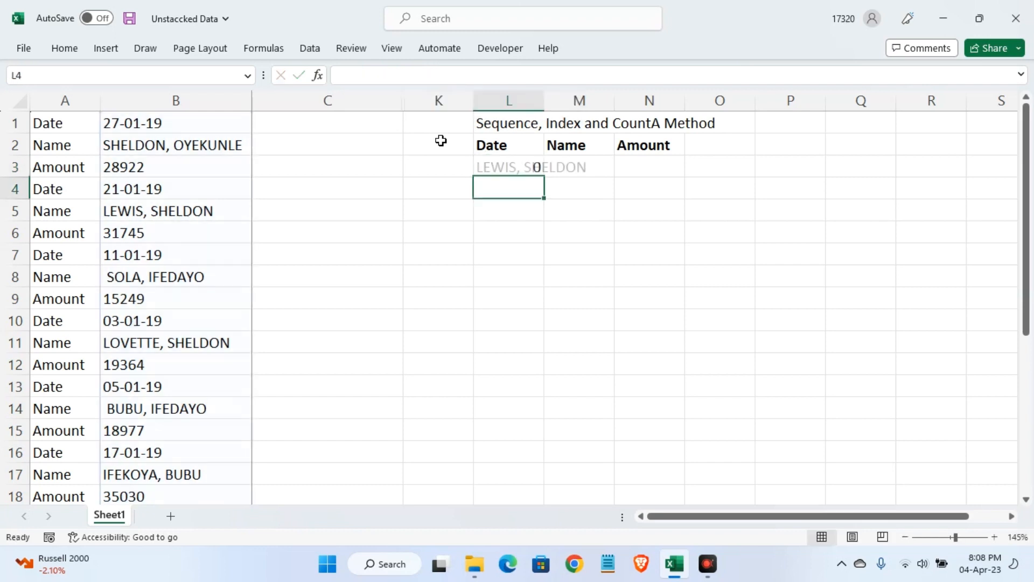
Change the row number in L3's INDEX formula to 6
{"action": "left_click", "coordinate": [518, 168]}
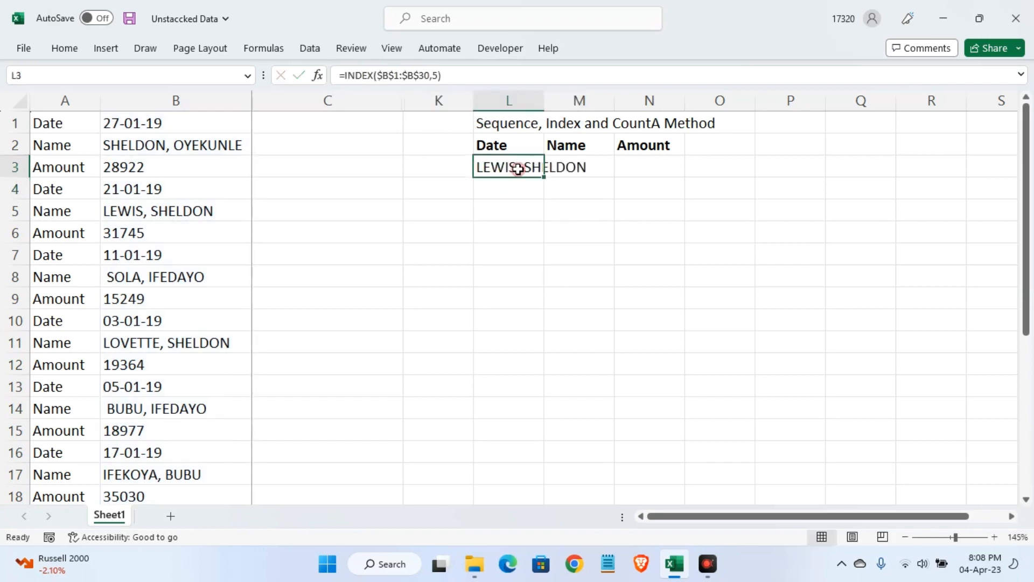
{"action": "left_click", "coordinate": [439, 75]}
{"action": "key", "text": "BackSpace"}
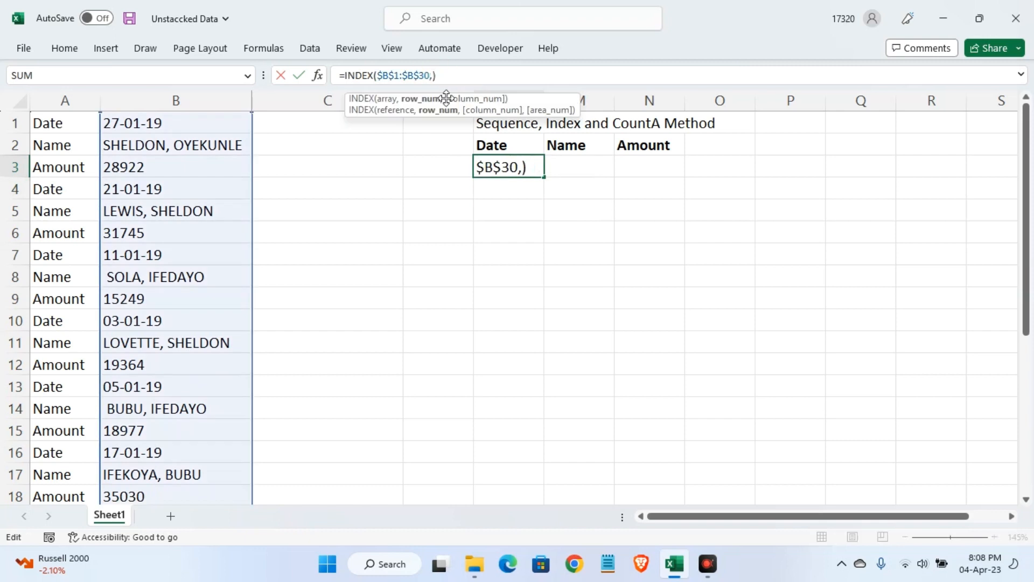
{"action": "type", "text": "6"}
{"action": "key", "text": "Return"}
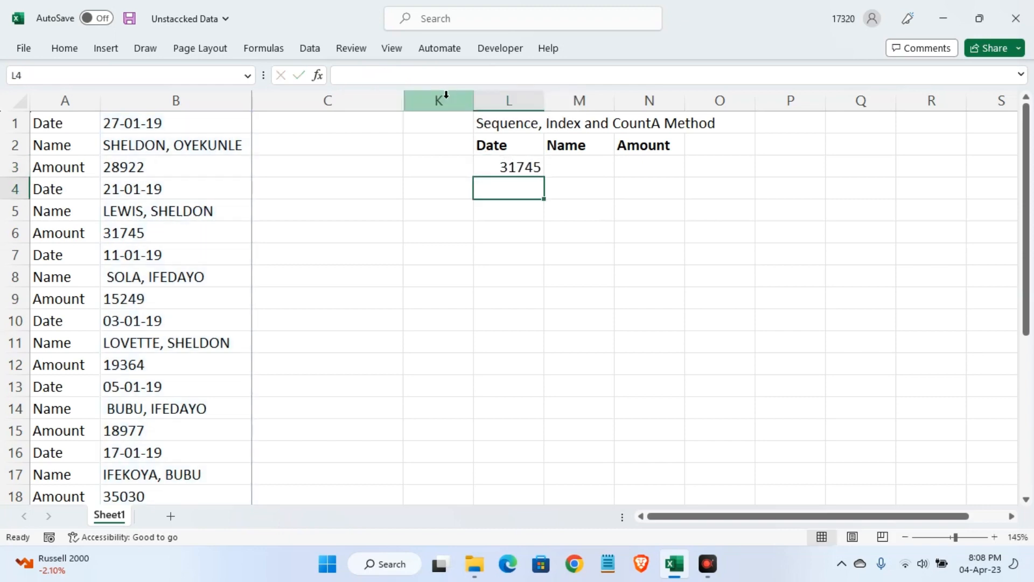
Replace the row number in L3's INDEX formula with SEQUENCE(10,3), giving =INDEX($B$1:$B$30,SEQUENCE(10,3))
{"action": "left_click", "coordinate": [504, 168]}
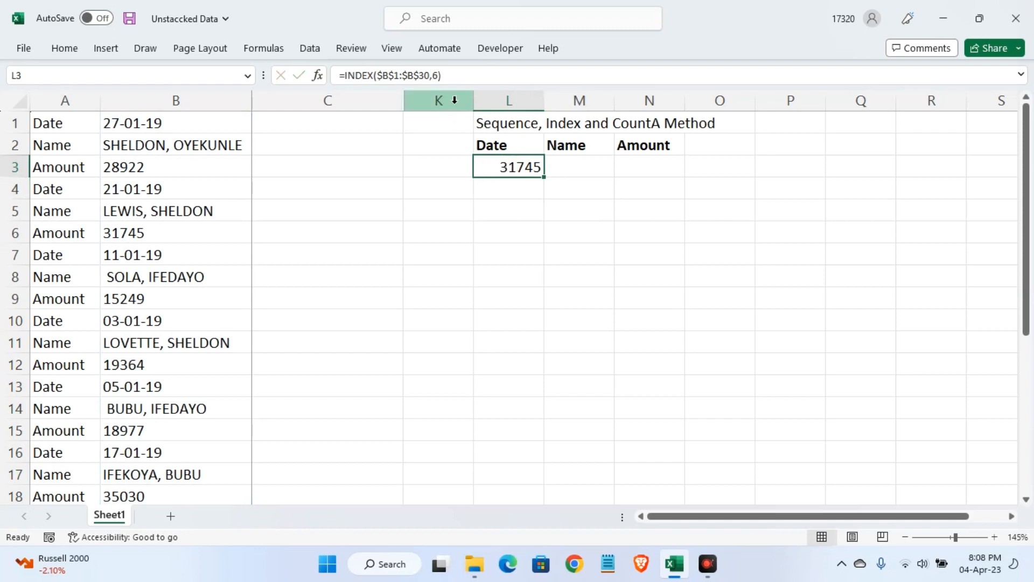
{"action": "left_click", "coordinate": [439, 74]}
{"action": "key", "text": "BackSpace"}
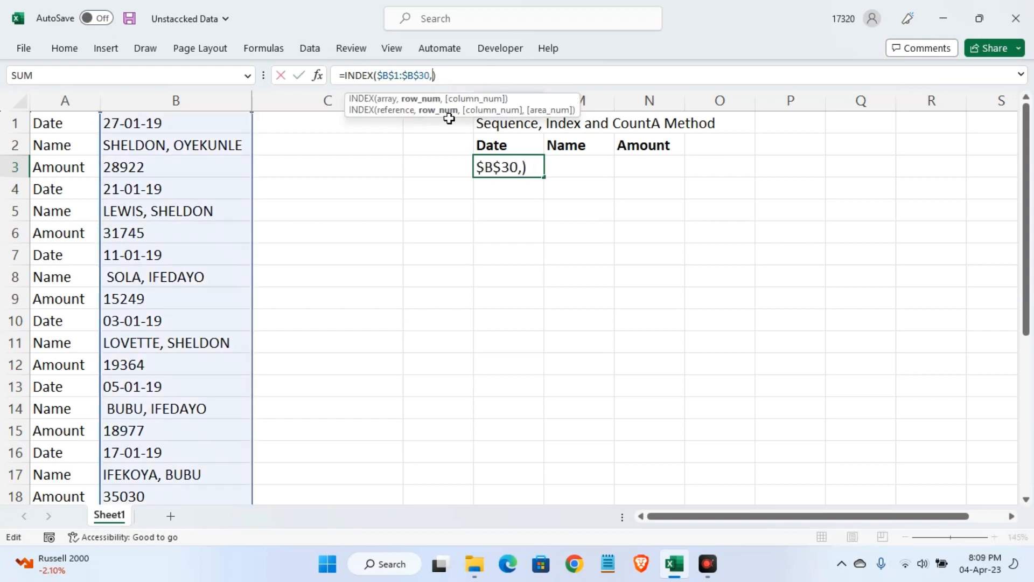
{"action": "type", "text": "se"}
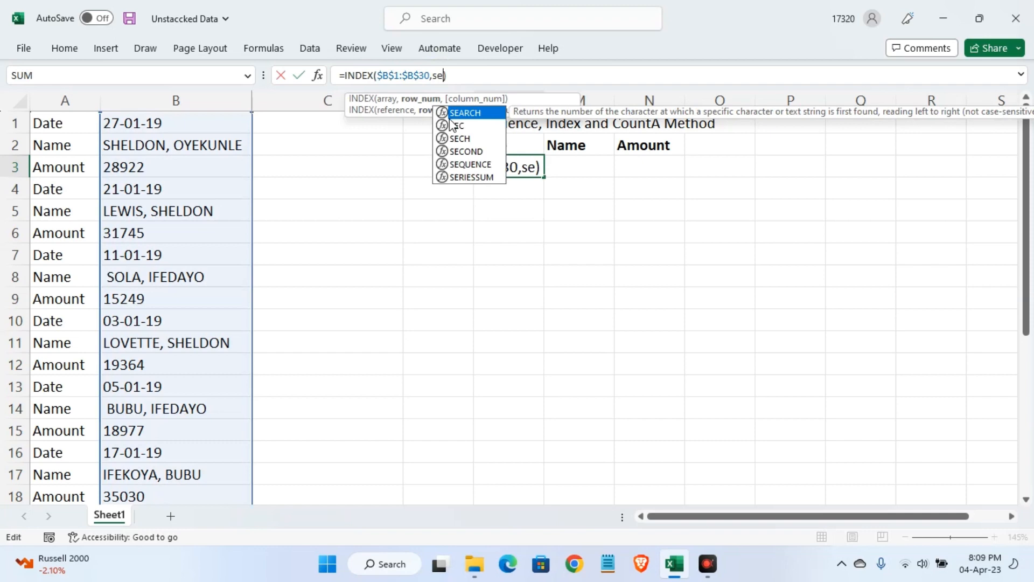
{"action": "type", "text": "q"}
{"action": "key", "text": "Tab"}
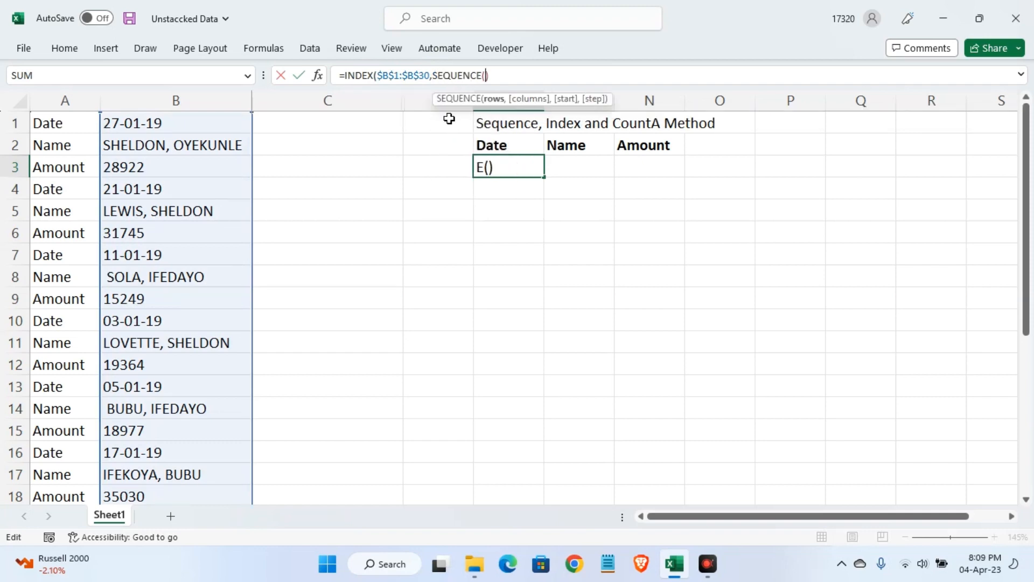
{"action": "type", "text": "10,"}
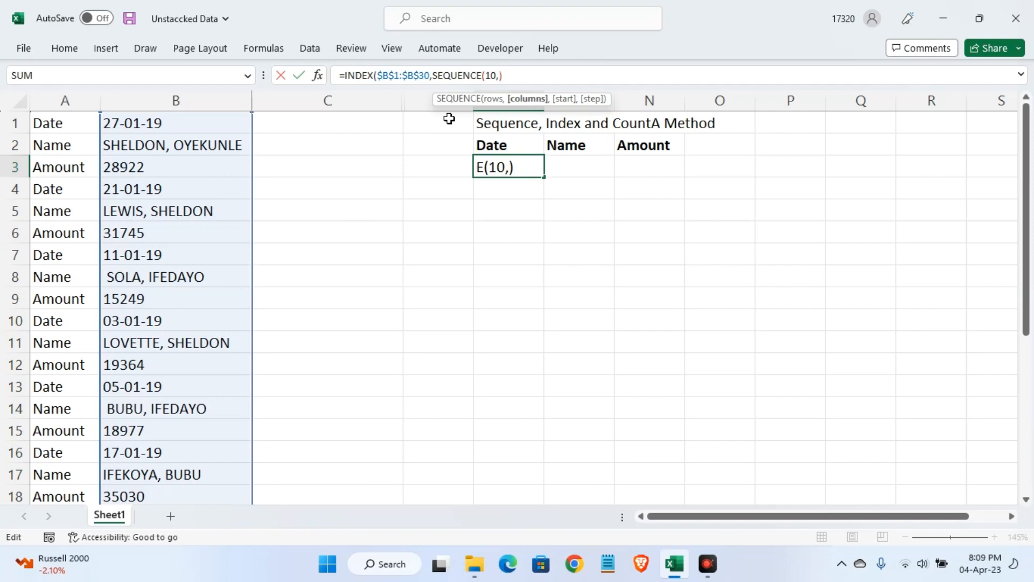
{"action": "type", "text": "3)"}
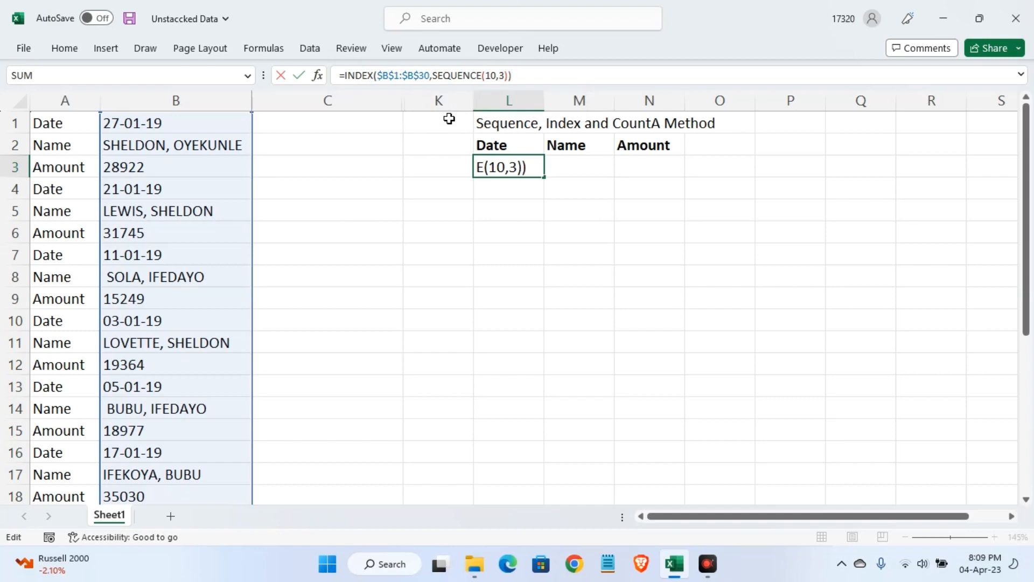
{"action": "key", "text": "Return"}
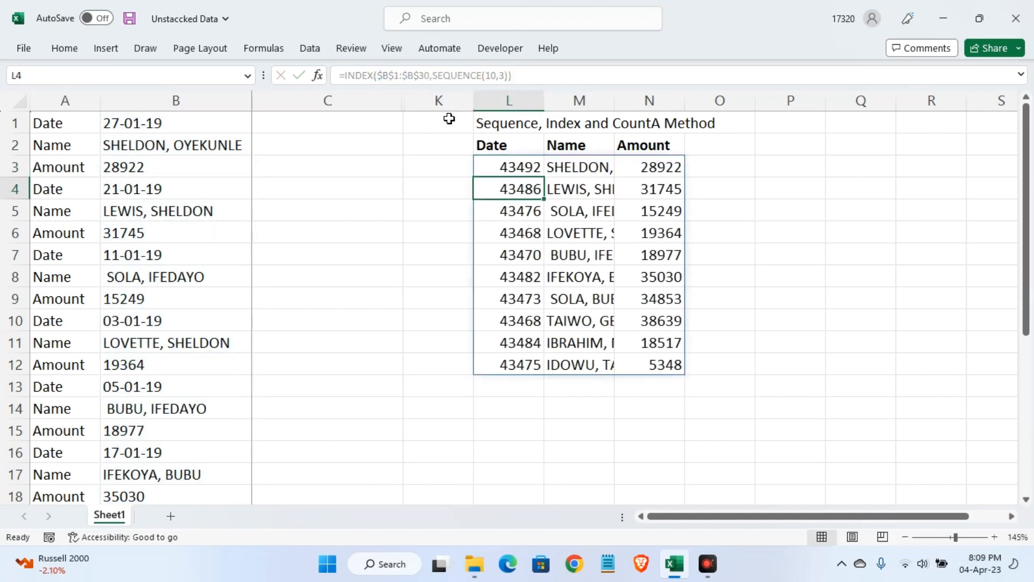
Format the serial numbers in L3:L12 as Short Date
{"action": "left_click_drag", "start_coordinate": [517, 169], "coordinate": [514, 364]}
{"action": "left_click", "coordinate": [54, 48]}
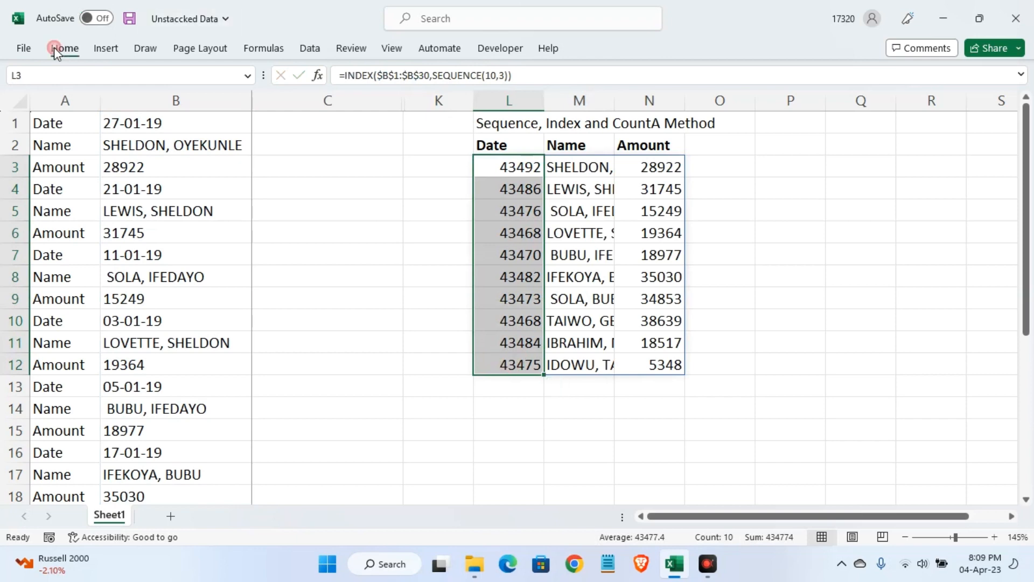
{"action": "left_click", "coordinate": [566, 80]}
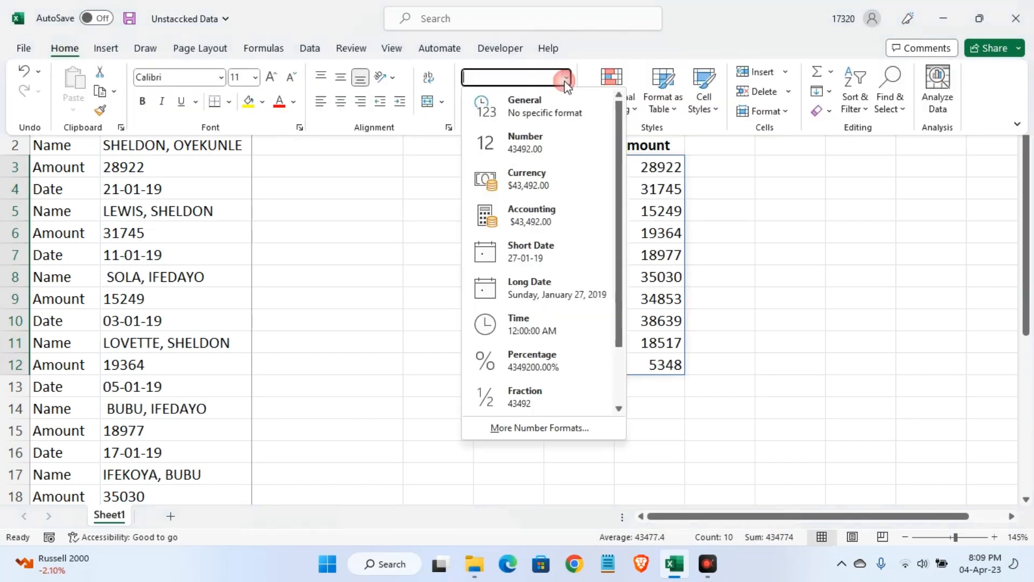
{"action": "left_click", "coordinate": [536, 253]}
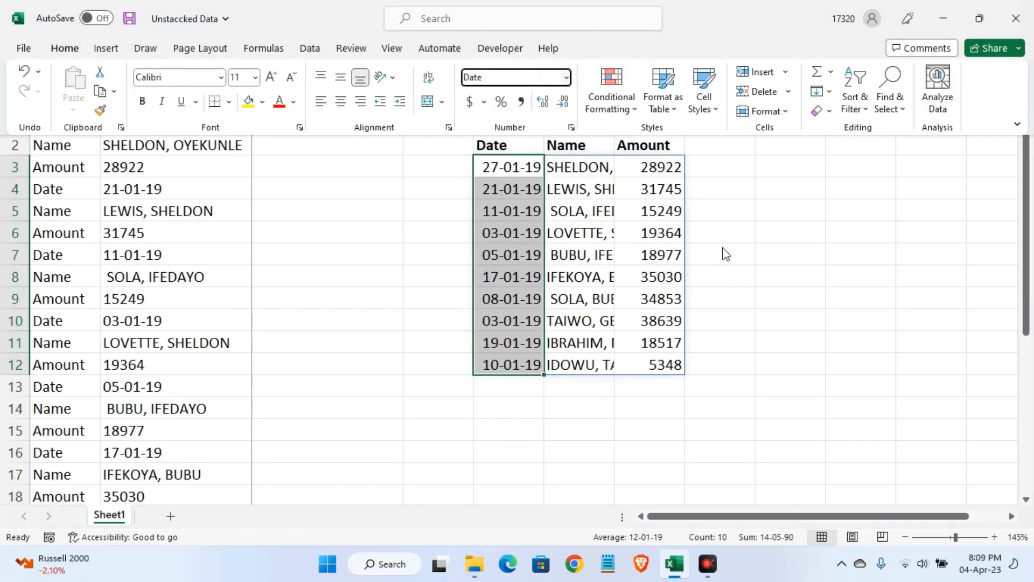
AutoFit the Name column M to its contents and widen the Date column L slightly
{"action": "double_click", "coordinate": [613, 100]}
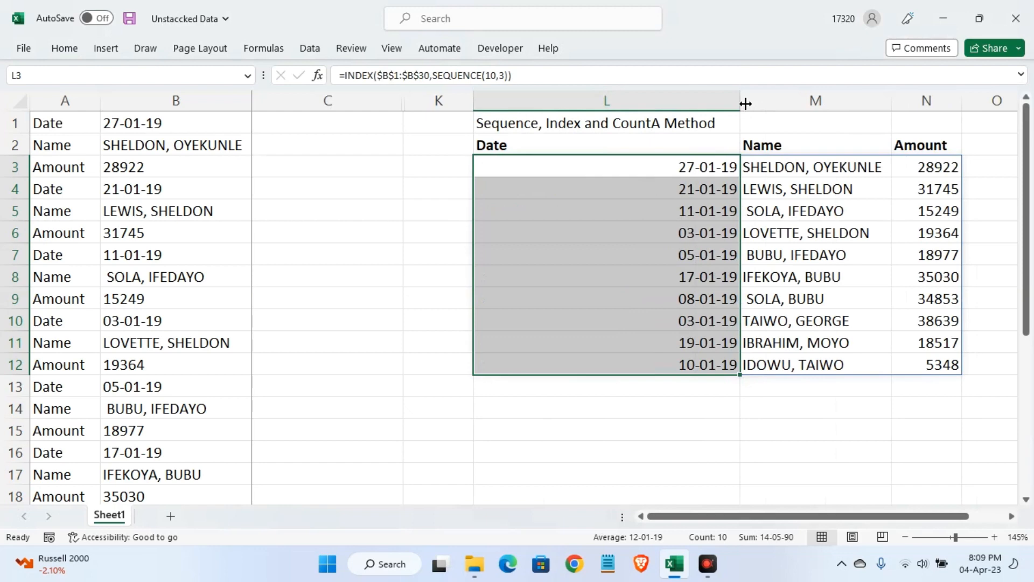
{"action": "left_click", "coordinate": [736, 100]}
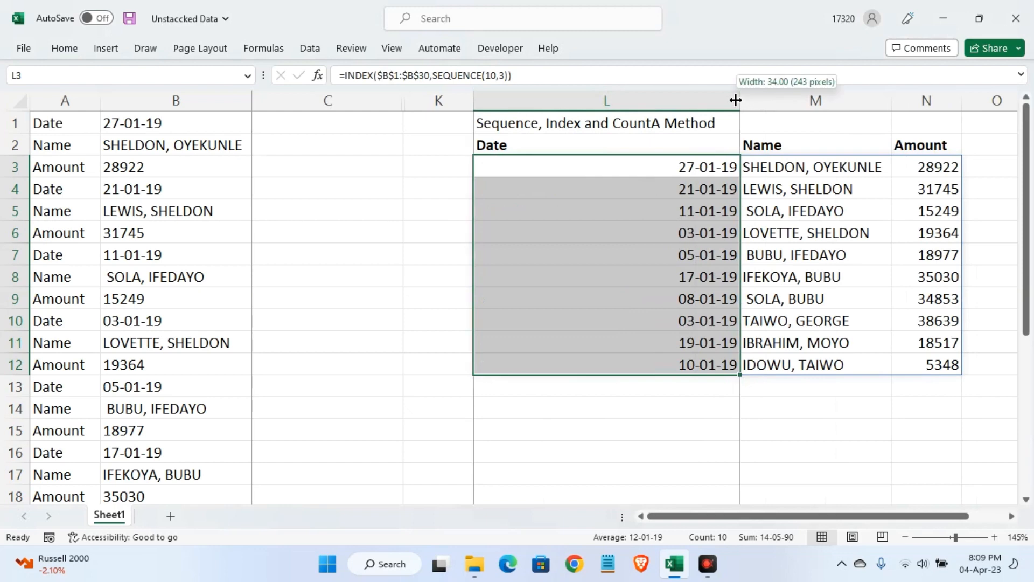
{"action": "left_click_drag", "start_coordinate": [736, 101], "coordinate": [586, 105]}
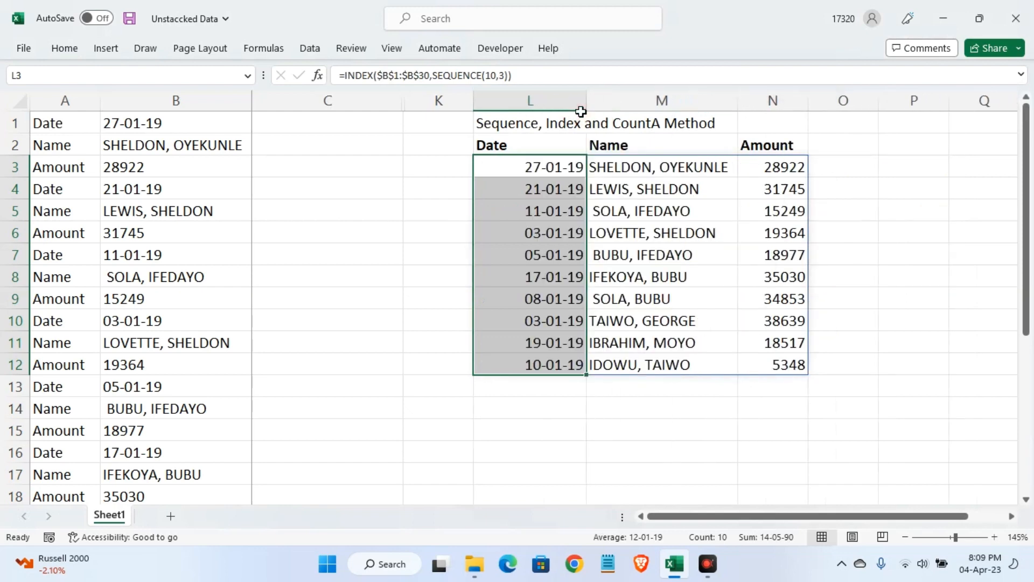
Replace the row count in L3's SEQUENCE with COUNTA($B$1:$B$30)/3, giving =INDEX($B$1:$B$30,SEQUENCE(COUNTA($B$1:$B$30)/3,3))
{"action": "left_click", "coordinate": [553, 170]}
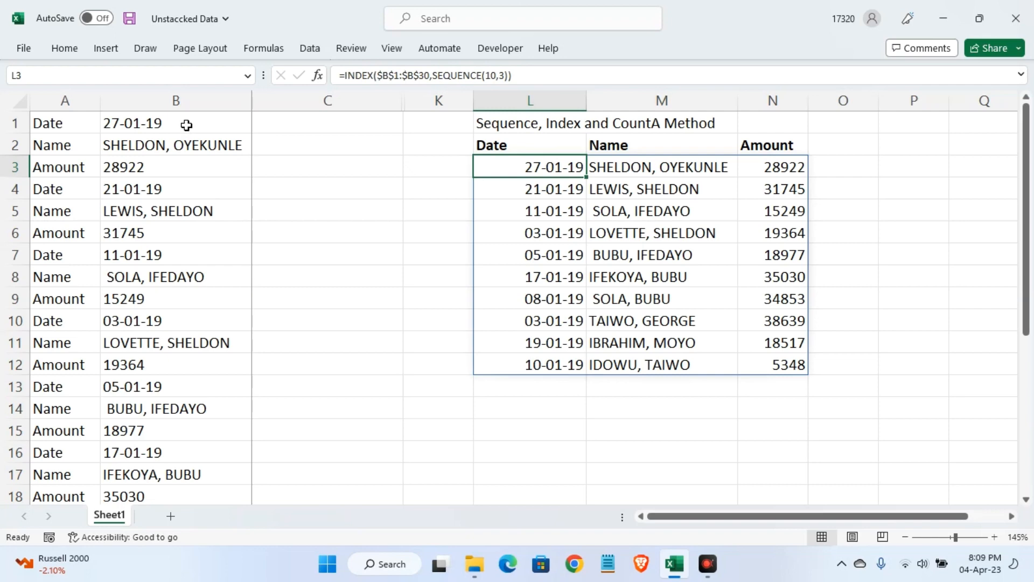
{"action": "left_click", "coordinate": [496, 75]}
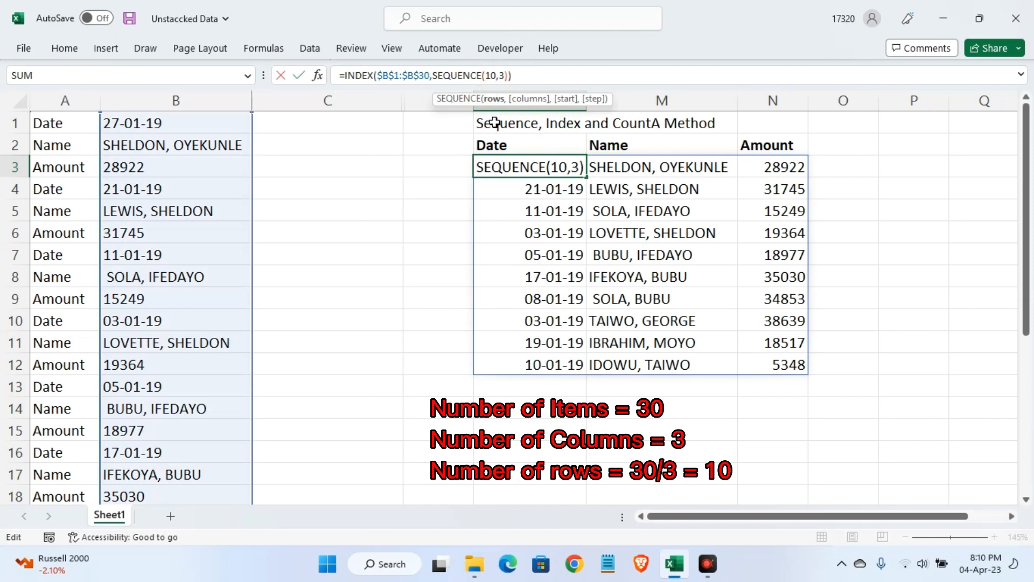
{"action": "key", "text": "BackSpace"}
{"action": "key", "text": "BackSpace"}
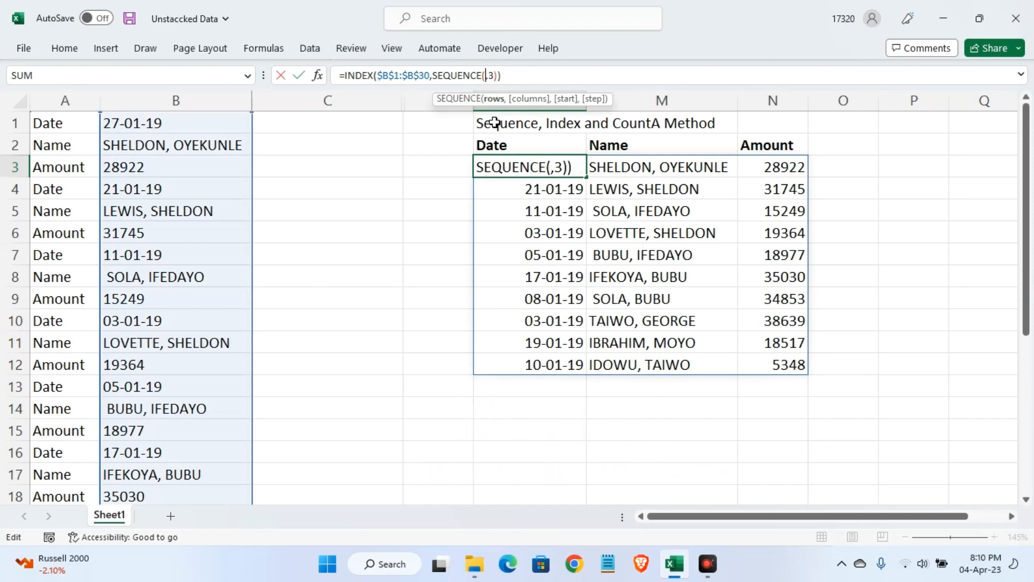
{"action": "type", "text": "count"}
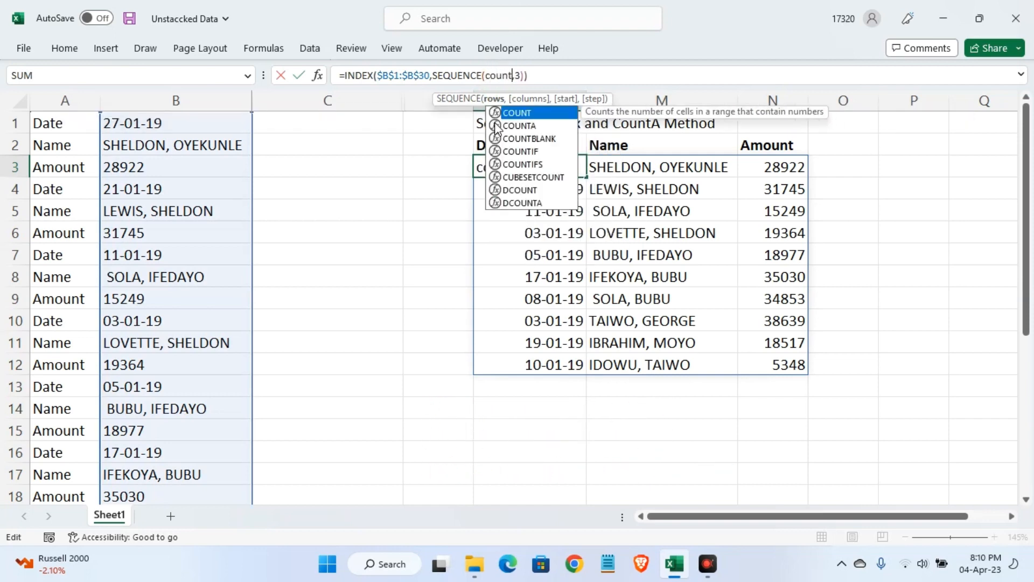
{"action": "double_click", "coordinate": [517, 125]}
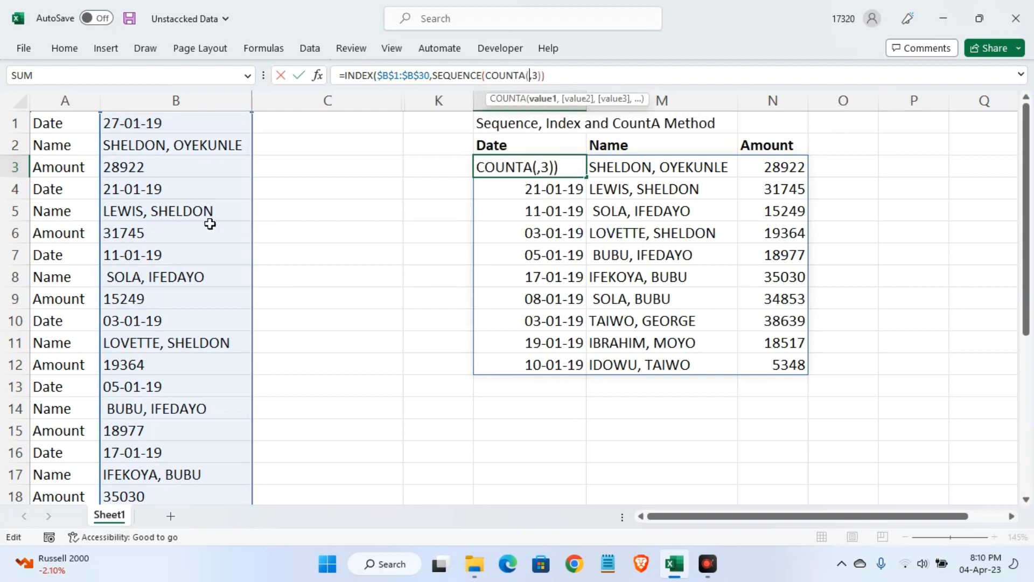
{"action": "left_click", "coordinate": [162, 124]}
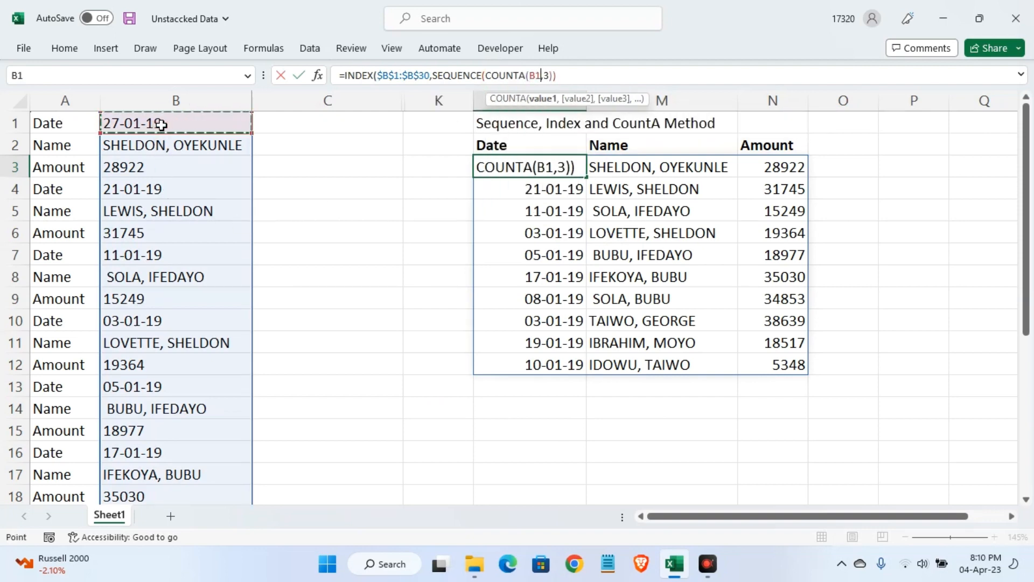
{"action": "key", "text": "ctrl+shift+Down"}
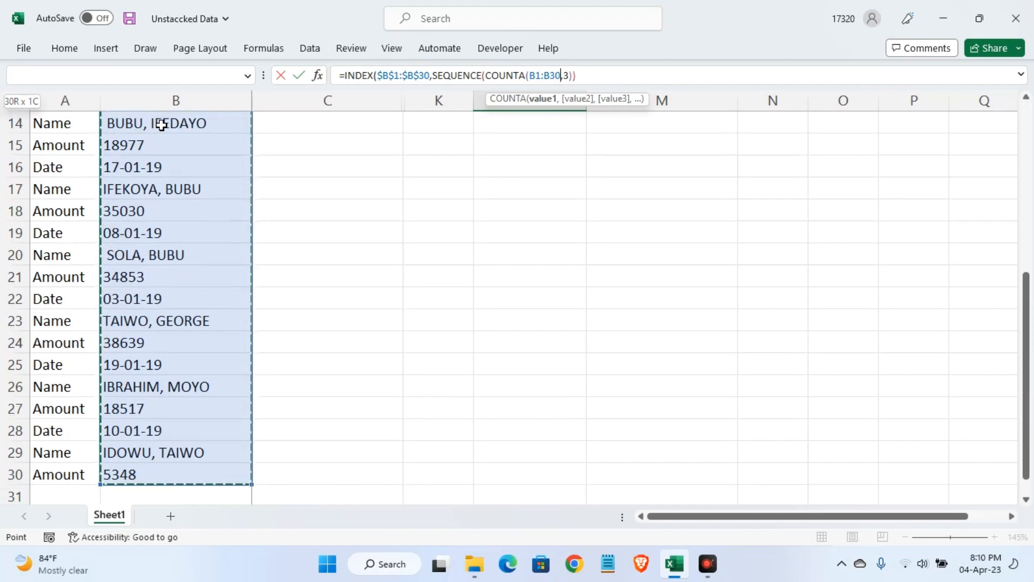
{"action": "key", "text": "F4"}
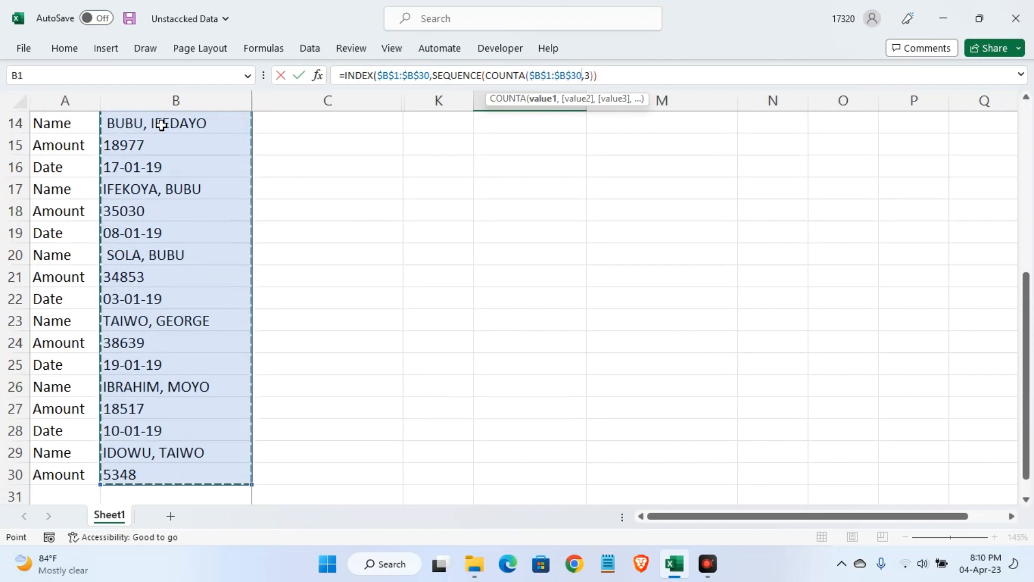
{"action": "type", "text": ")"}
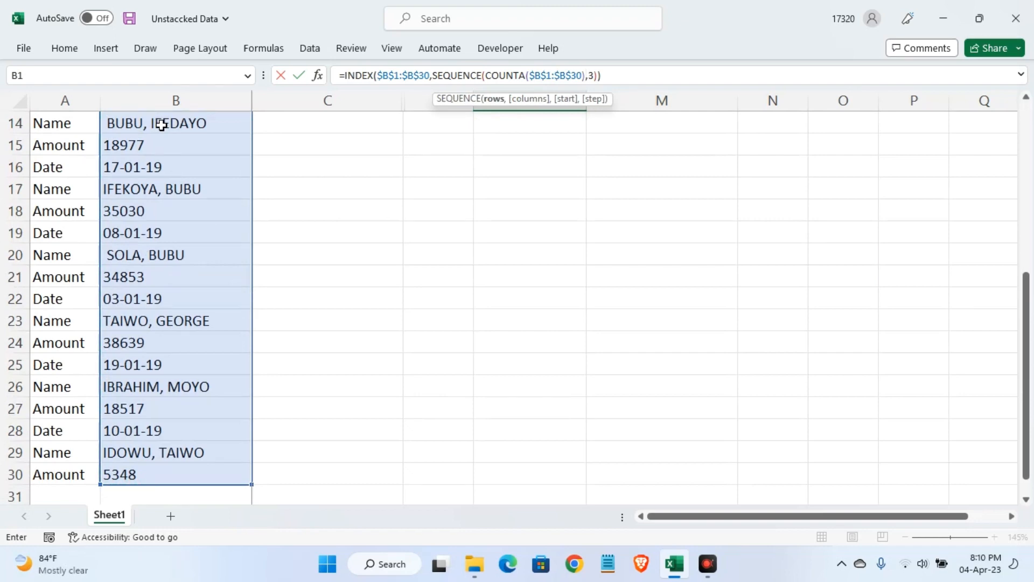
{"action": "type", "text": "/3"}
{"action": "key", "text": "Return"}
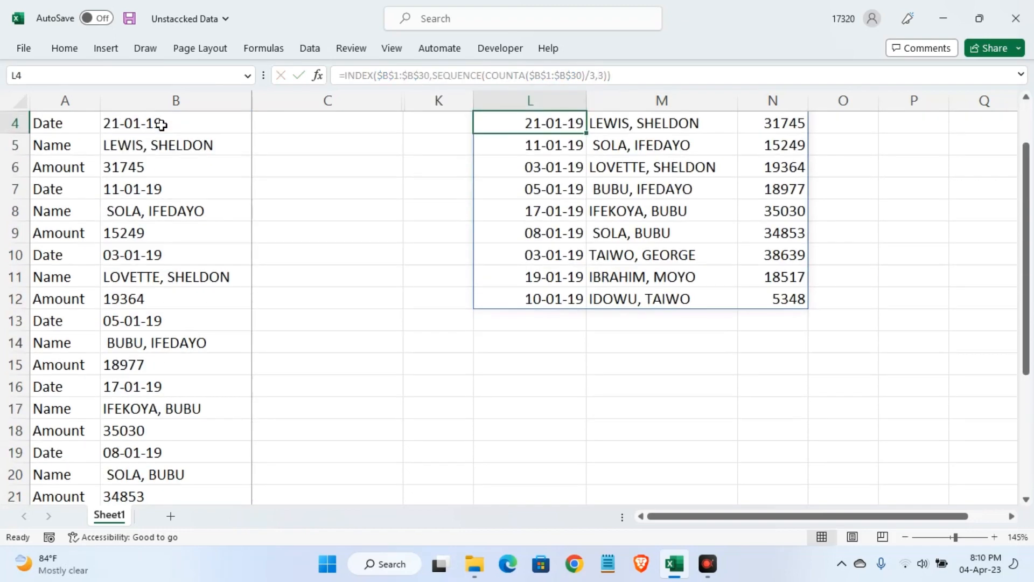
{"action": "scroll", "coordinate": [640, 318], "scroll_direction": "up", "scroll_amount": 1}
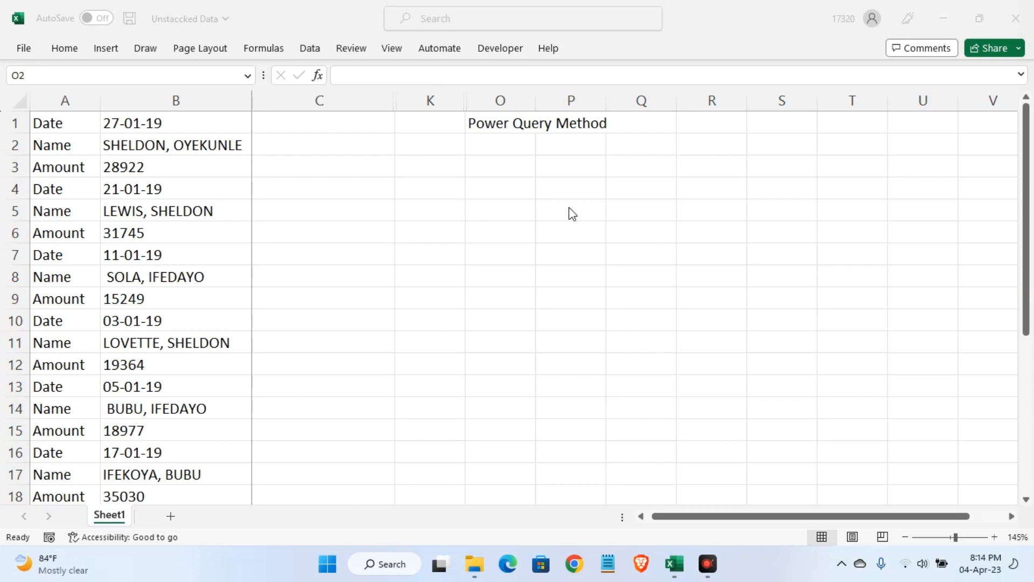
Convert the stacked data in A1:B30 into a table, with the option for existing headers turned off
{"action": "left_click", "coordinate": [501, 145]}
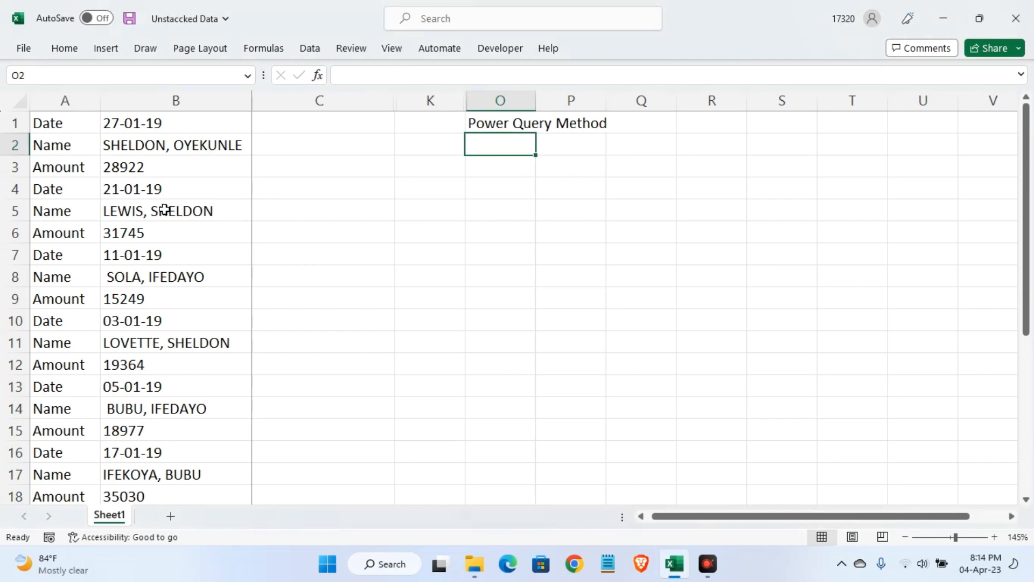
{"action": "left_click", "coordinate": [165, 210]}
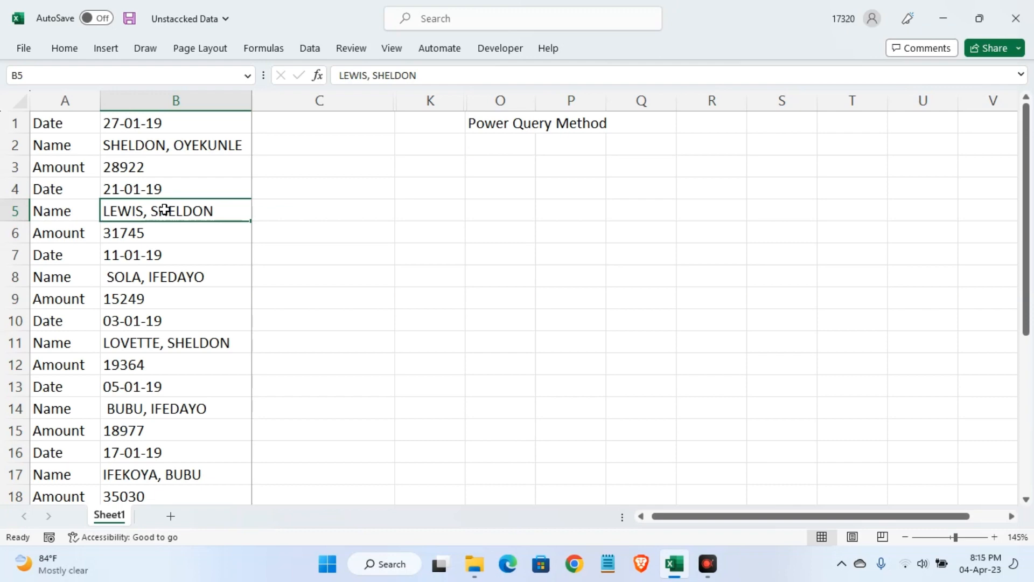
{"action": "key", "text": "ctrl+t"}
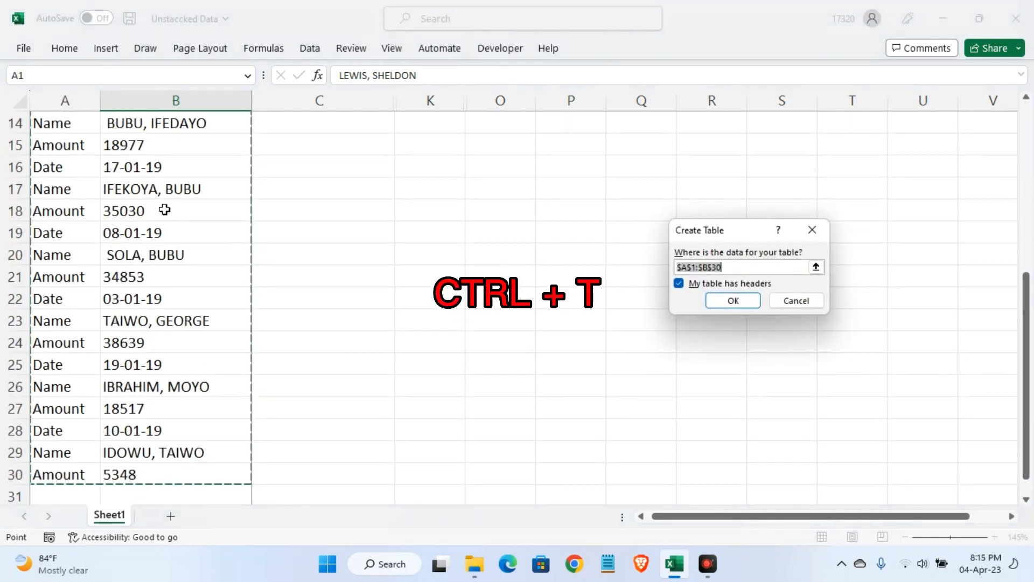
{"action": "scroll", "coordinate": [415, 259], "scroll_direction": "up", "scroll_amount": 5}
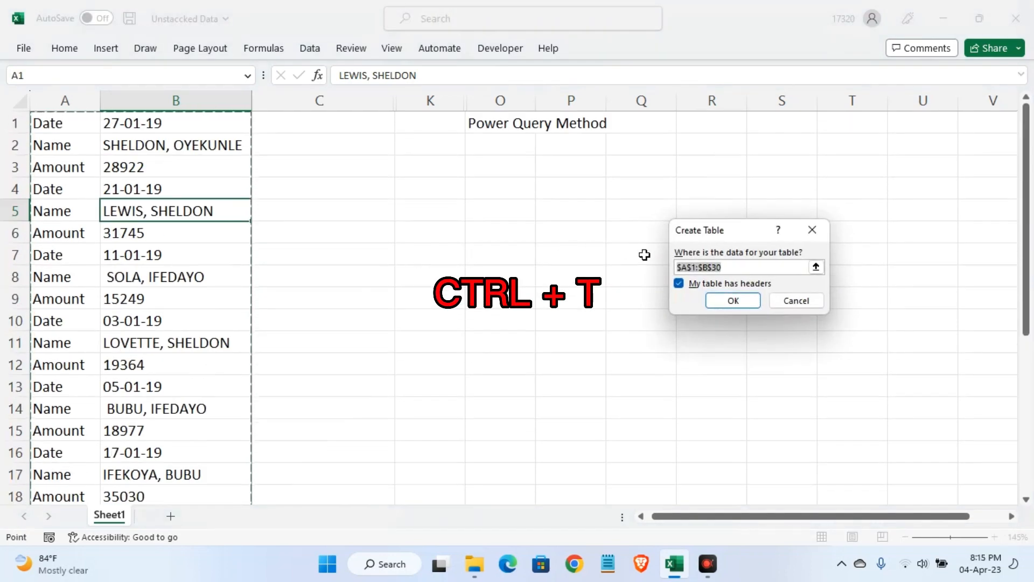
{"action": "left_click", "coordinate": [680, 284]}
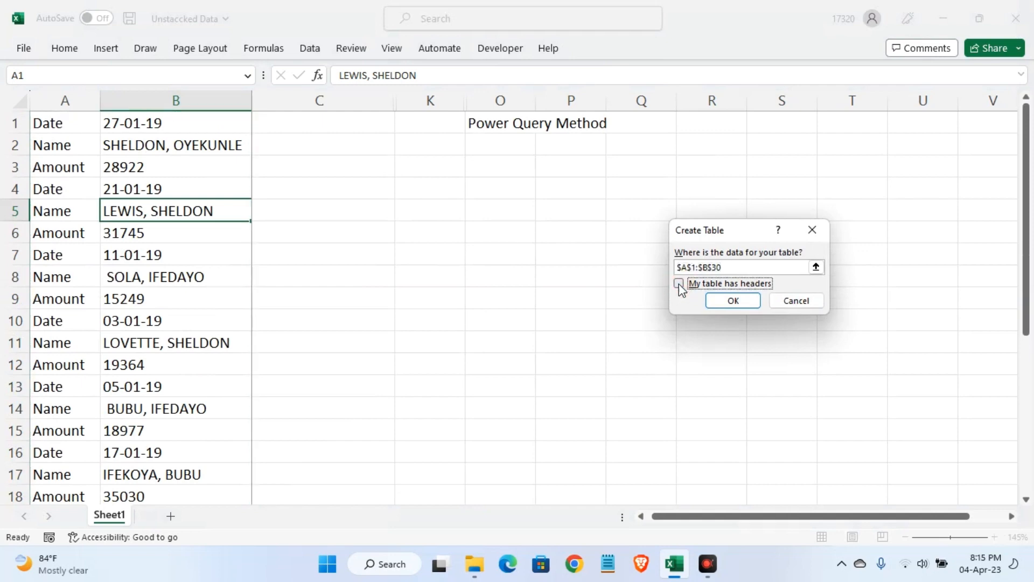
{"action": "left_click", "coordinate": [728, 303]}
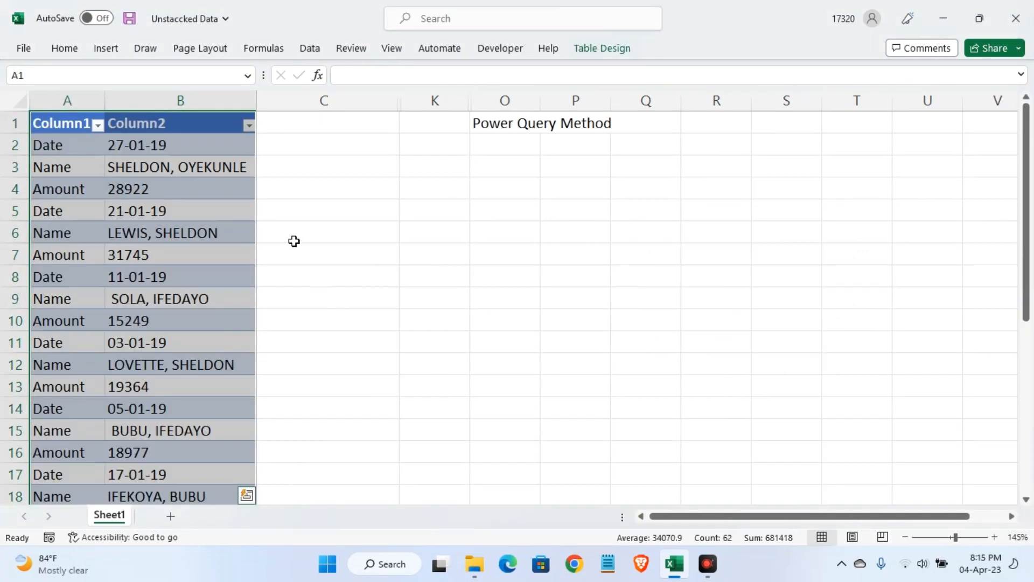
Load the new two-column table into the Power Query Editor
{"action": "left_click", "coordinate": [210, 204]}
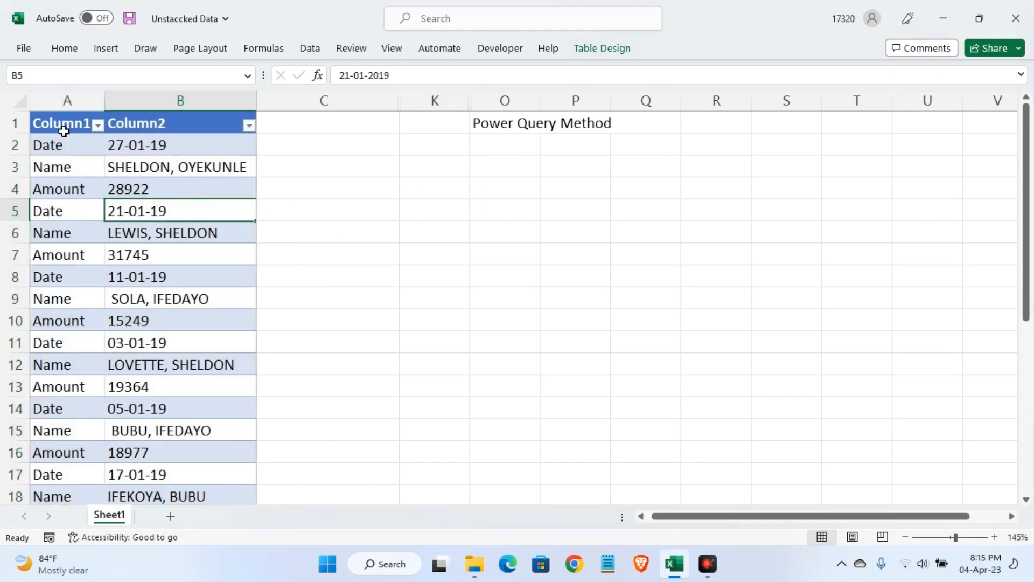
{"action": "left_click", "coordinate": [310, 49]}
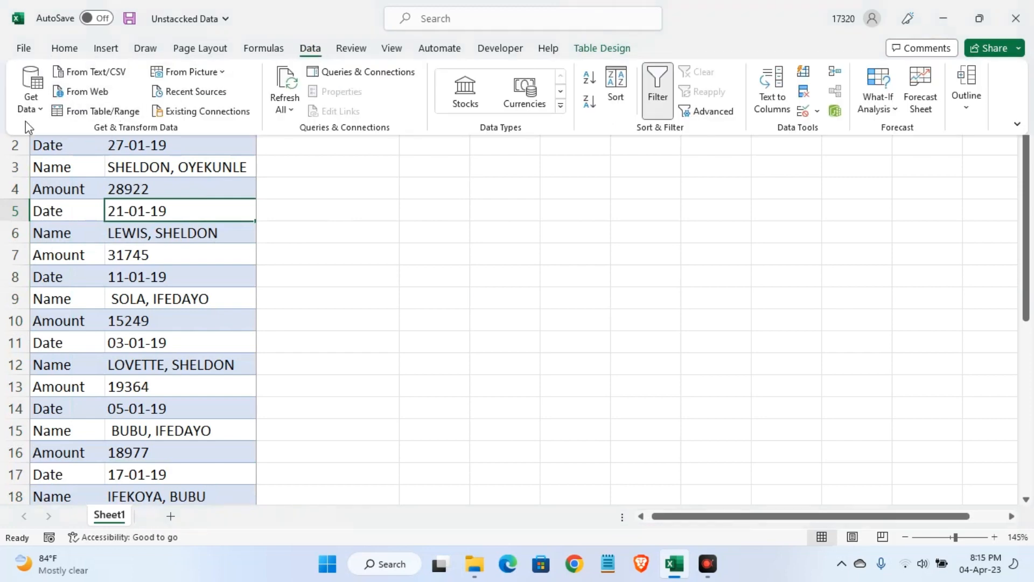
{"action": "left_click", "coordinate": [109, 112]}
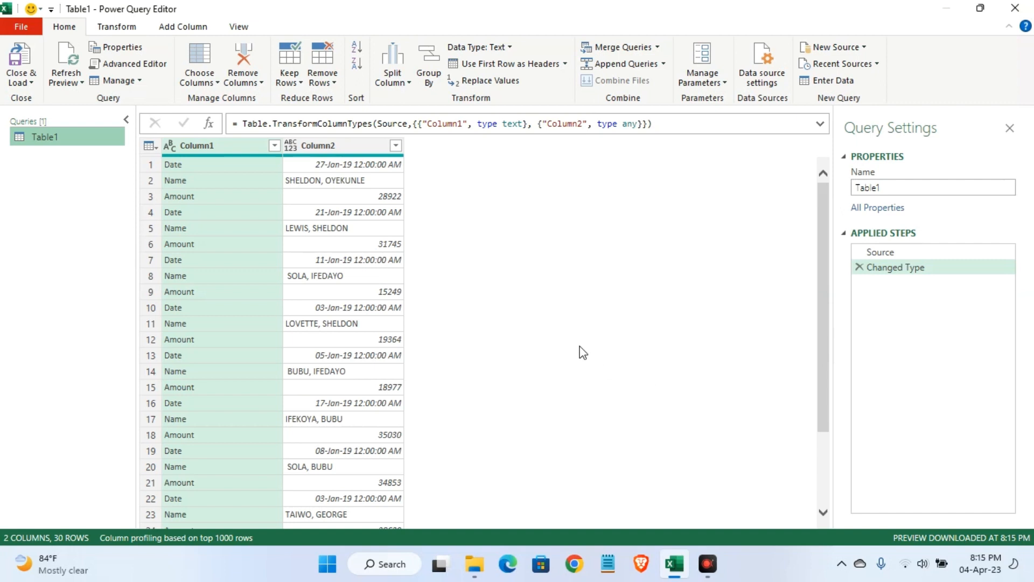
Rename the query as Untacked Data and delete its Changed Type step
{"action": "left_click", "coordinate": [893, 183]}
{"action": "left_click_drag", "start_coordinate": [882, 188], "coordinate": [857, 188]}
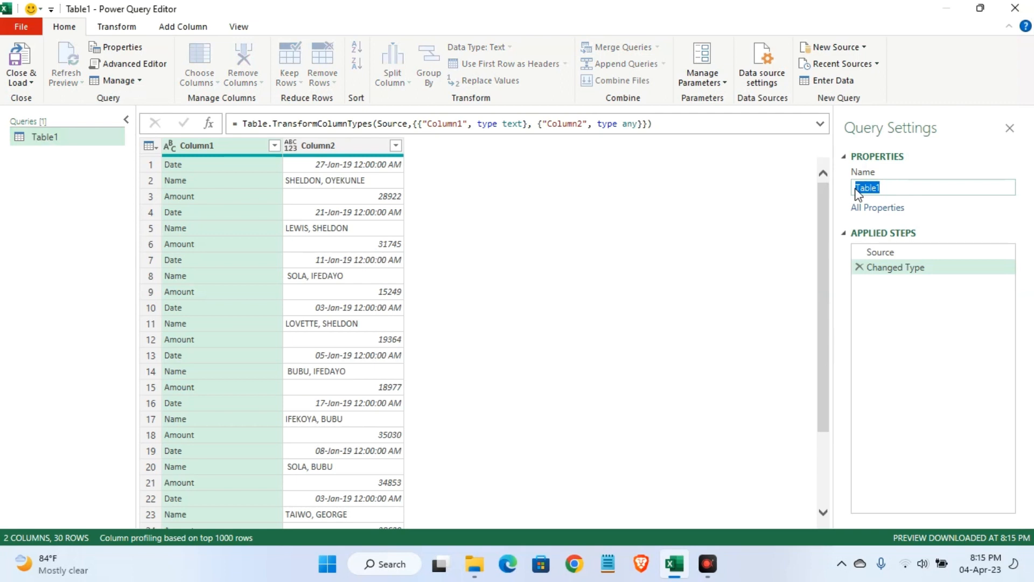
{"action": "type", "text": "Untacked Data"}
{"action": "left_click", "coordinate": [964, 397]}
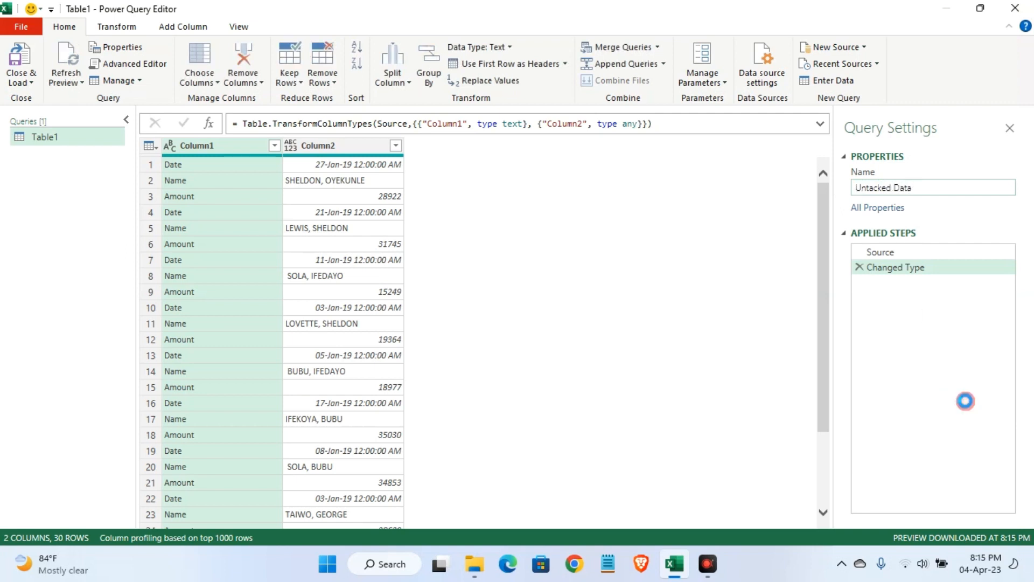
{"action": "left_click", "coordinate": [860, 269]}
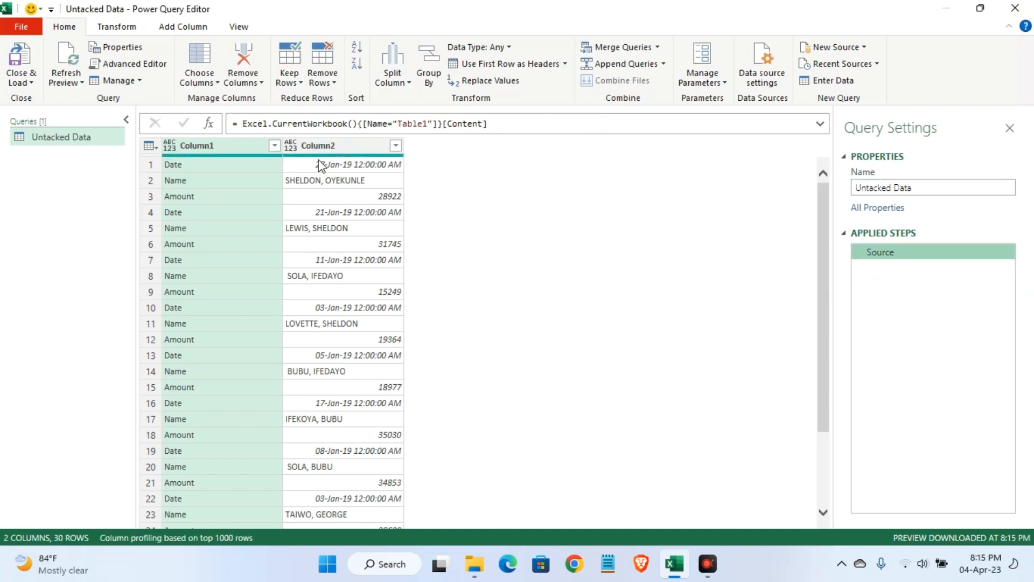
Add an index column starting from 0 to the query
{"action": "left_click", "coordinate": [321, 146]}
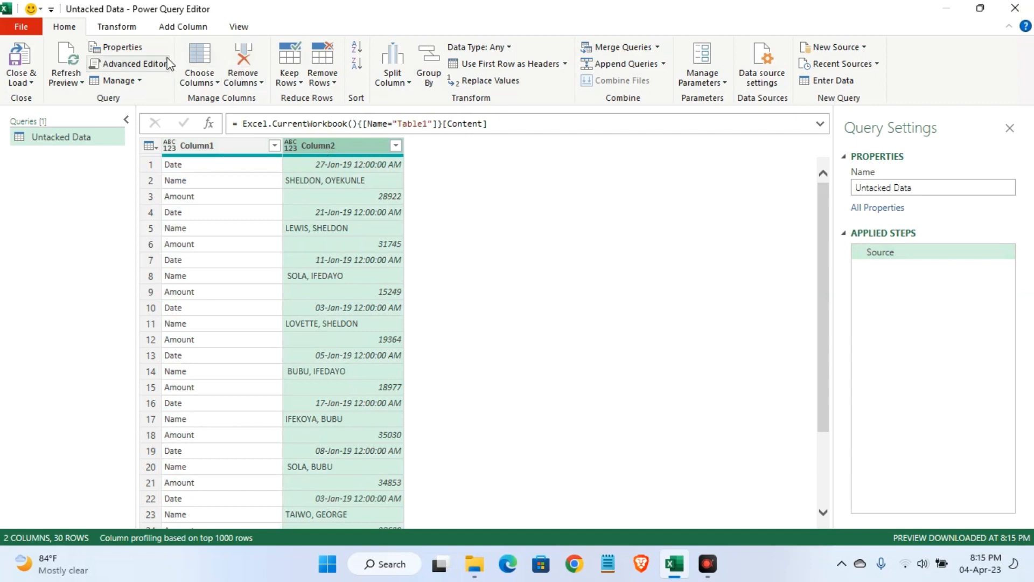
{"action": "left_click", "coordinate": [173, 28]}
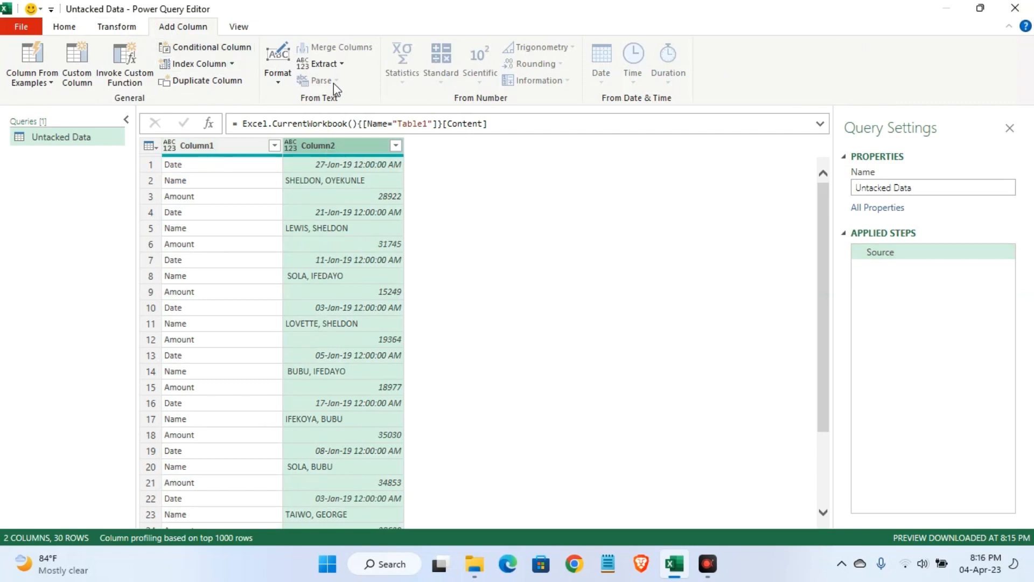
{"action": "left_click", "coordinate": [233, 64]}
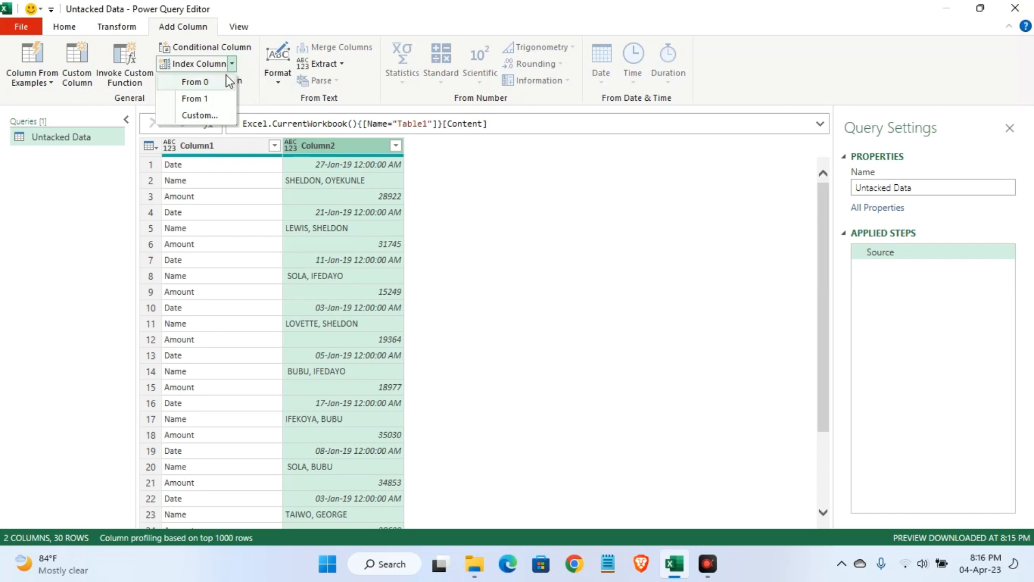
{"action": "left_click", "coordinate": [220, 86]}
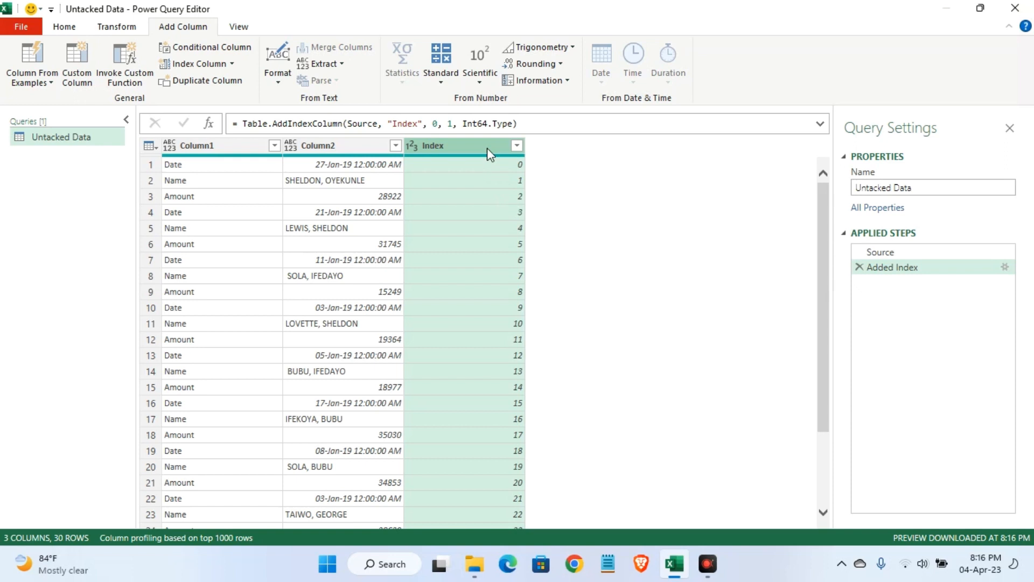
Add a column that integer-divides the Index column by 3
{"action": "left_click", "coordinate": [445, 80]}
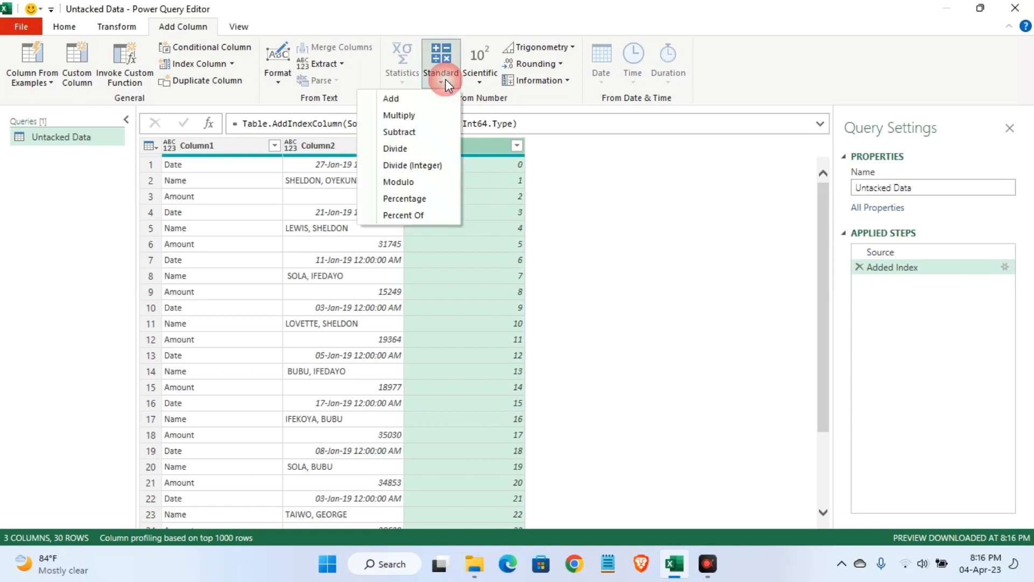
{"action": "left_click", "coordinate": [438, 162]}
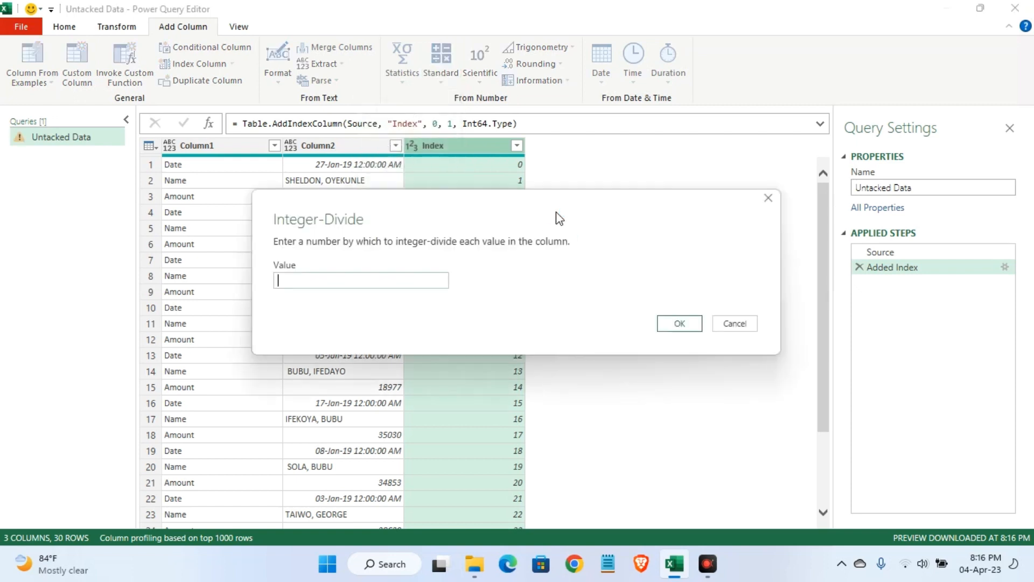
{"action": "type", "text": "3"}
{"action": "left_click", "coordinate": [679, 323]}
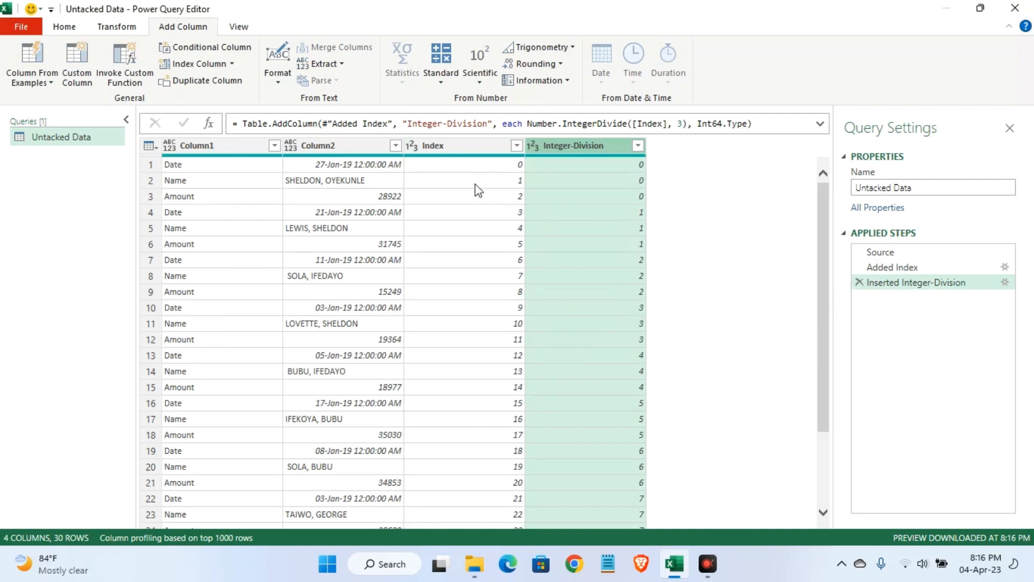
Remove the Index column from the query, keeping the Integer-Division column
{"action": "left_click", "coordinate": [474, 150]}
{"action": "right_click", "coordinate": [474, 147]}
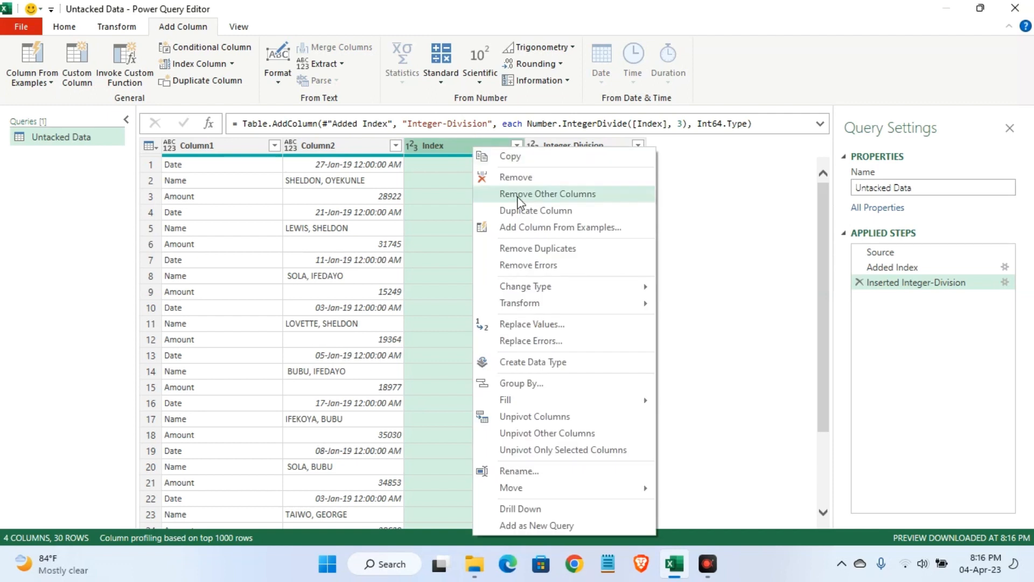
{"action": "left_click", "coordinate": [537, 179]}
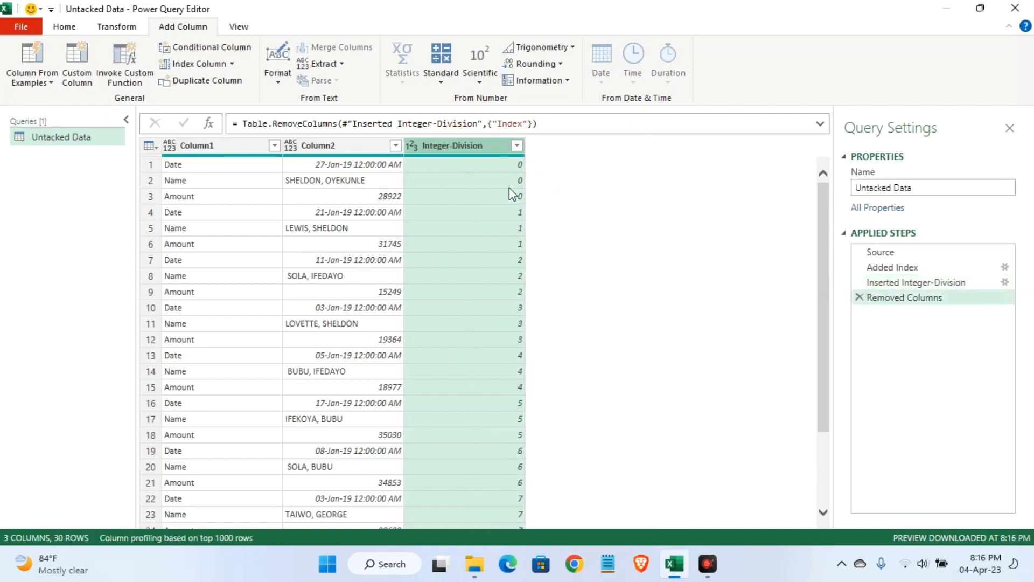
Move Column1 so it sits between Column2 and the Integer-Division column
{"action": "left_click", "coordinate": [229, 145]}
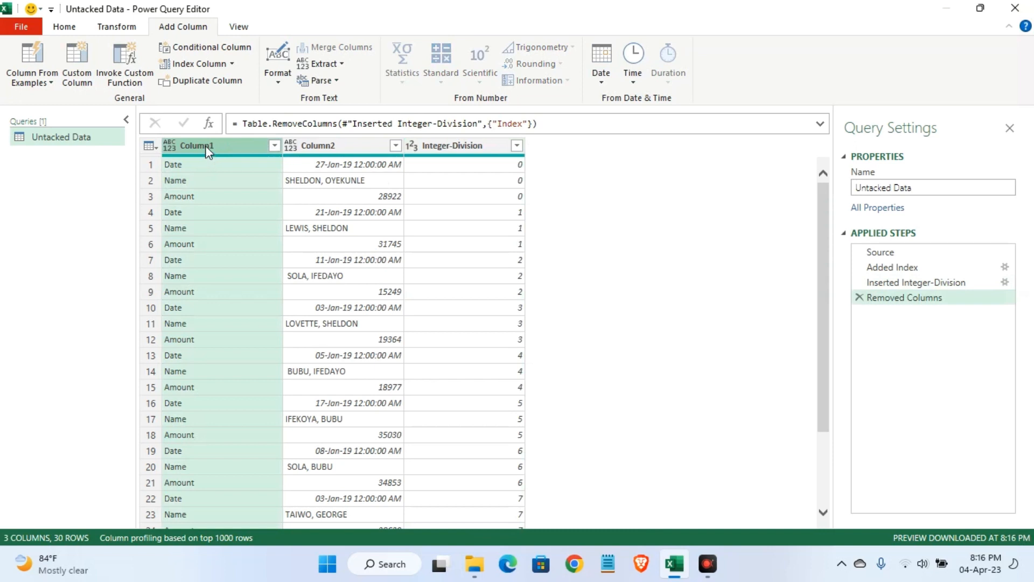
{"action": "left_click_drag", "start_coordinate": [205, 146], "coordinate": [437, 162]}
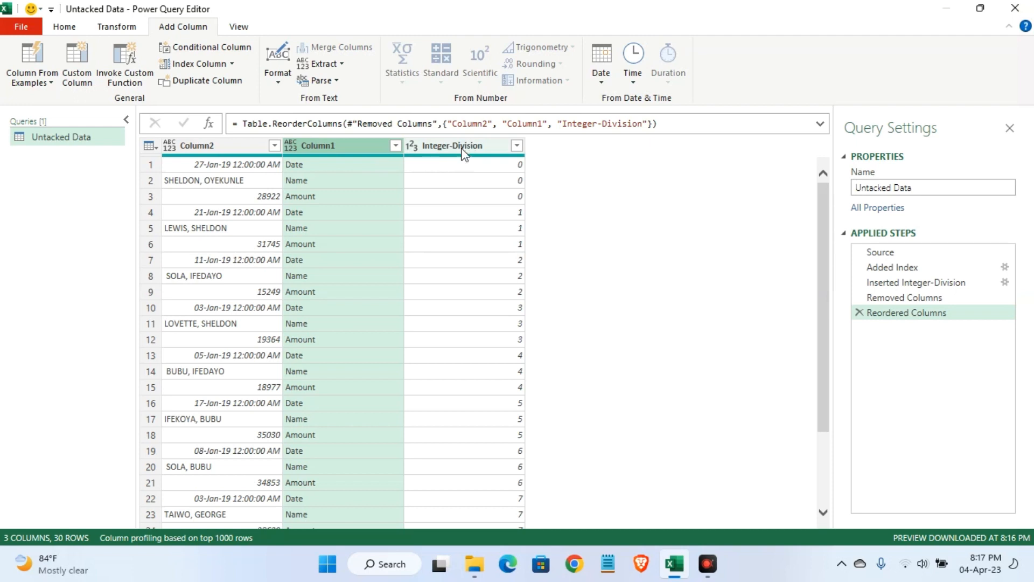
Pivot Column1 together with Integer-Division selected, using Column2 as the values column and Don't Aggregate as the aggregate function
{"action": "key", "text": "ctrl+a"}
{"action": "left_click", "coordinate": [341, 144]}
{"action": "left_click", "coordinate": [471, 152], "text": "ctrl"}
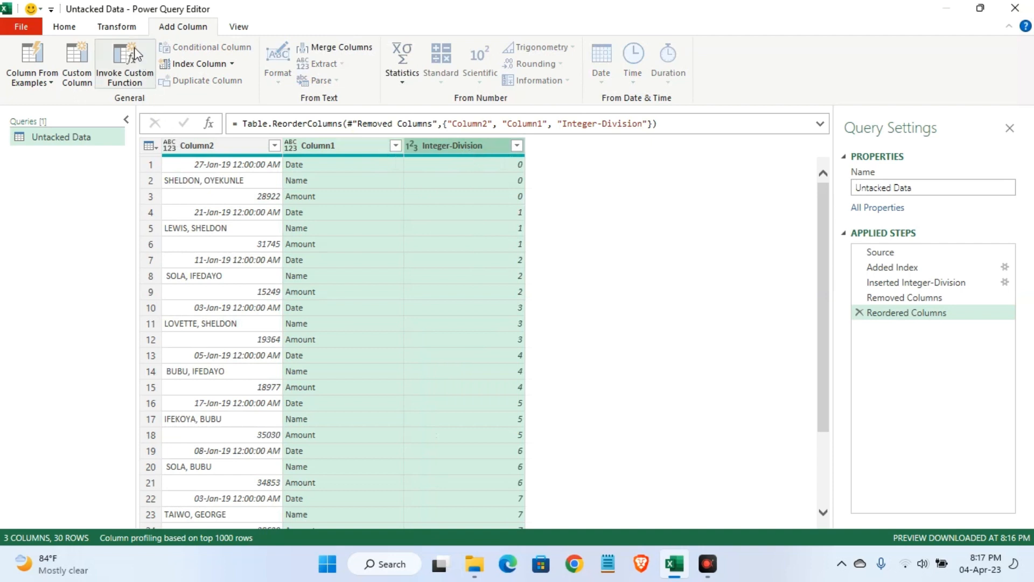
{"action": "left_click", "coordinate": [124, 34]}
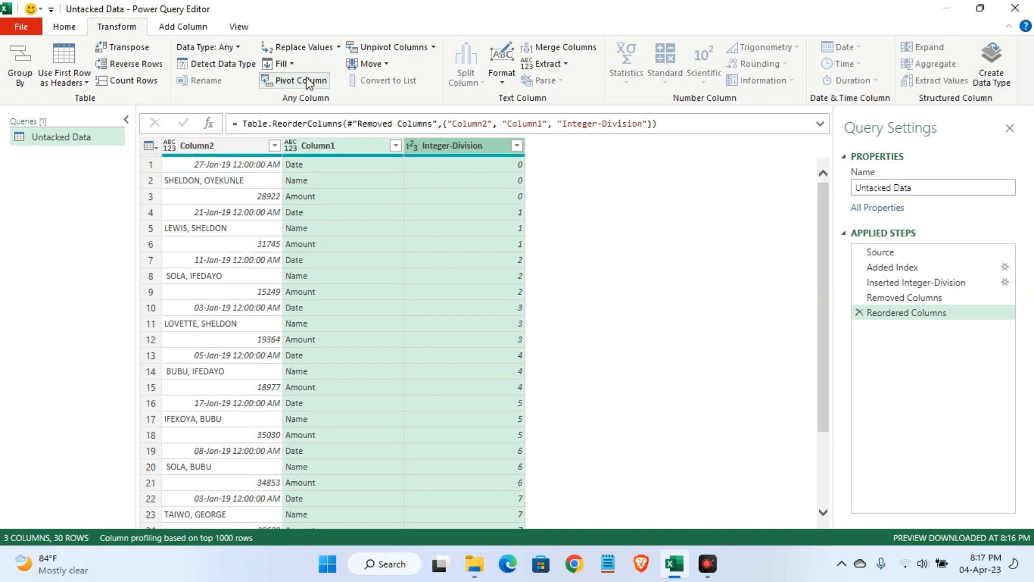
{"action": "left_click", "coordinate": [306, 85]}
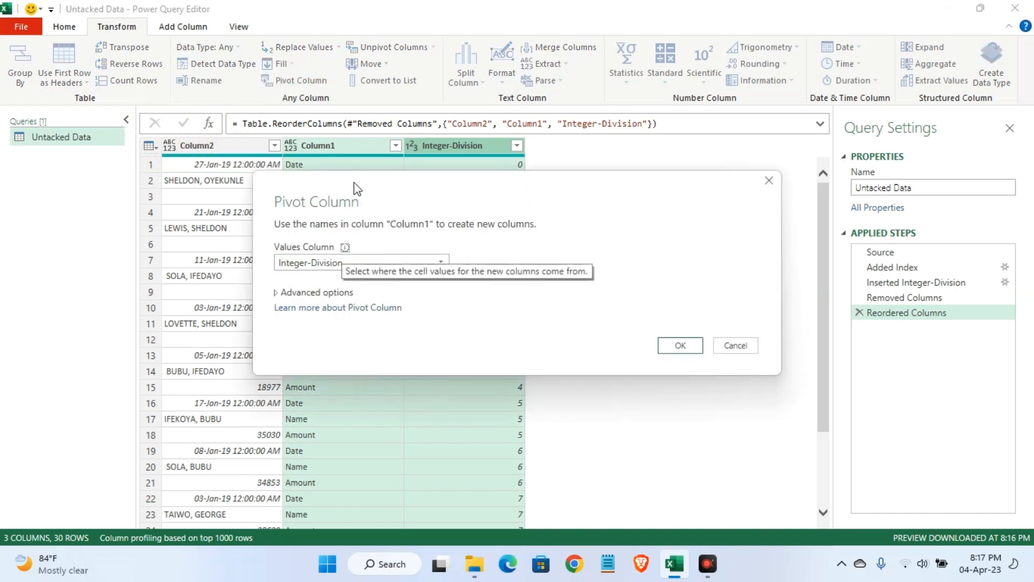
{"action": "left_click_drag", "start_coordinate": [354, 182], "coordinate": [279, 76]}
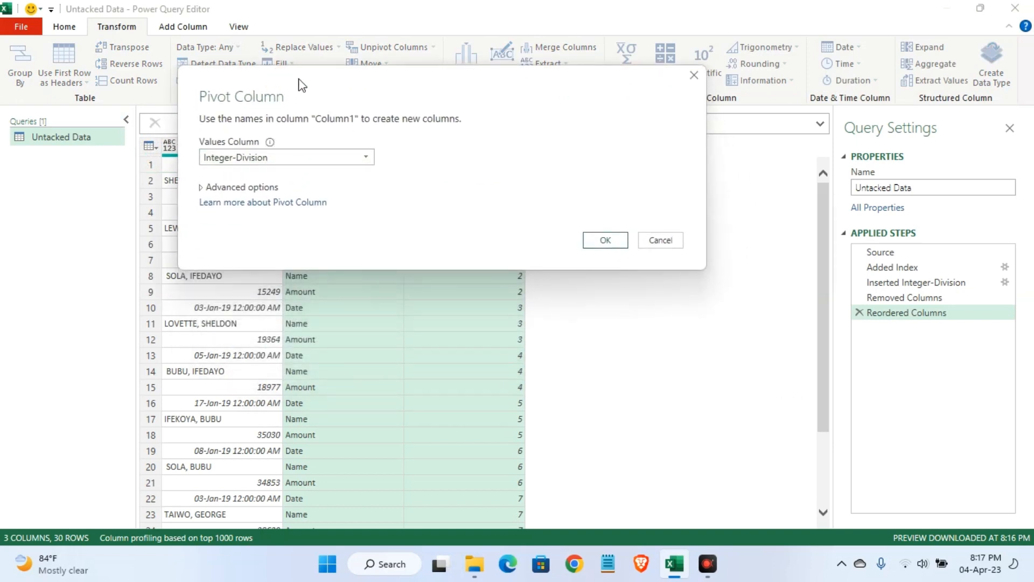
{"action": "left_click_drag", "start_coordinate": [300, 85], "coordinate": [461, 93]}
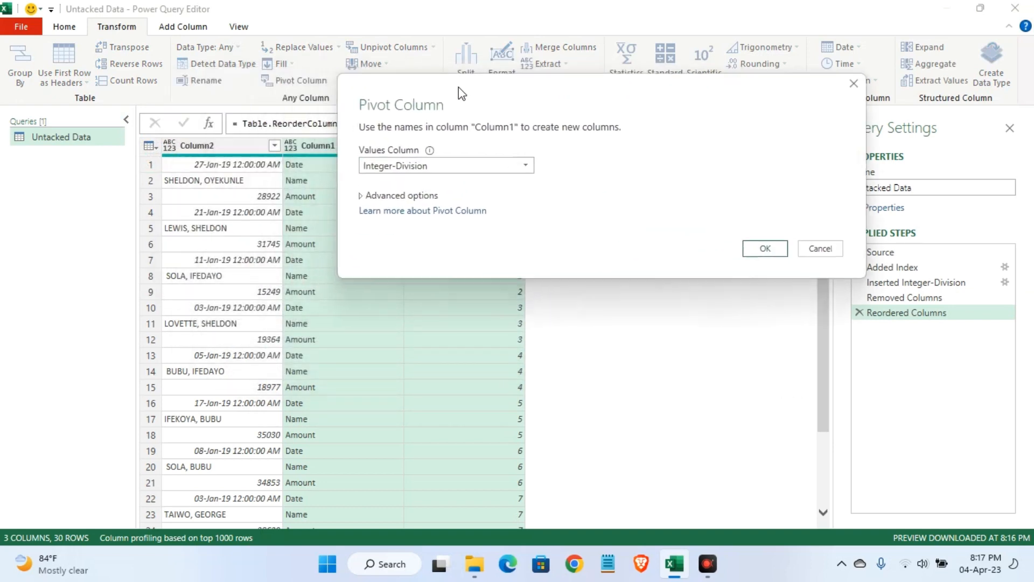
{"action": "left_click", "coordinate": [477, 170]}
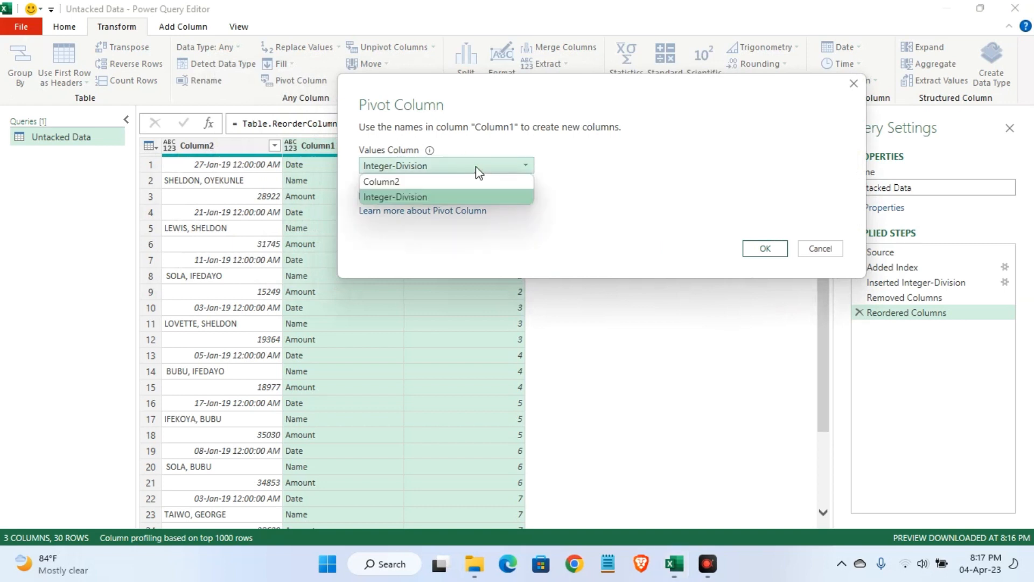
{"action": "left_click", "coordinate": [437, 184]}
{"action": "left_click", "coordinate": [406, 196]}
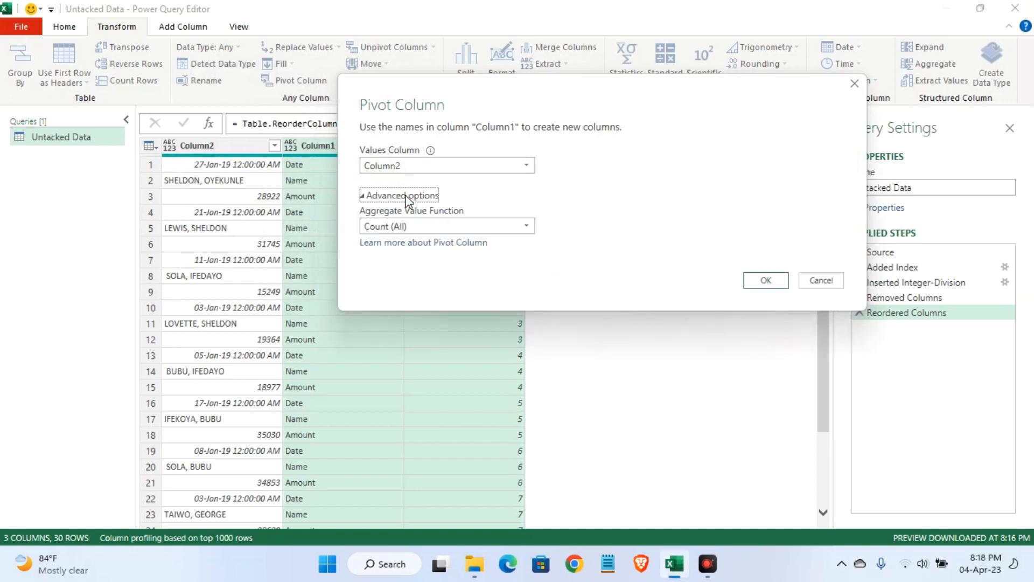
{"action": "left_click", "coordinate": [516, 228]}
{"action": "left_click", "coordinate": [409, 273]}
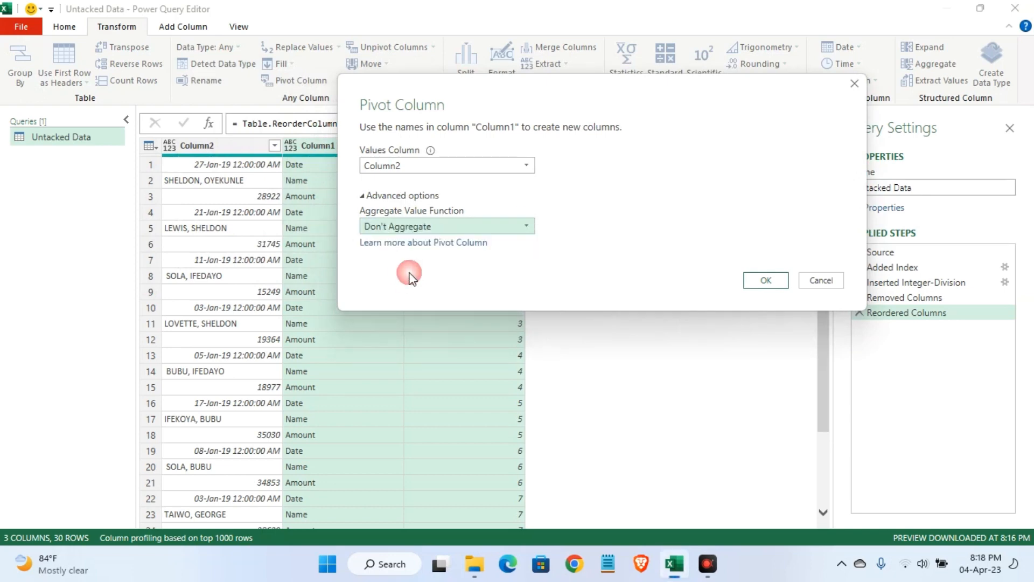
{"action": "left_click", "coordinate": [765, 280]}
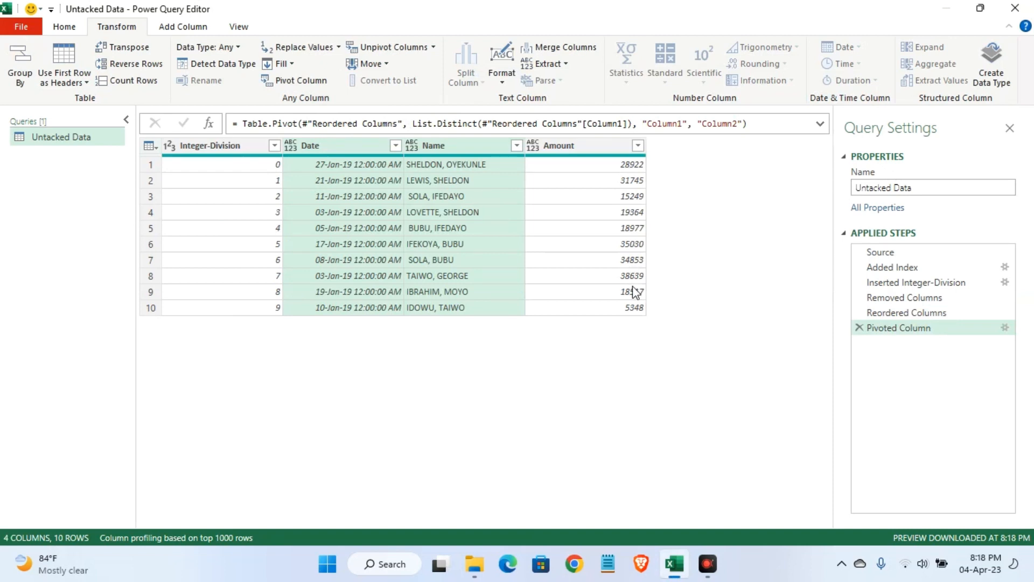
Remove the Integer-Division column and set the Date column's data type to Date
{"action": "left_click", "coordinate": [222, 145]}
{"action": "right_click", "coordinate": [221, 145]}
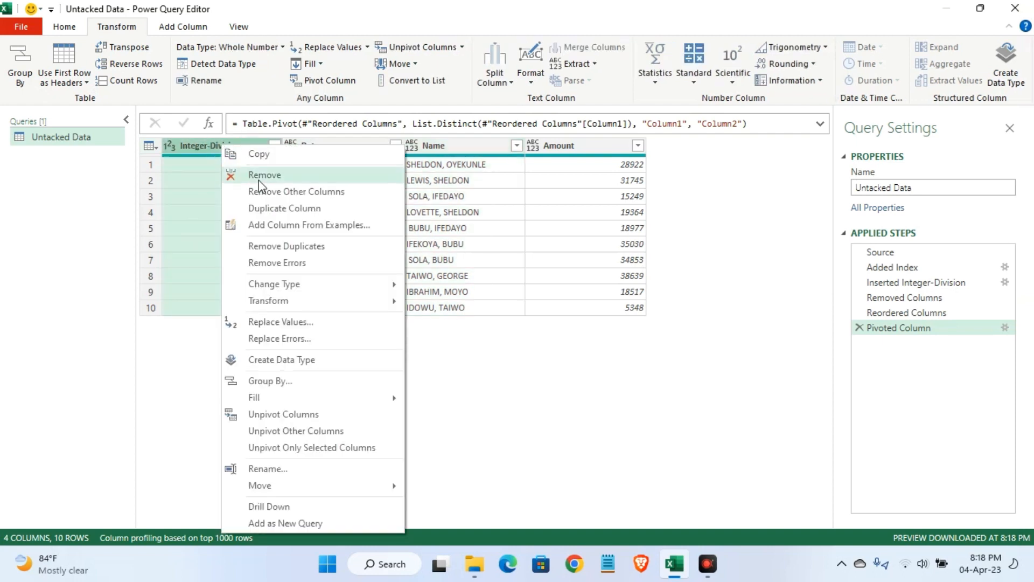
{"action": "left_click", "coordinate": [258, 177]}
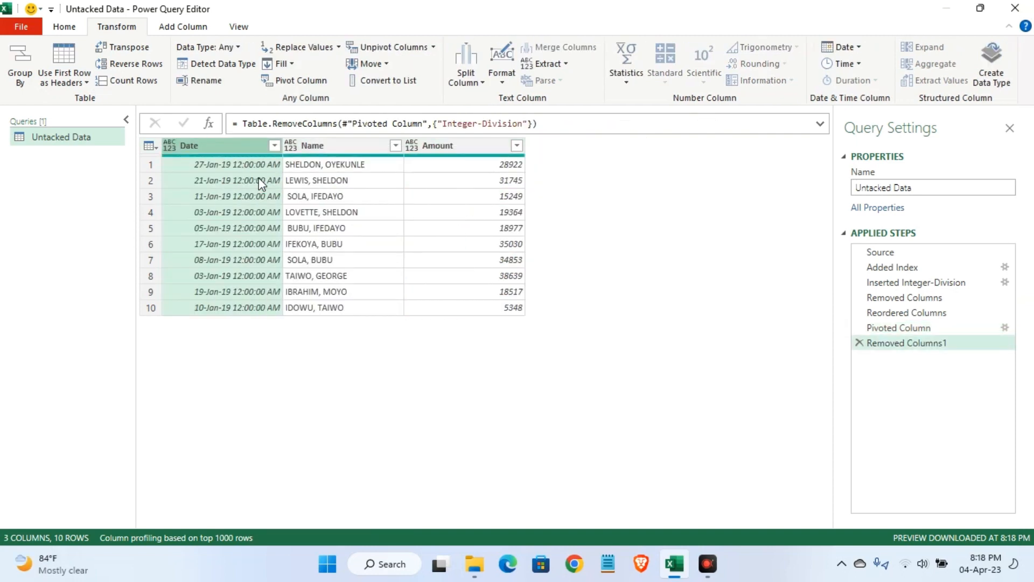
{"action": "left_click", "coordinate": [168, 150]}
{"action": "left_click", "coordinate": [198, 250]}
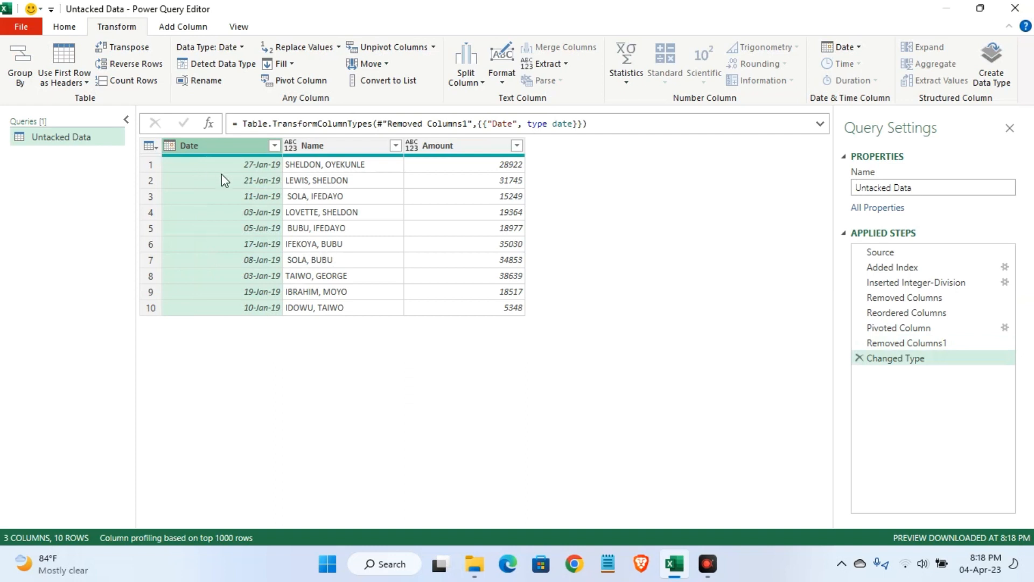
Load the query as a table into the existing worksheet at cell O2, then close the Queries & Connections pane
{"action": "left_click", "coordinate": [60, 26]}
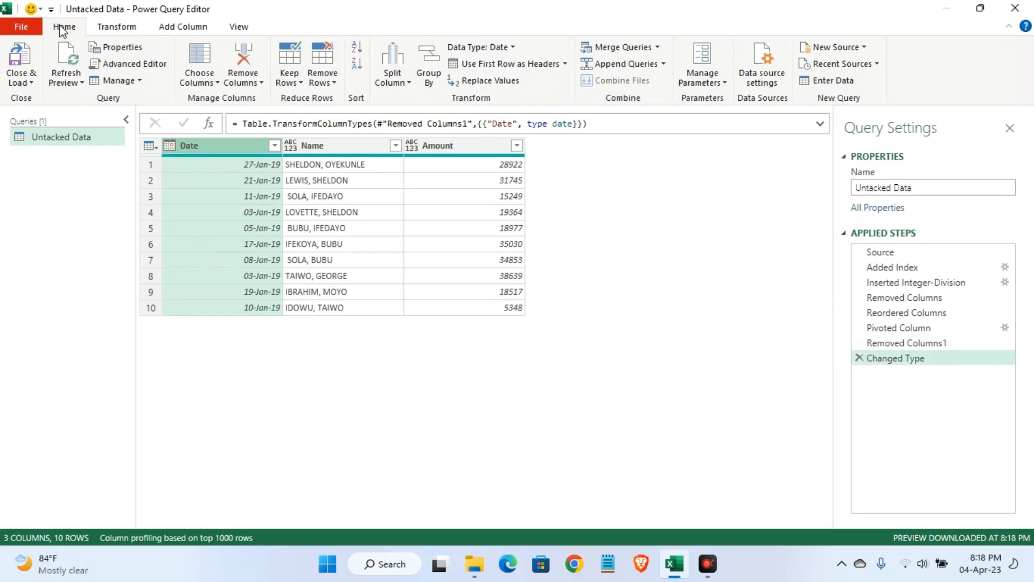
{"action": "left_click", "coordinate": [25, 82]}
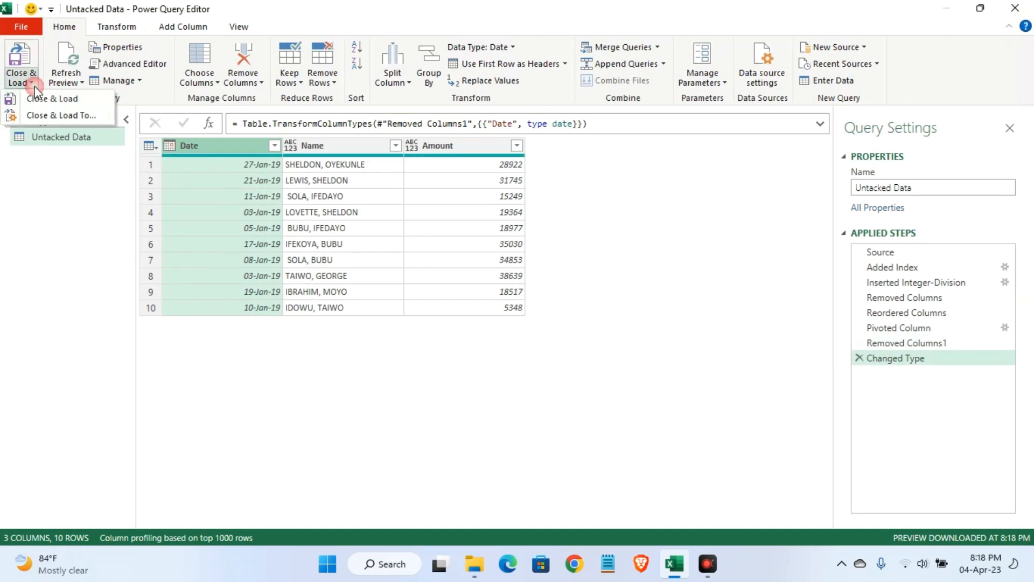
{"action": "left_click", "coordinate": [44, 114]}
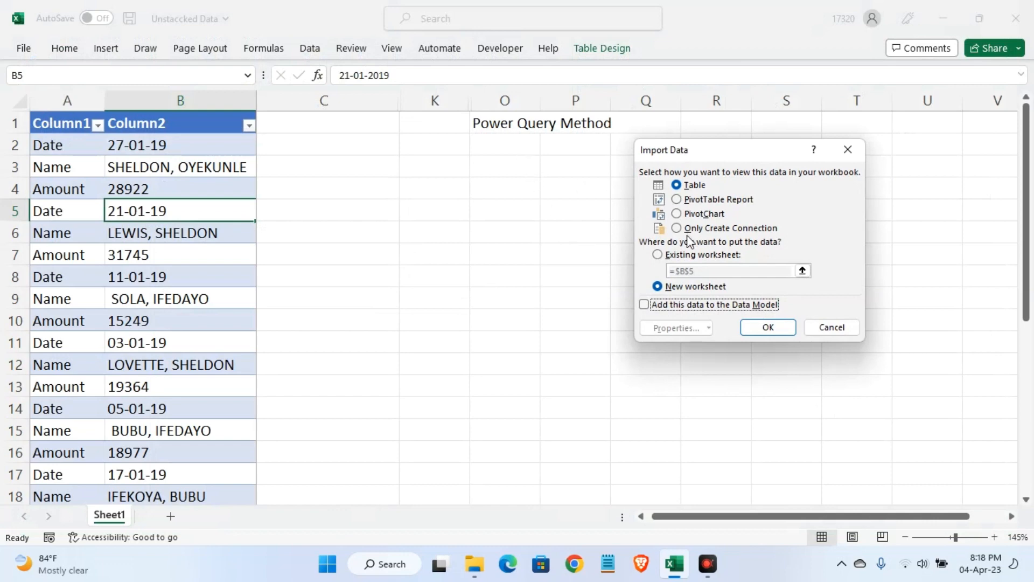
{"action": "left_click", "coordinate": [659, 254]}
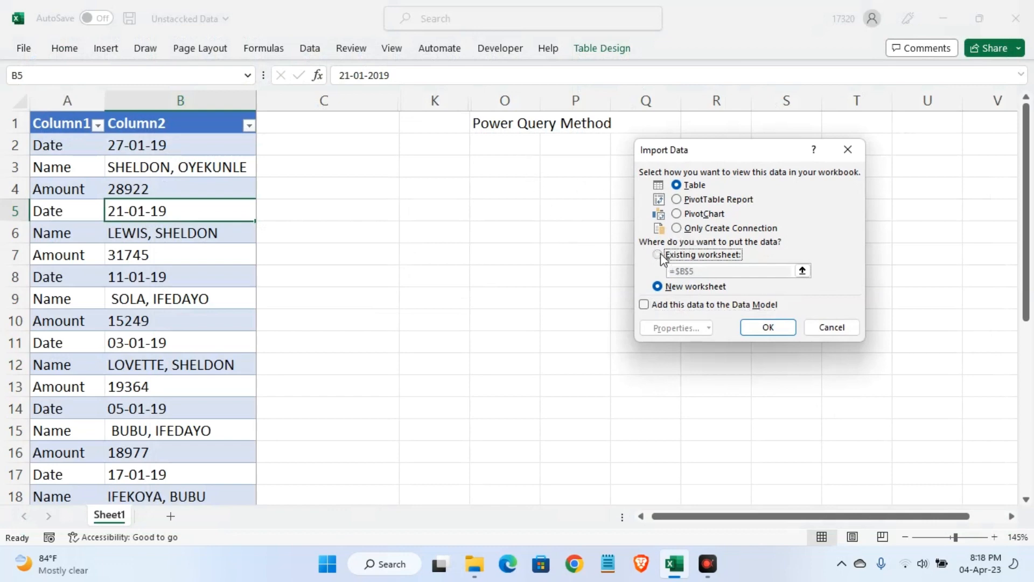
{"action": "left_click", "coordinate": [500, 146]}
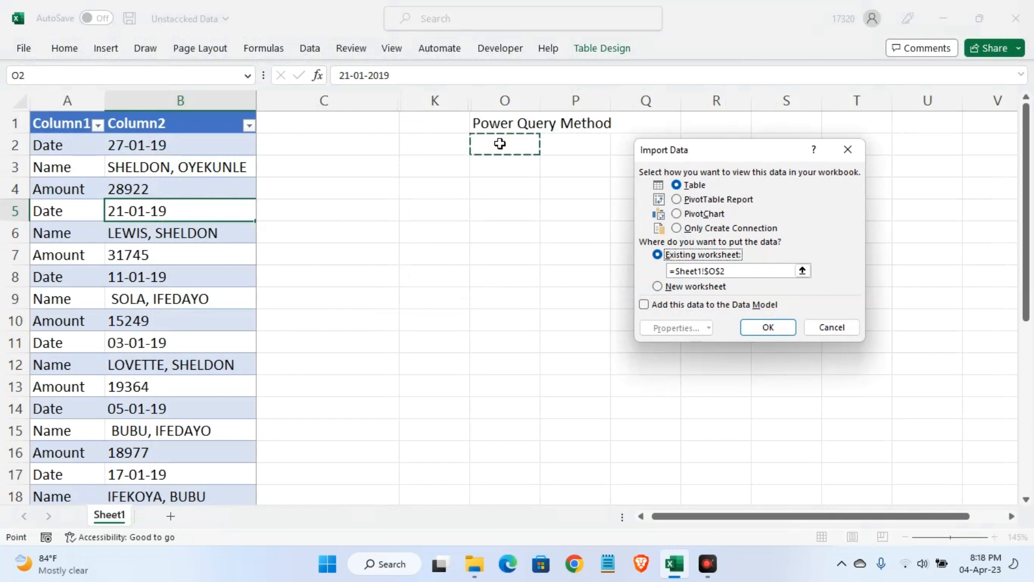
{"action": "key", "text": "Return"}
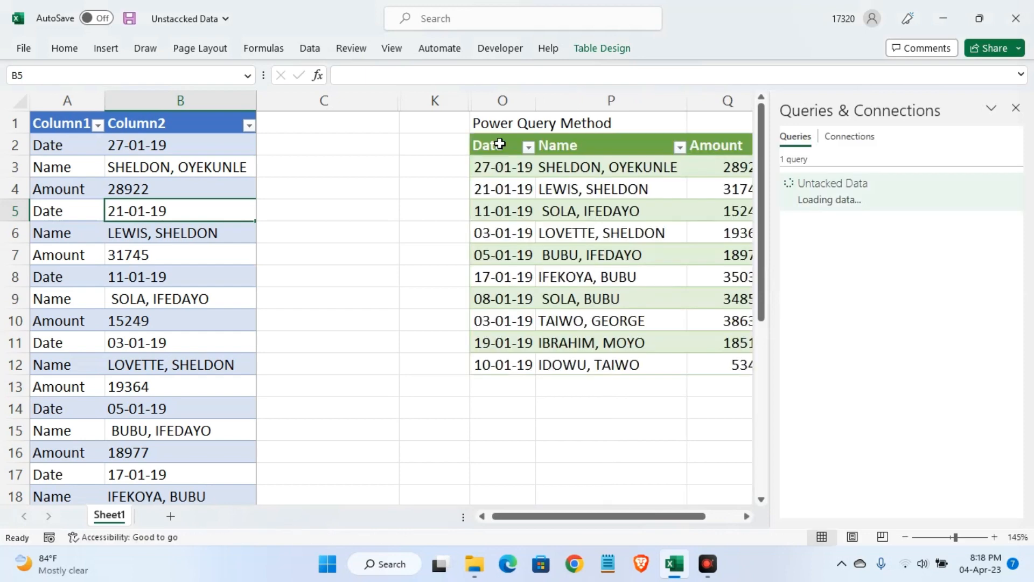
{"action": "left_click", "coordinate": [1016, 109]}
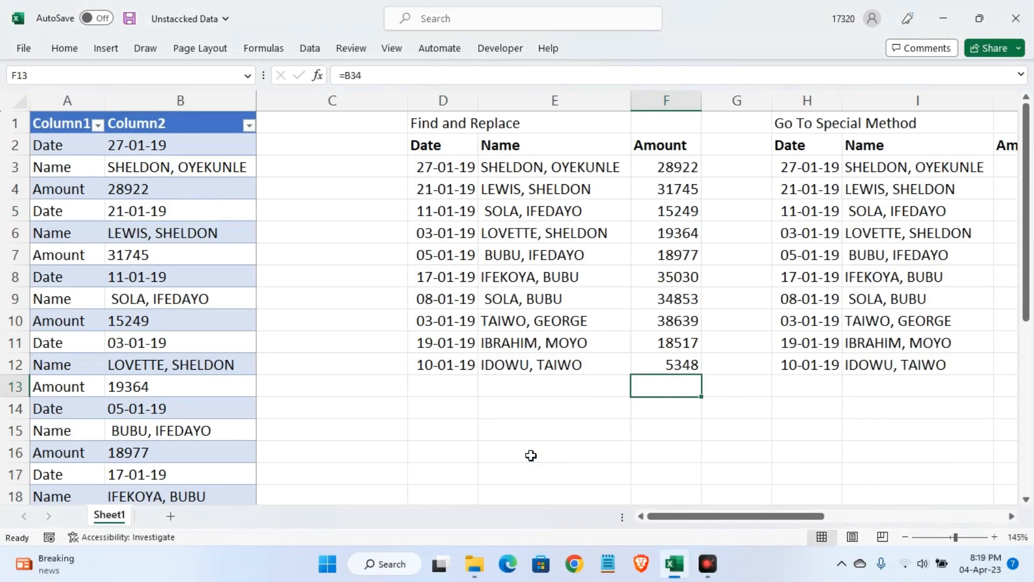
Review the unstacked tables of all four methods side by side, from Find and Replace across to Power Query
{"action": "key", "text": "Right"}
{"action": "key", "text": "Right"}
{"action": "key", "text": "Right"}
{"action": "key", "text": "Right"}
{"action": "key", "text": "Right"}
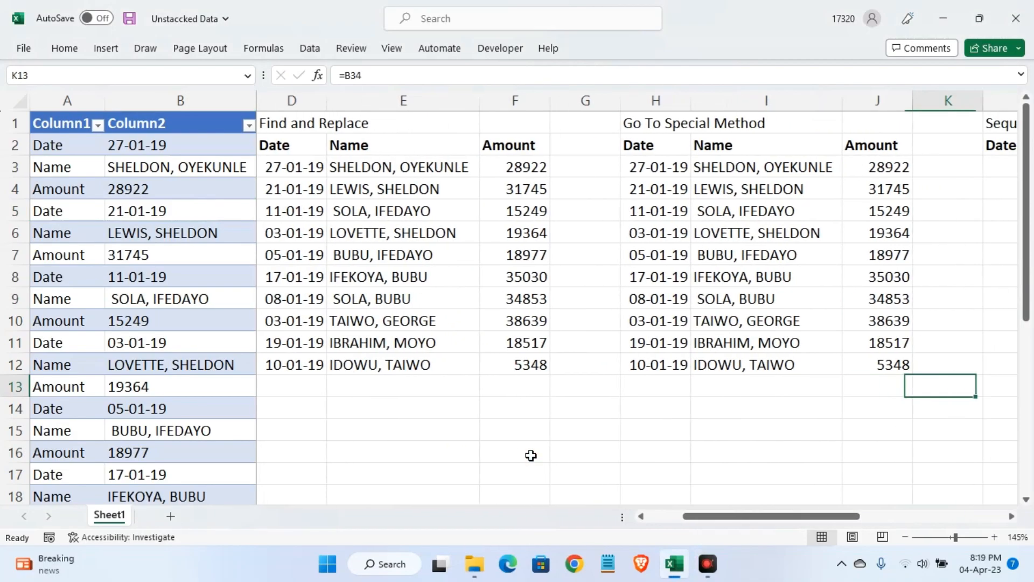
{"action": "key", "text": "Right"}
{"action": "key", "text": "Right"}
{"action": "key", "text": "Right"}
{"action": "key", "text": "Right"}
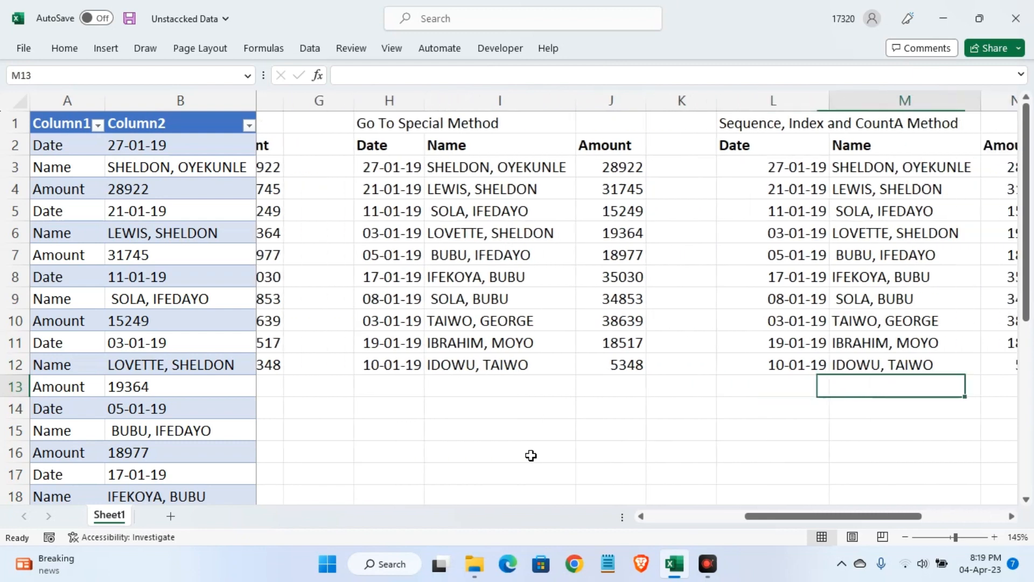
{"action": "key", "text": "Right"}
{"action": "key", "text": "Right"}
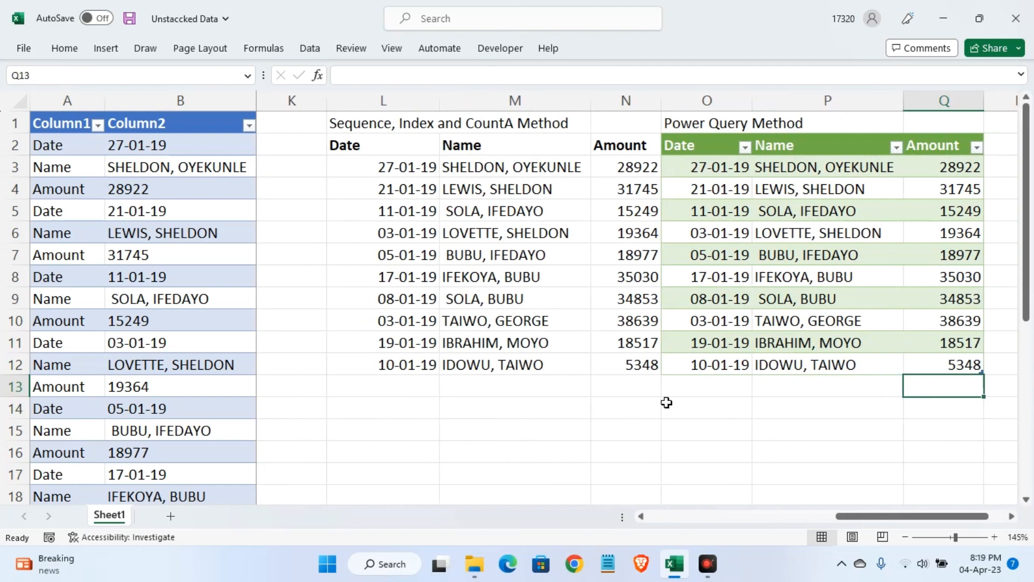
Insert a blank column at column O to separate the Power Query table from the Sequence, Index and CountA table
{"action": "left_click", "coordinate": [706, 449]}
{"action": "key", "text": "alt+i"}
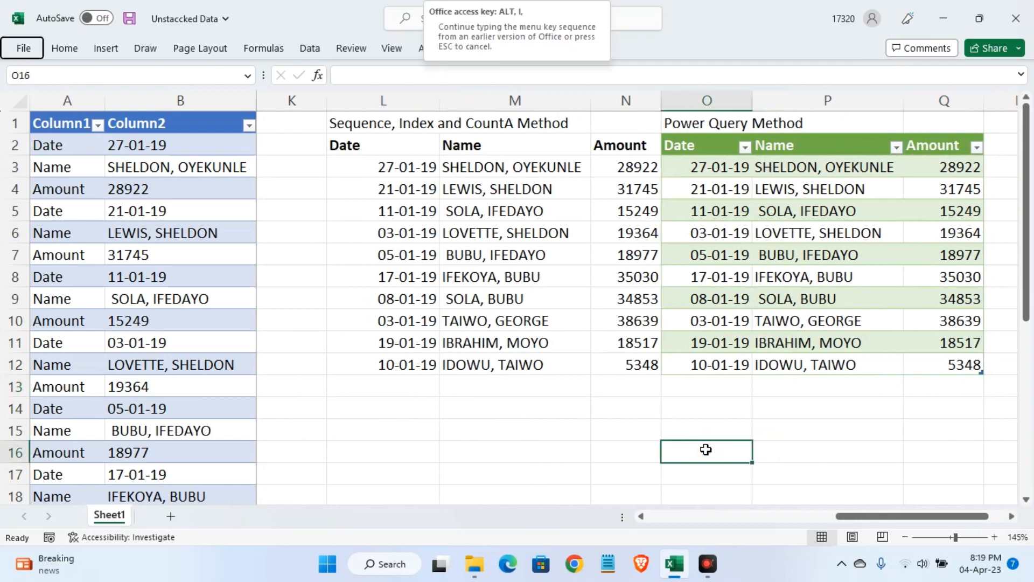
{"action": "key", "text": "c"}
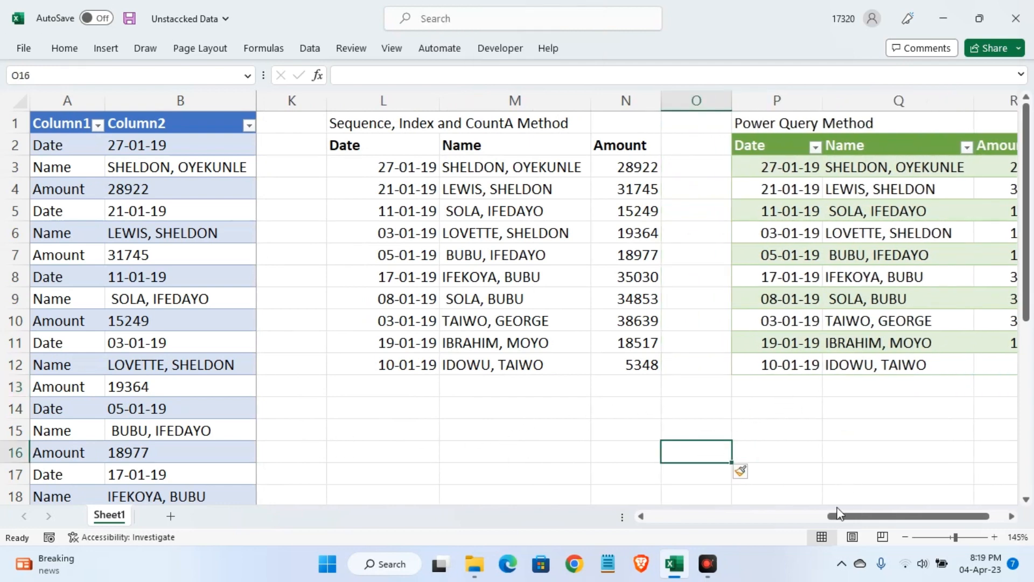
{"action": "mouse_move", "coordinate": [838, 515]}
{"action": "left_mouse_down"}
{"action": "mouse_move", "coordinate": [881, 516]}
{"action": "mouse_move", "coordinate": [848, 516]}
{"action": "left_mouse_up"}
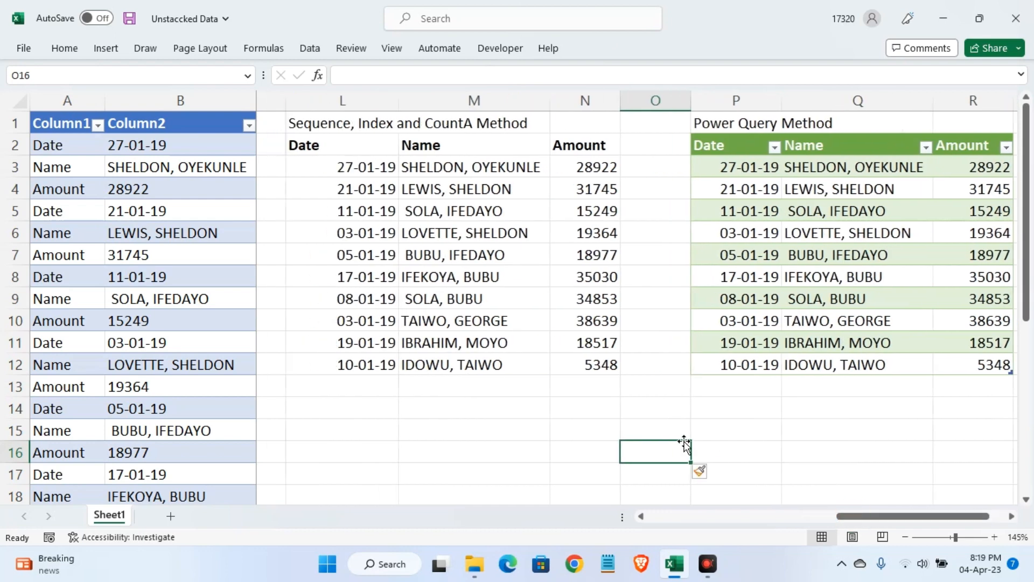